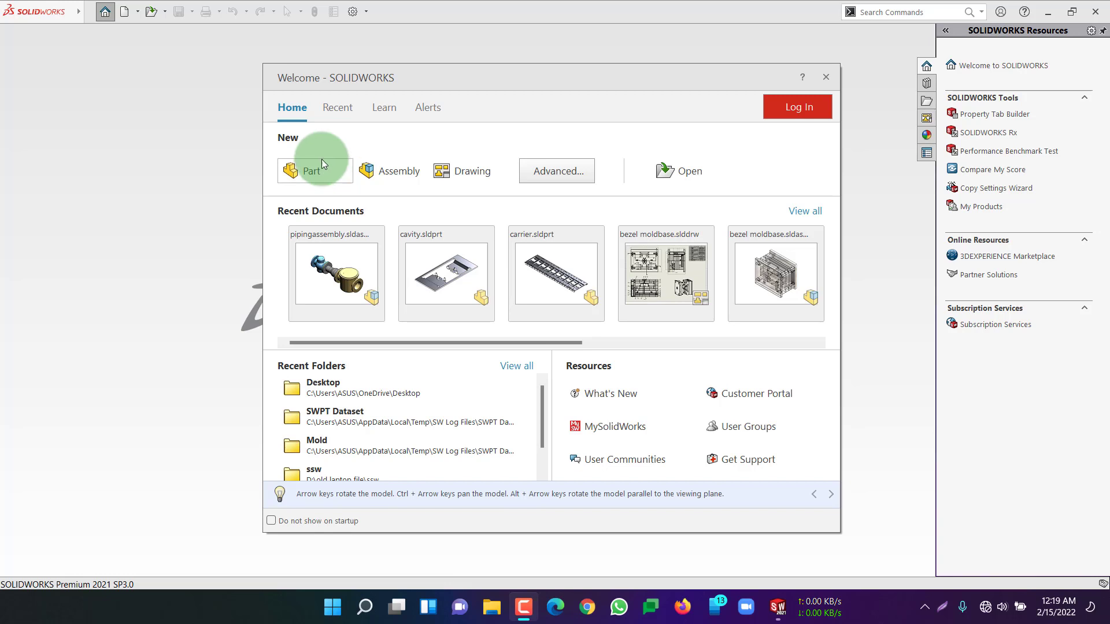
Create a new part and start a sketch on the Front Plane
click(299, 180)
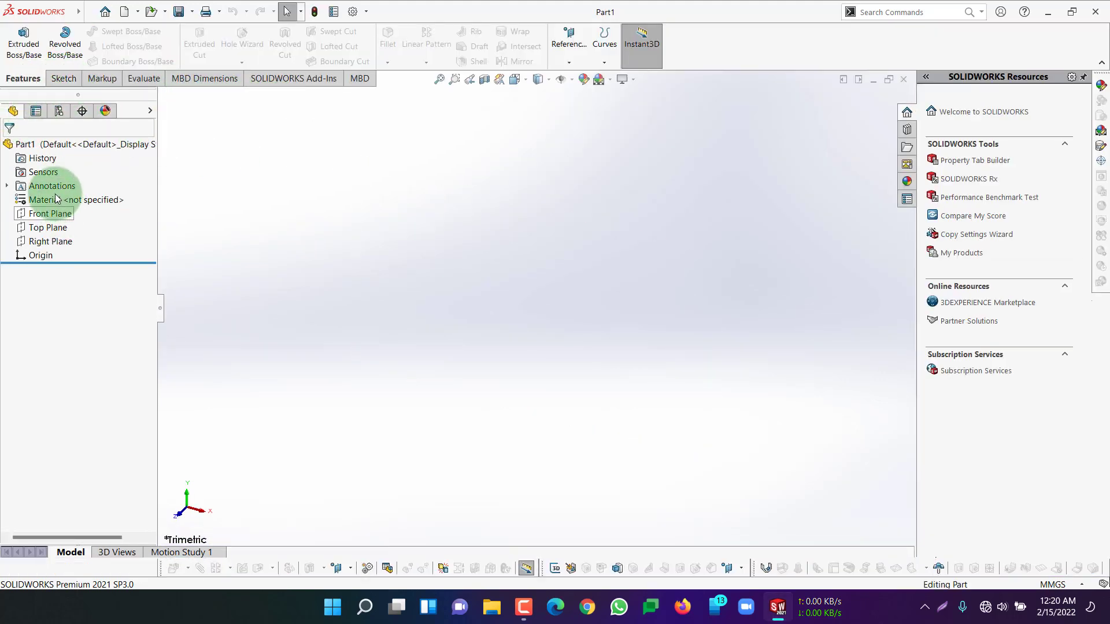
right_click(61, 213)
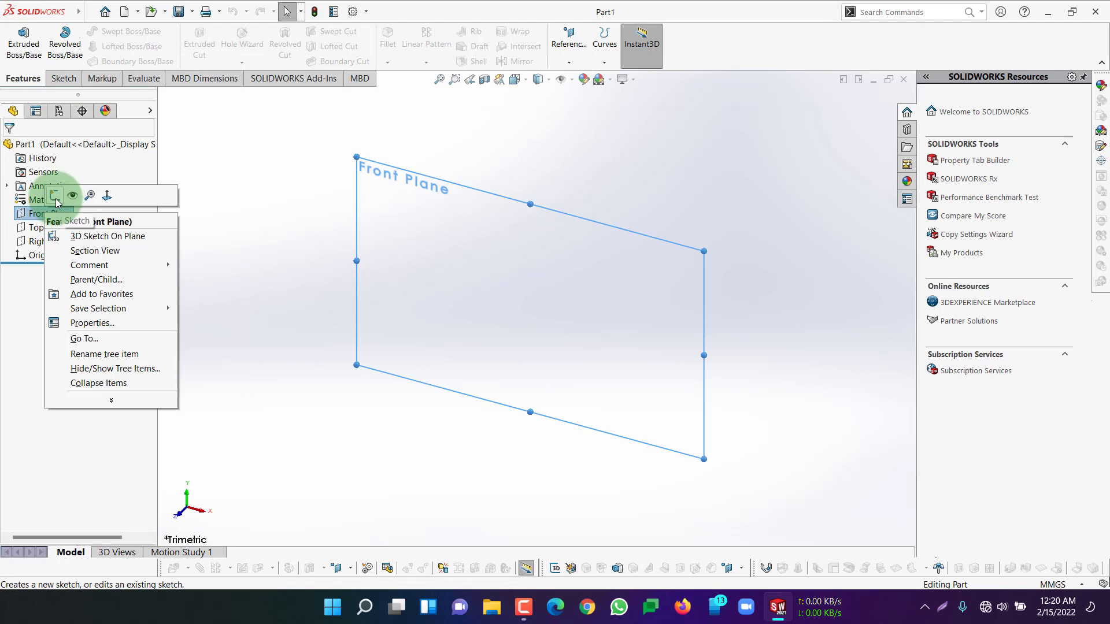
click(55, 196)
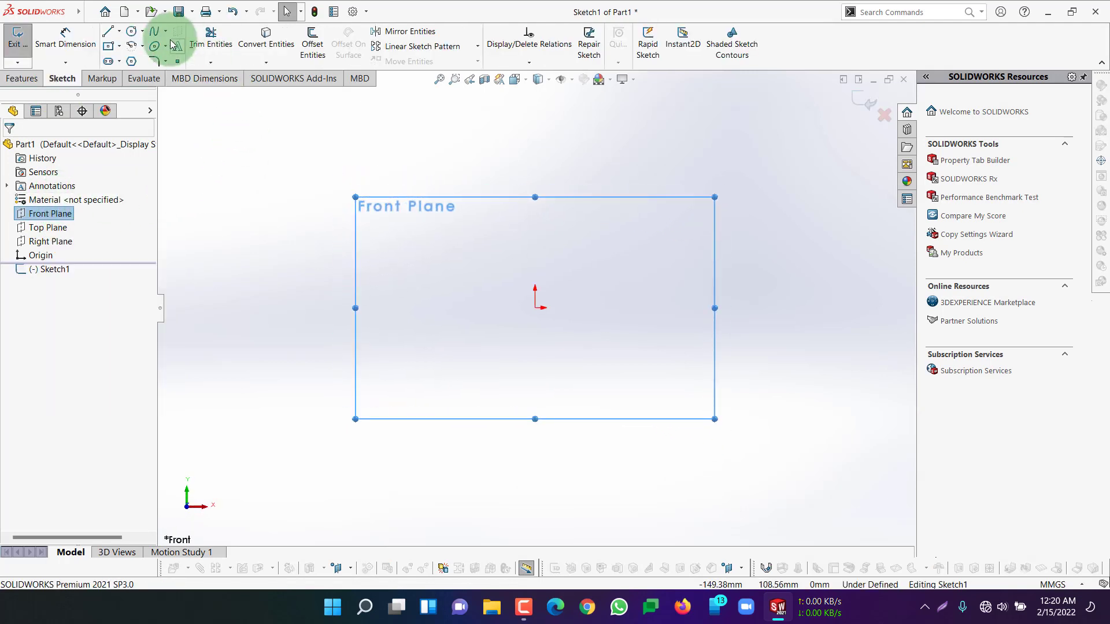
Sketch a center rectangle about 156 mm wide and 91 mm high, centred on the origin
click(119, 46)
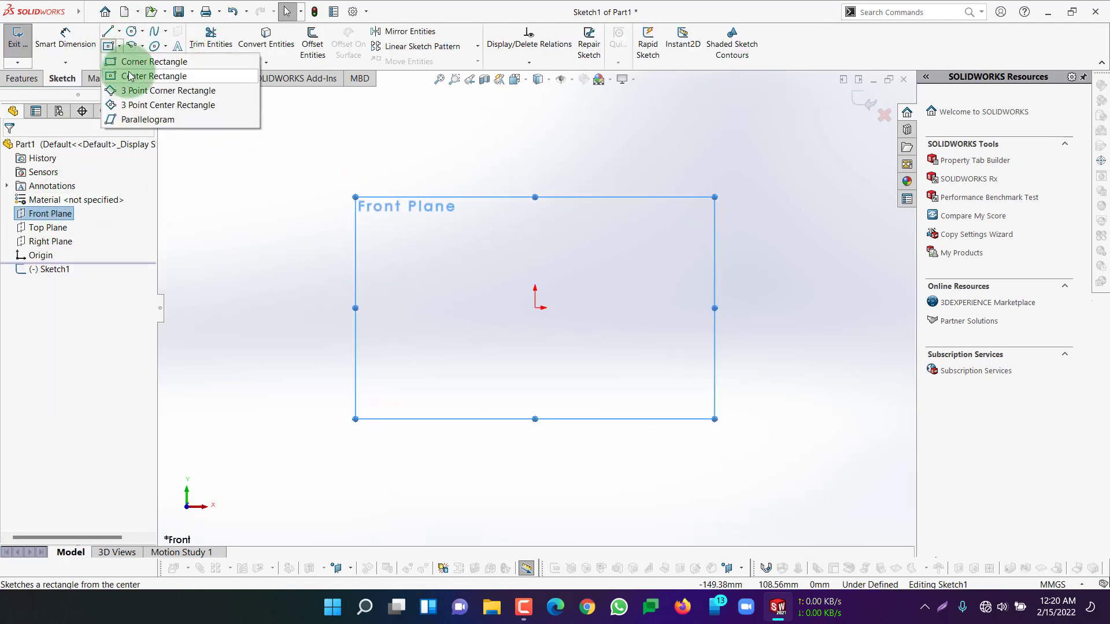
click(161, 78)
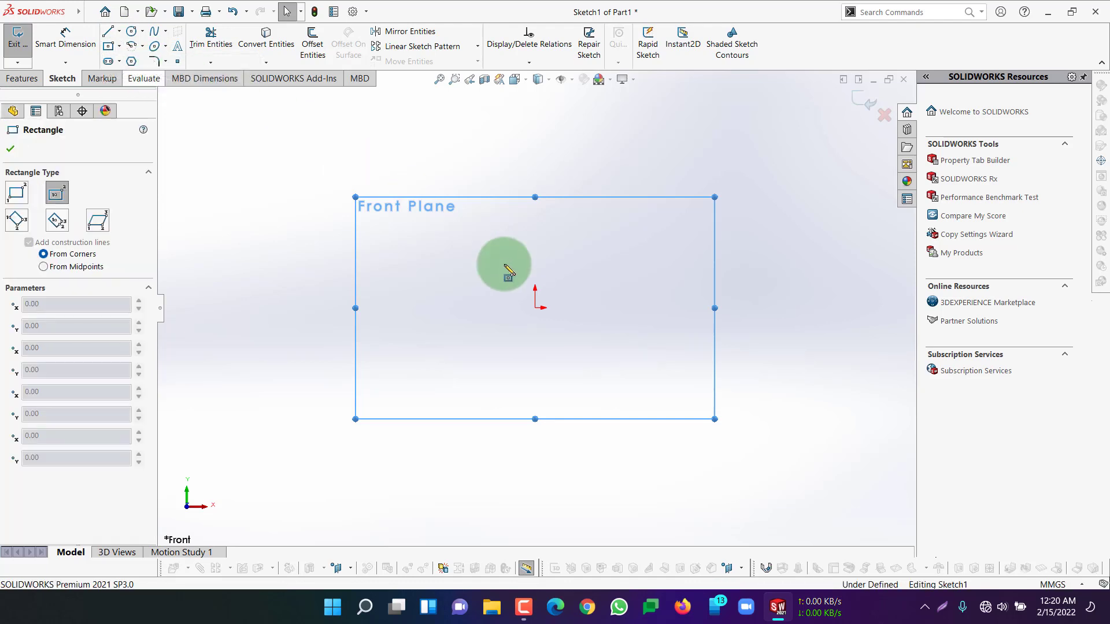
drag(535, 309, 692, 399)
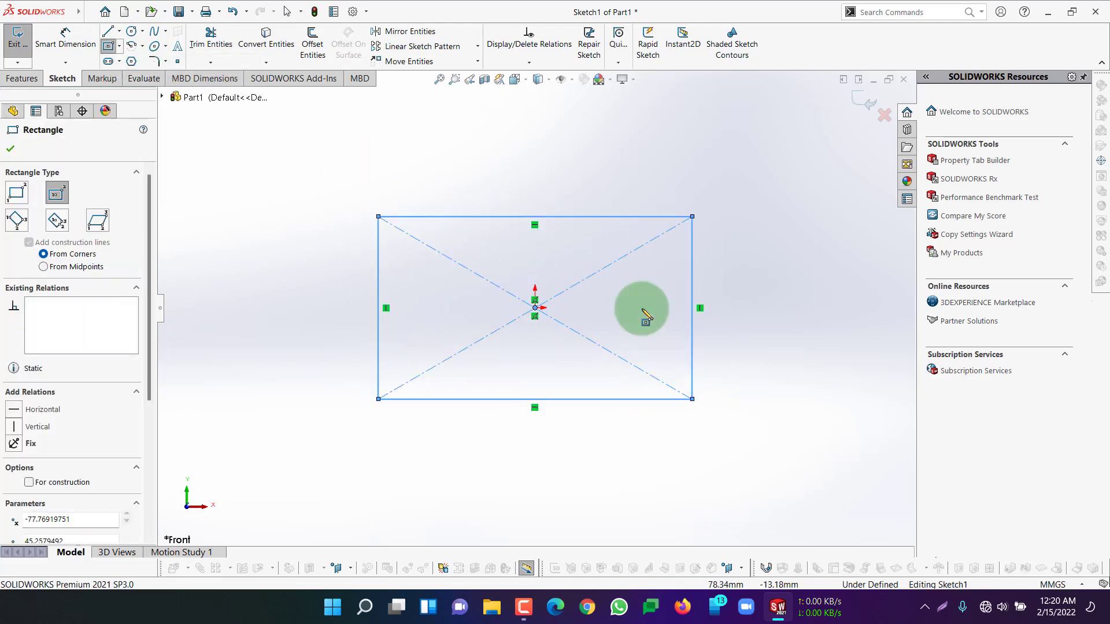
click(9, 149)
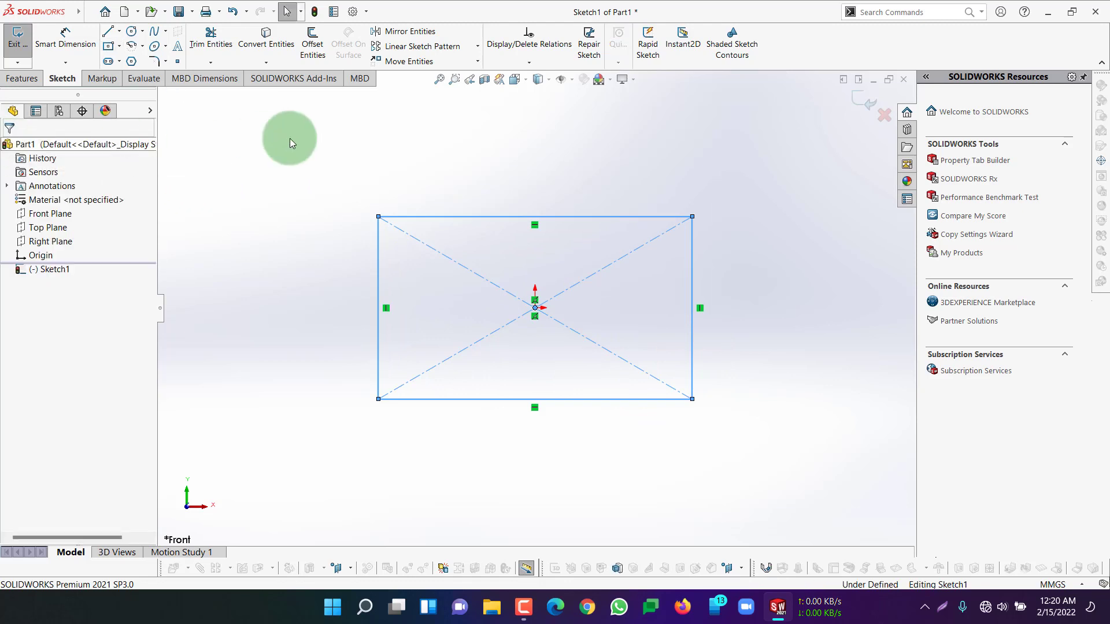
Fully define the base rectangle sketch by calculating relations and dimensions for all its entities
click(531, 61)
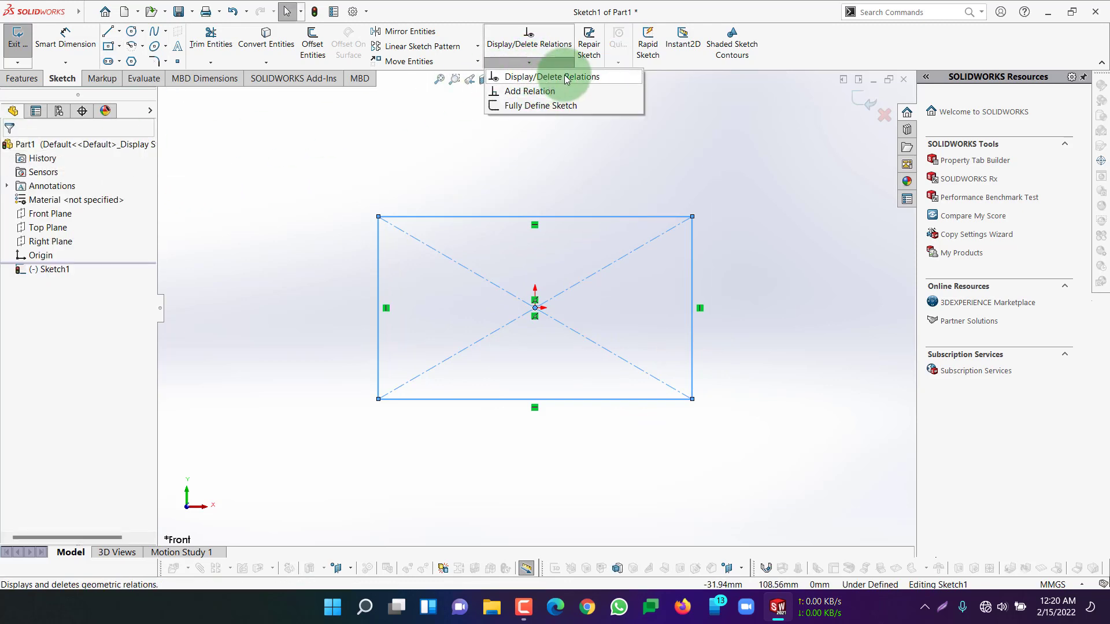
click(544, 105)
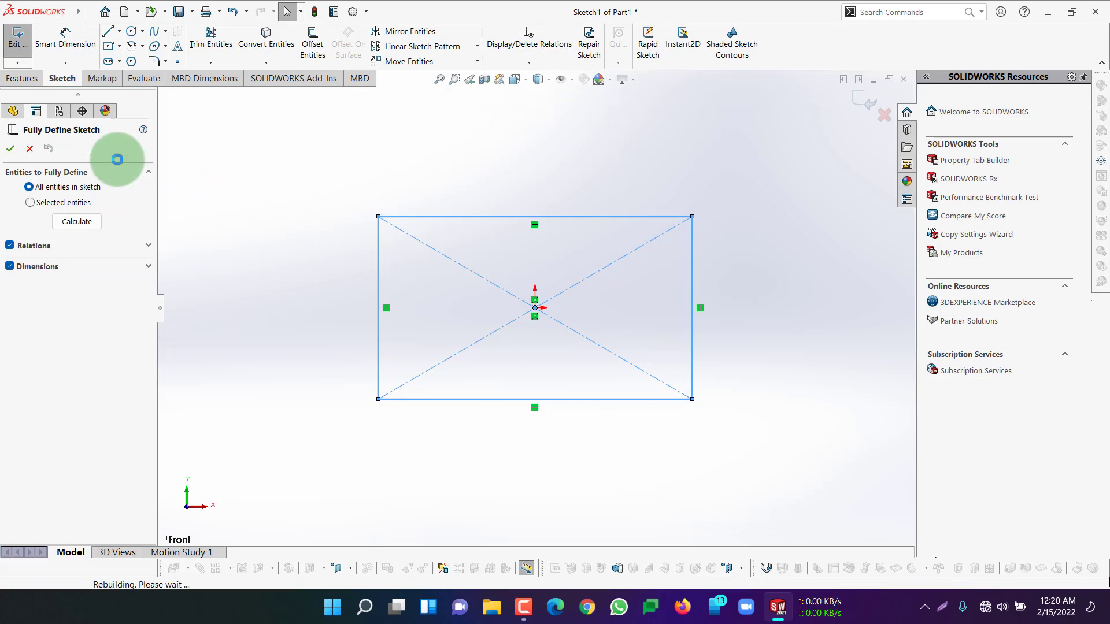
click(70, 216)
click(10, 147)
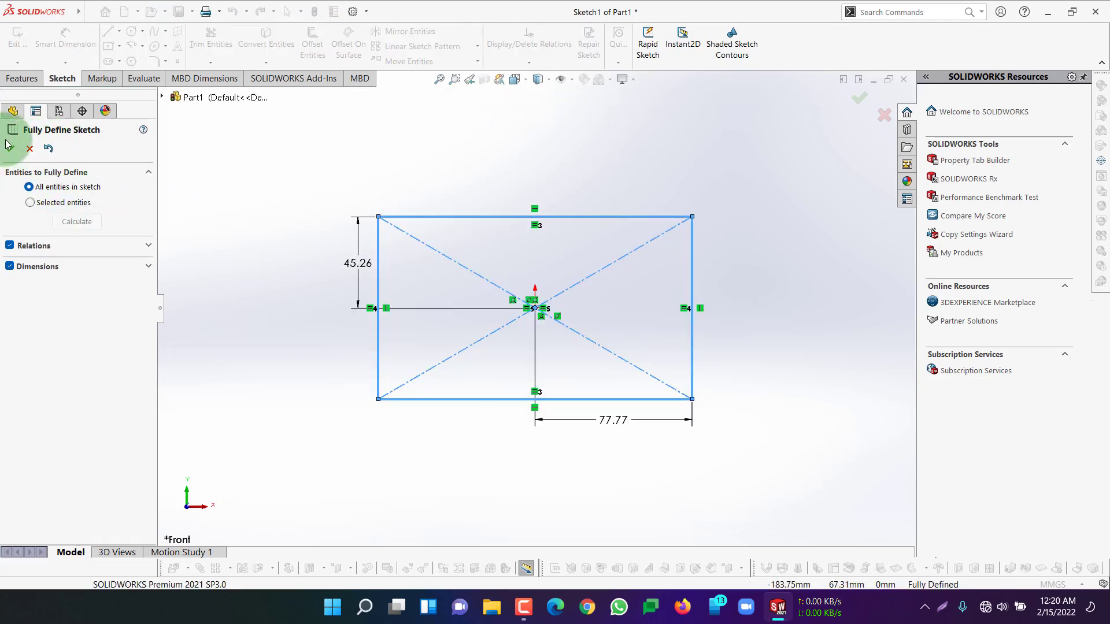
click(493, 236)
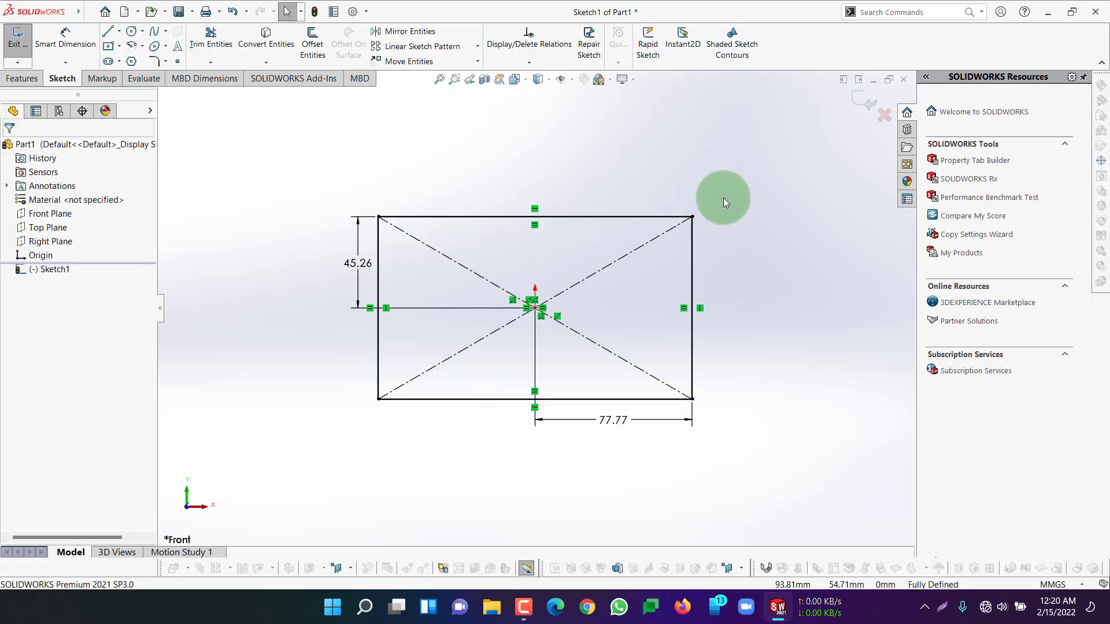
Extrude the rectangle as a blind boss 131 mm deep
click(23, 78)
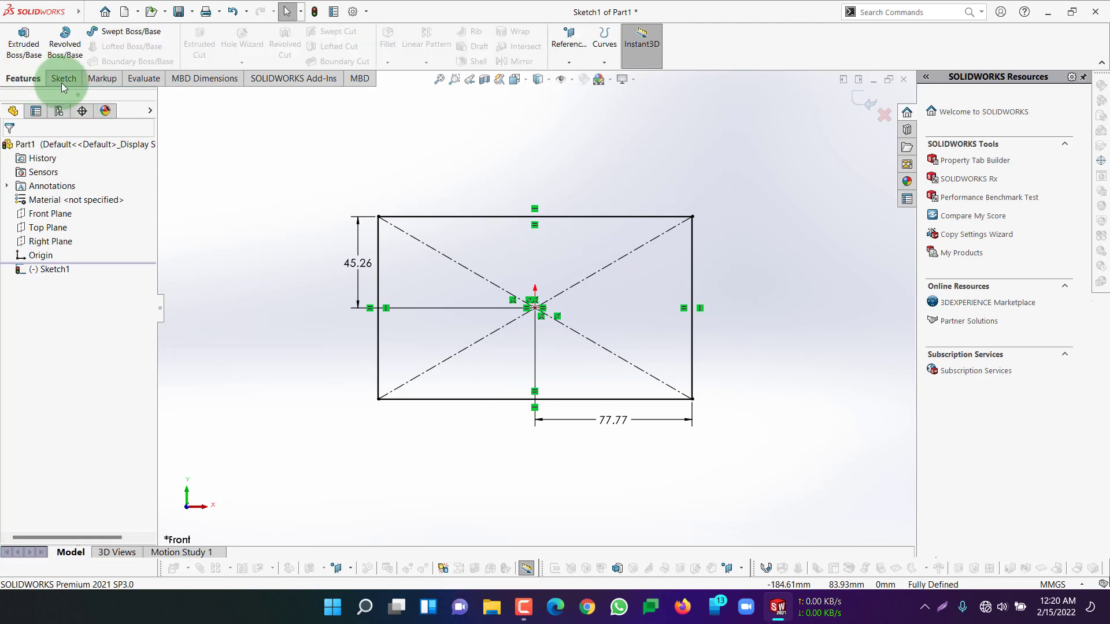
click(23, 41)
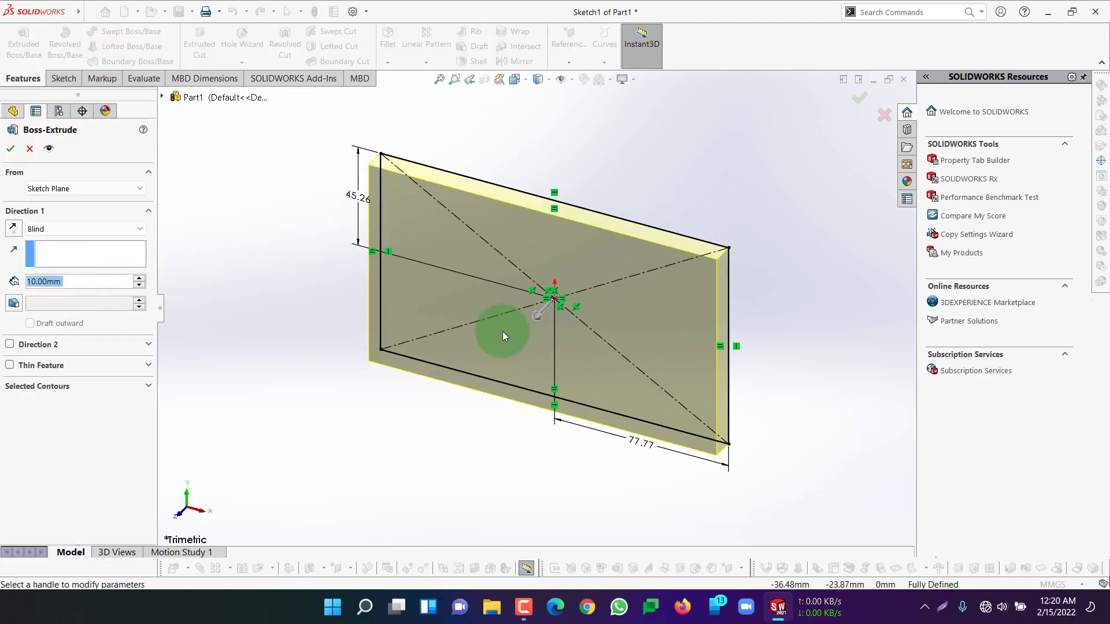
drag(536, 316, 349, 438)
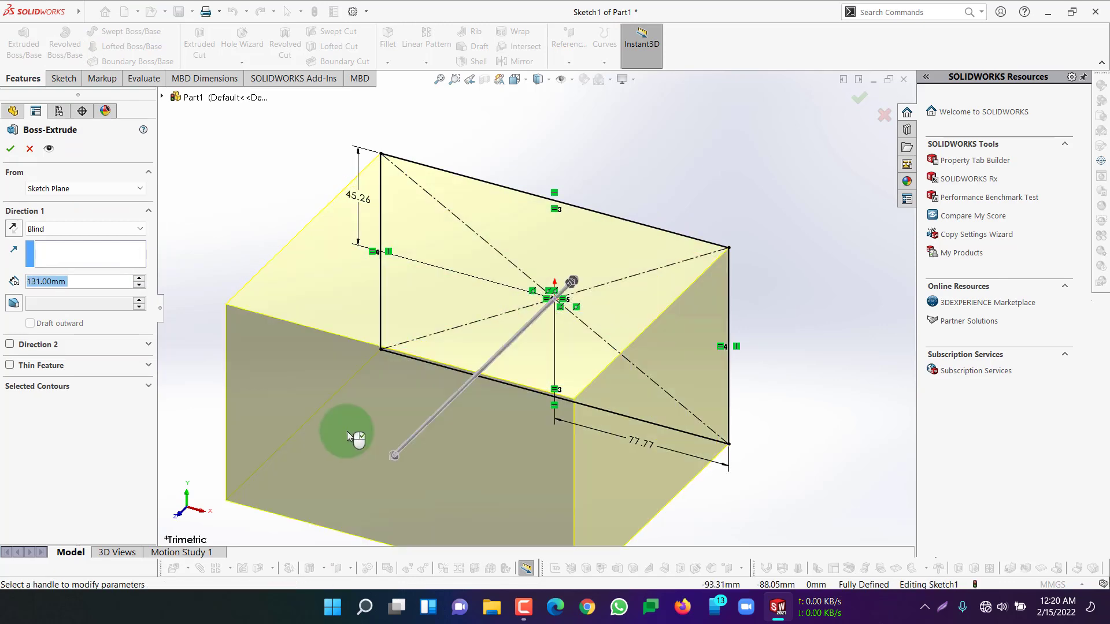
click(10, 150)
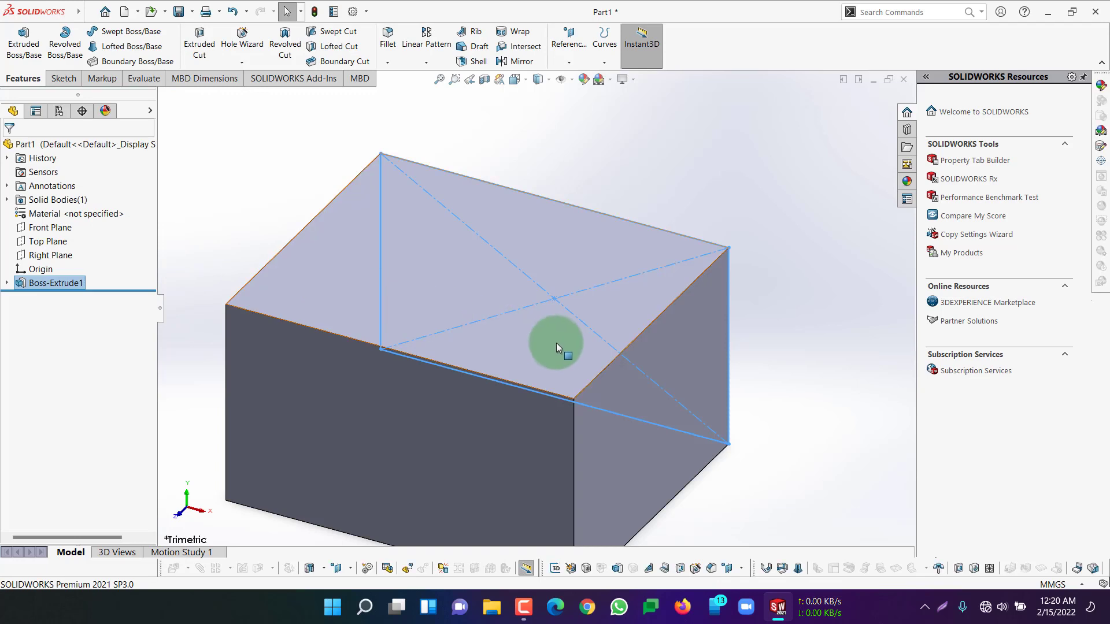
Start a new sketch on the back face of the extruded block
scroll(646, 345, up, 5)
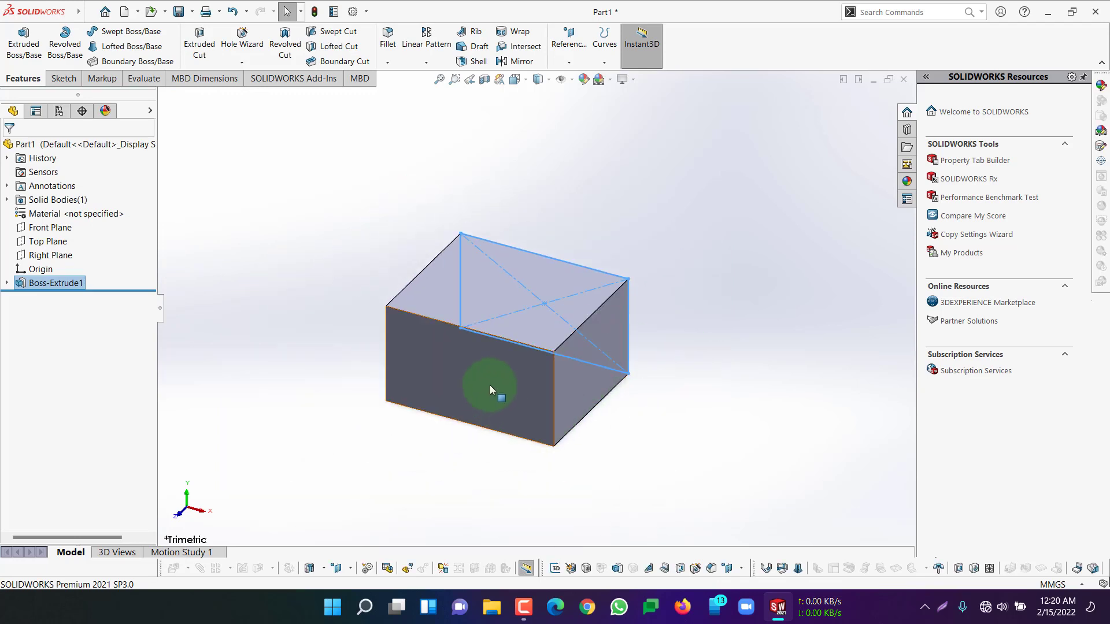
middle_drag(725, 354, 576, 329)
click(573, 325)
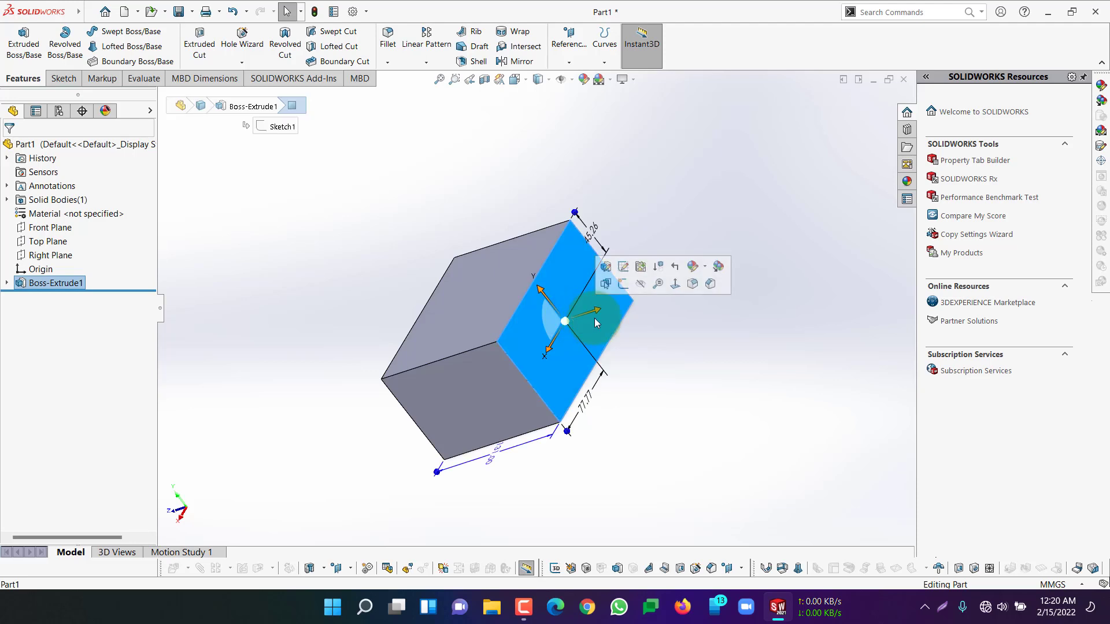
click(630, 289)
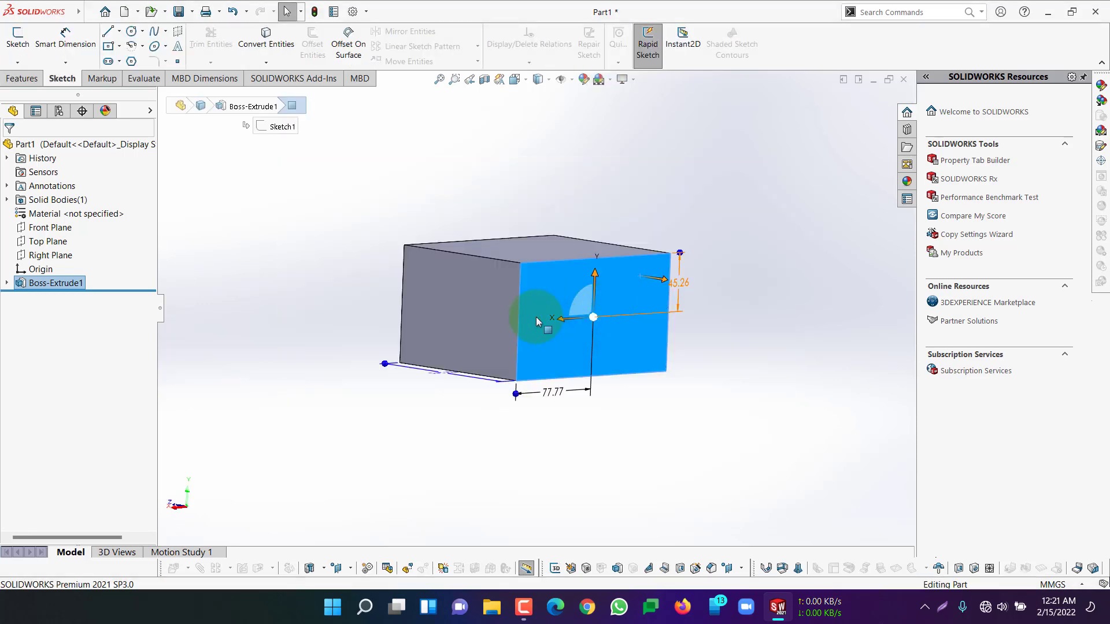
click(545, 302)
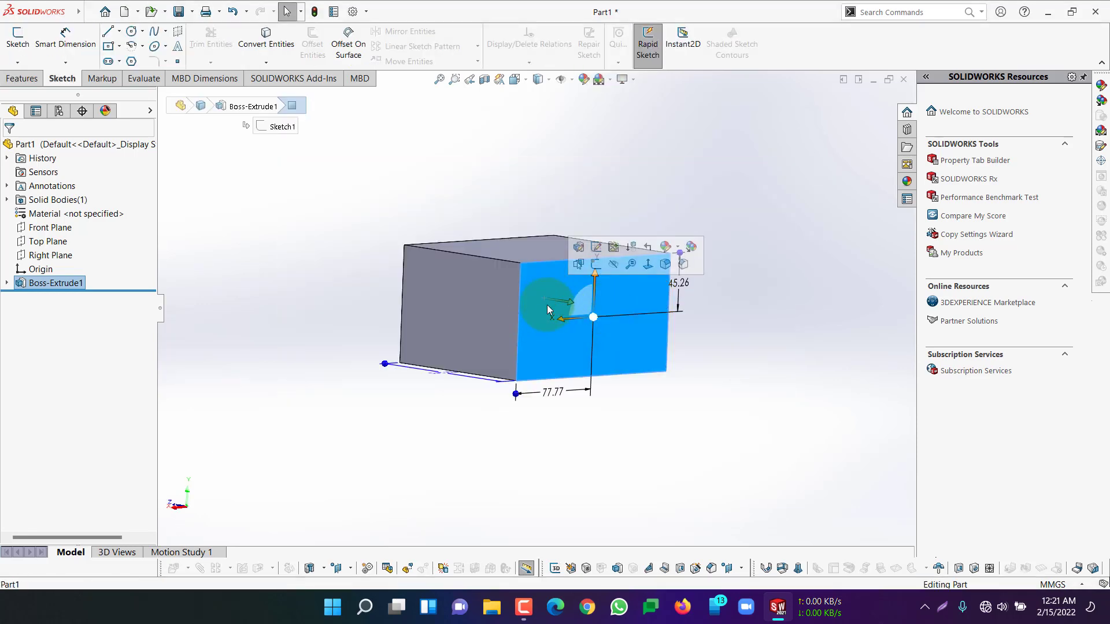
click(596, 265)
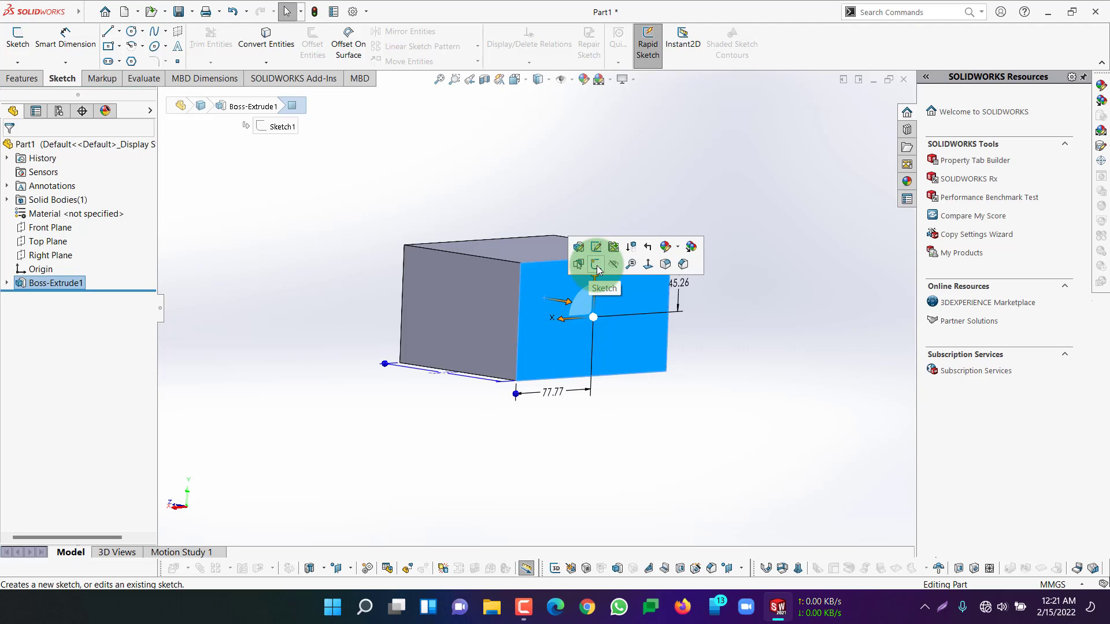
click(596, 266)
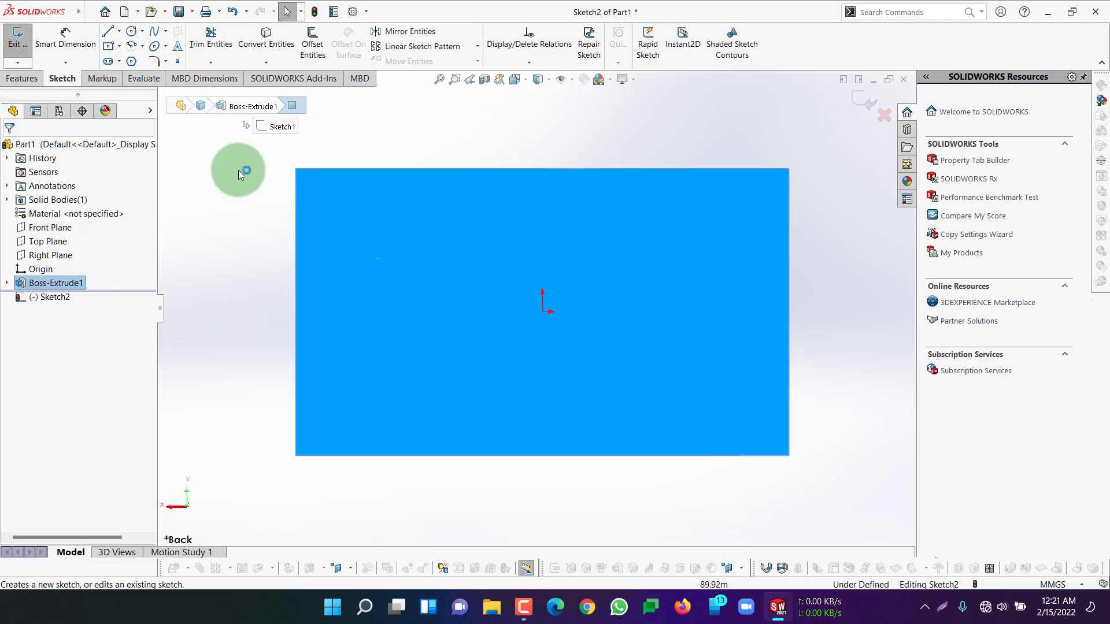
Sketch a center rectangle about 143 mm by 80 mm on the back face, centred on the origin and inside the face's edges
click(119, 46)
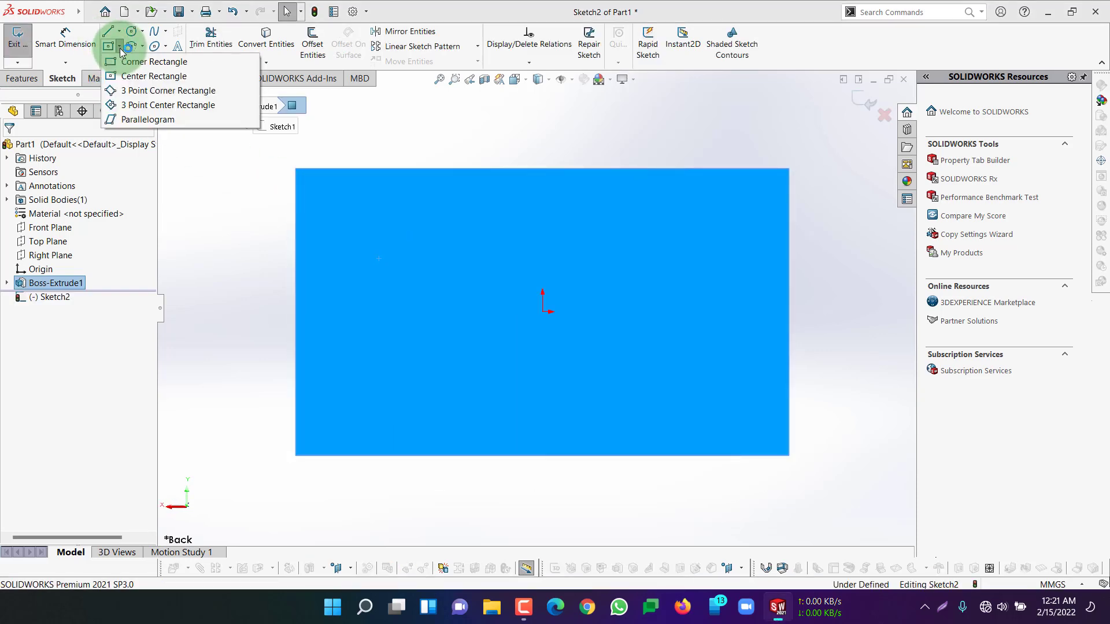
click(138, 77)
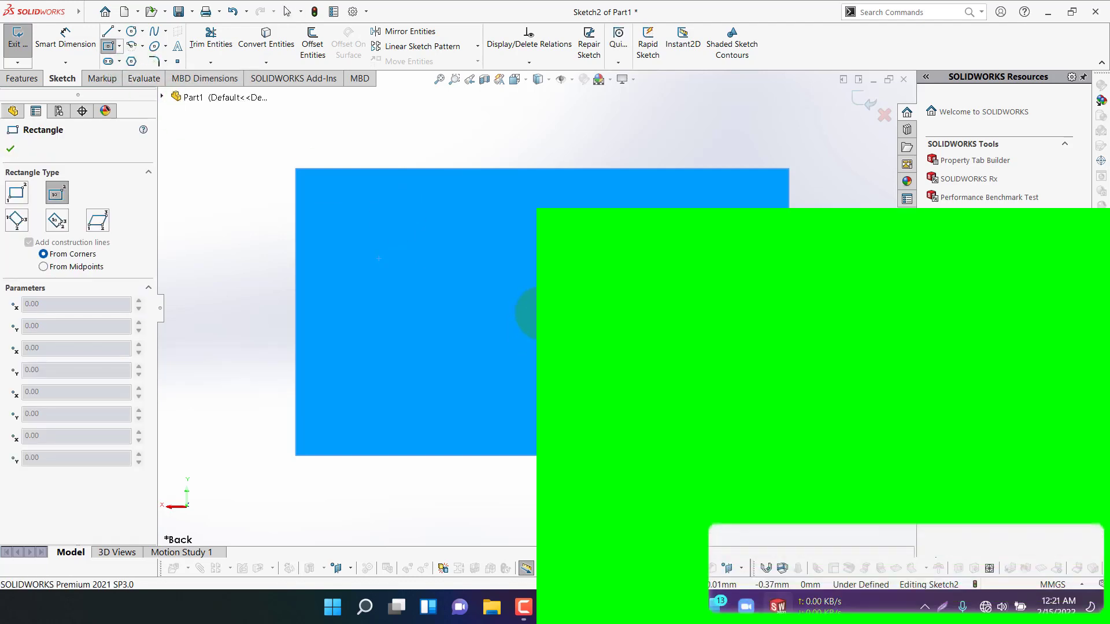
click(542, 313)
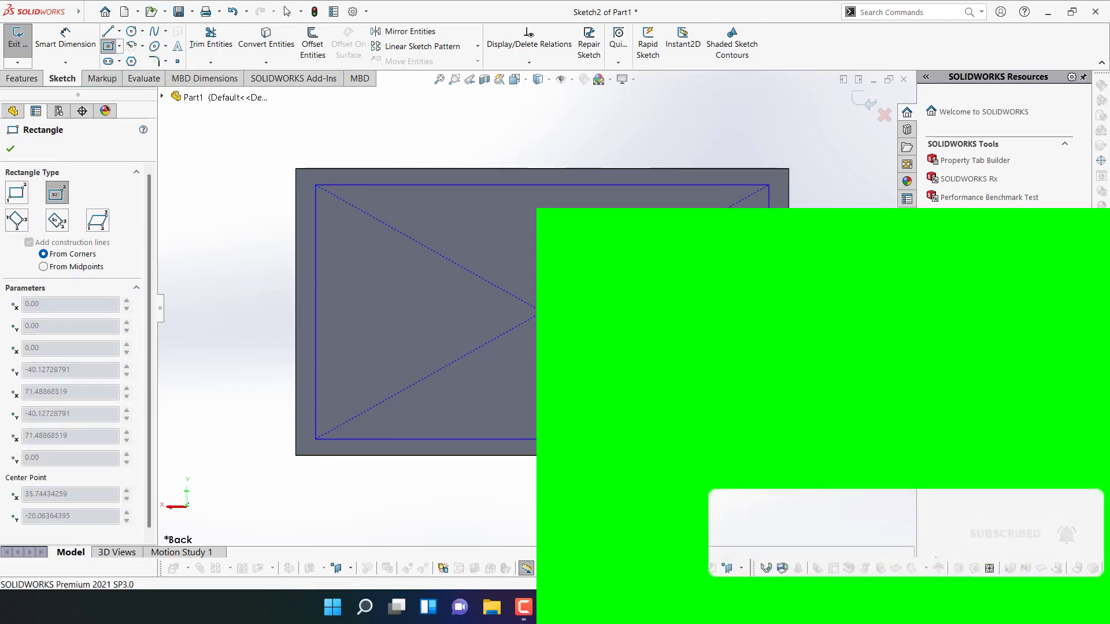
click(768, 439)
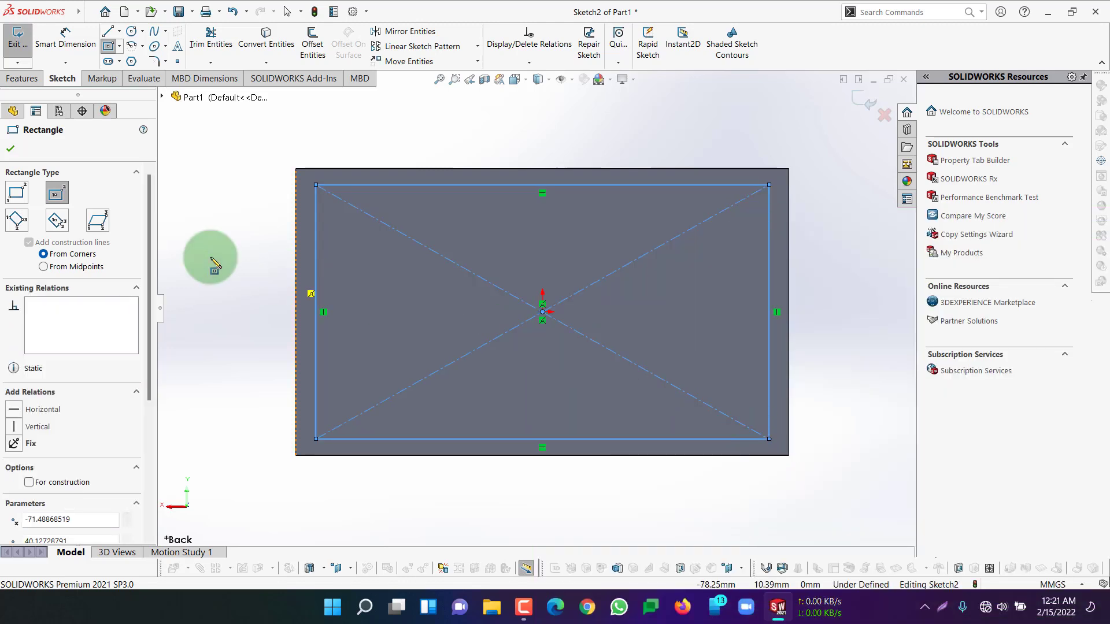
click(20, 151)
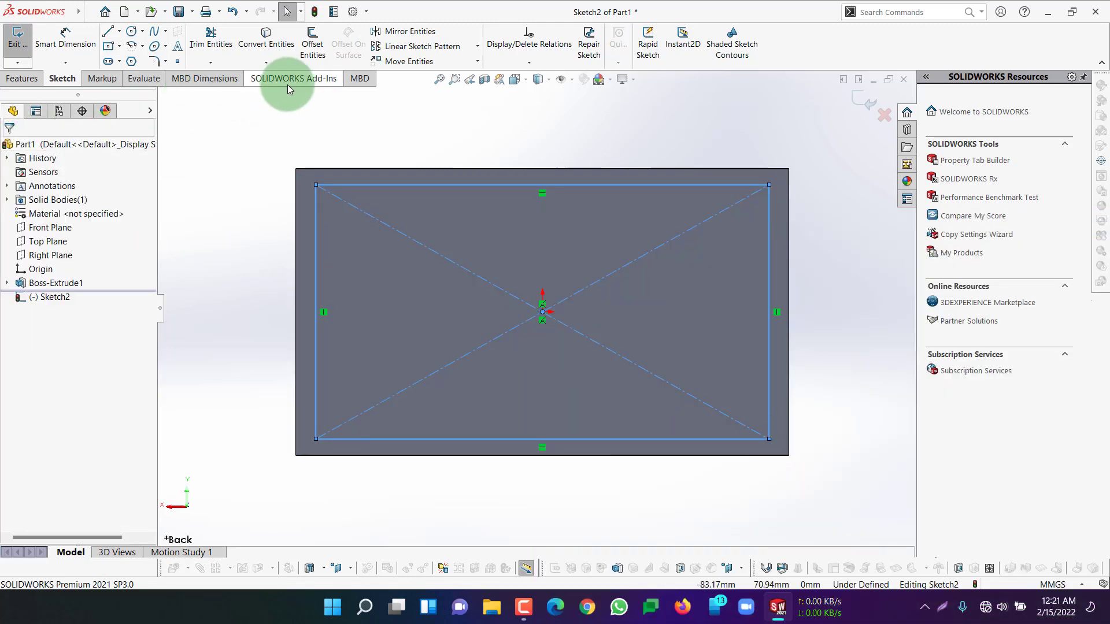
Fully define the back-face rectangle sketch with calculated relations and dimensions for all entities
click(551, 63)
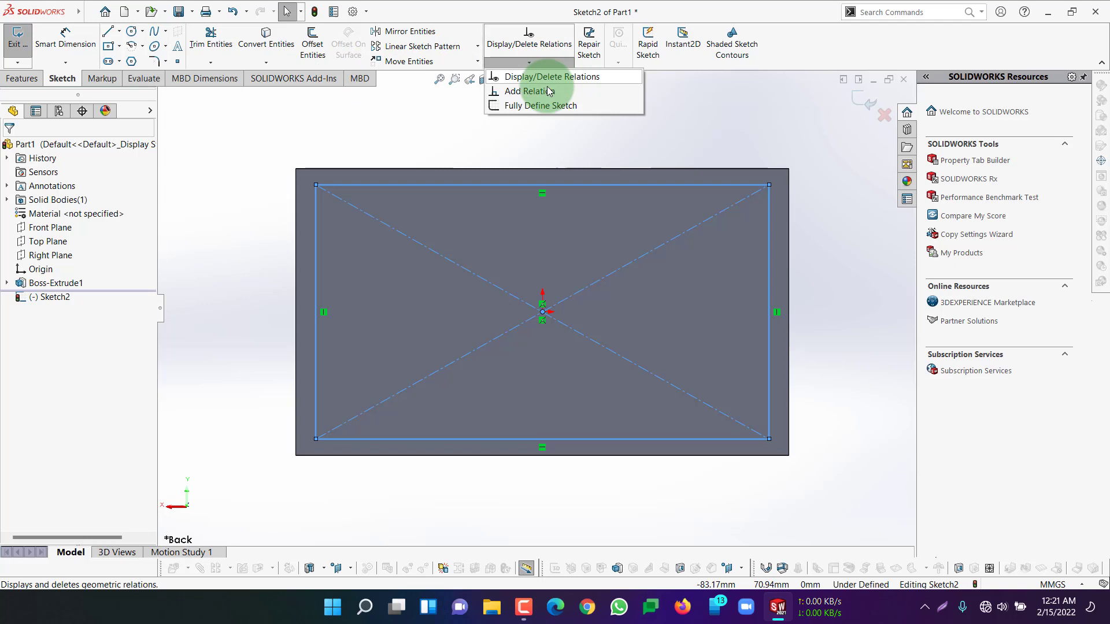
click(528, 110)
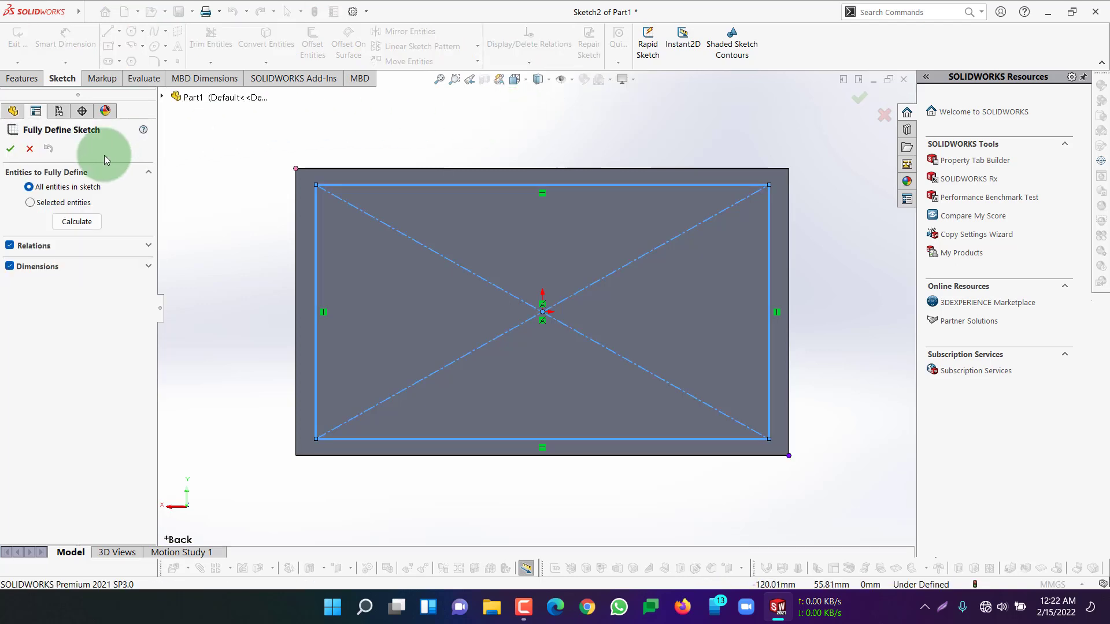
click(86, 213)
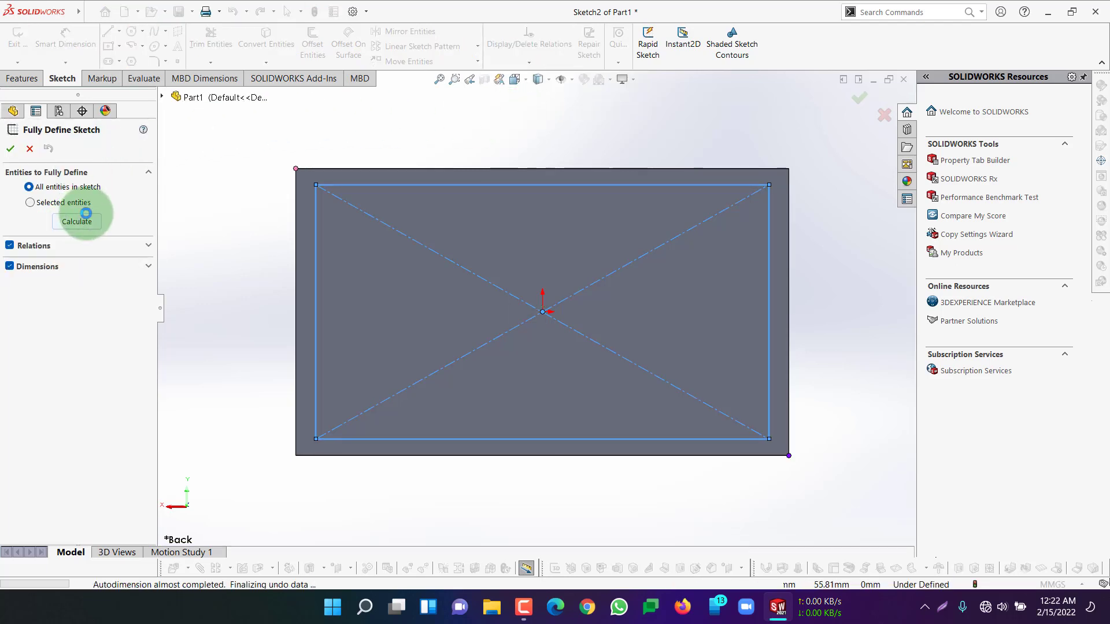
click(10, 149)
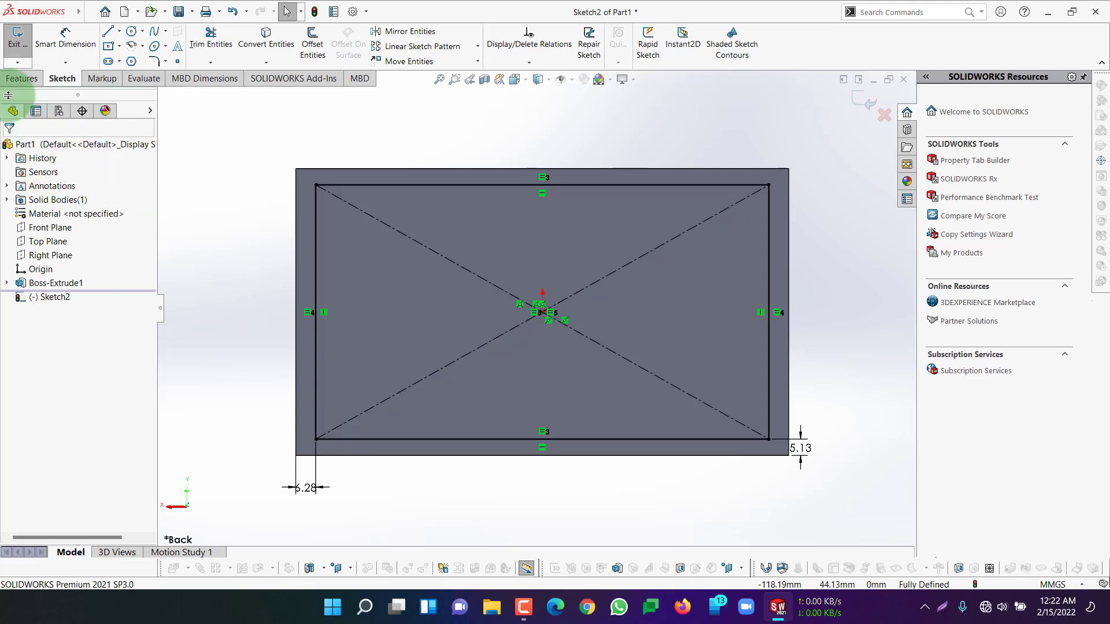
Begin a blind boss extrusion of the back-face rectangle away from the block and set its depth to 110 mm
click(20, 80)
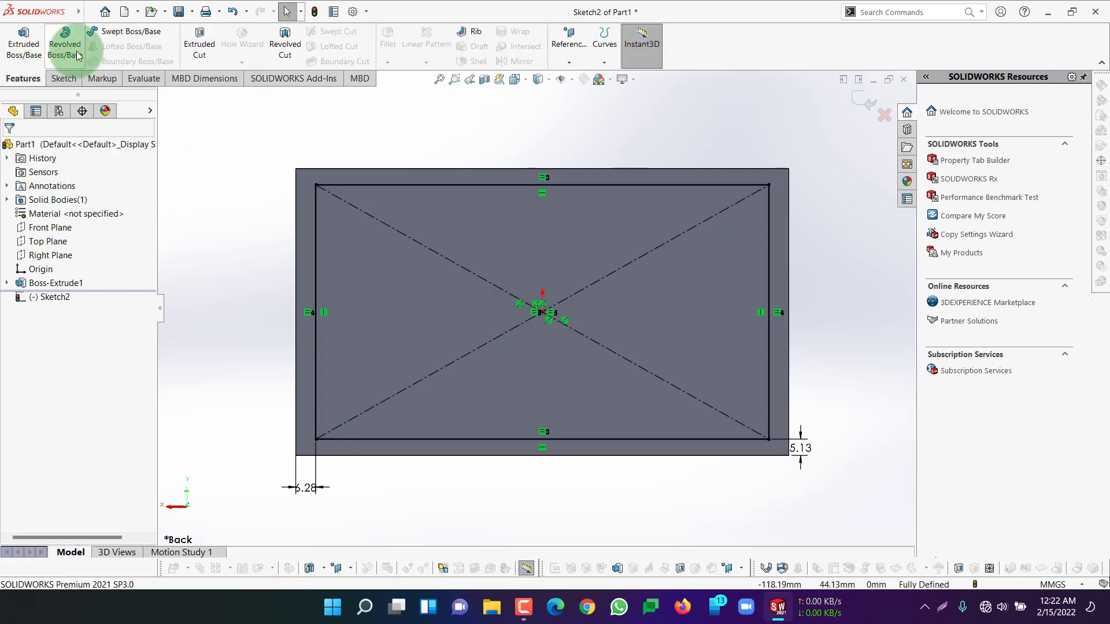
click(24, 43)
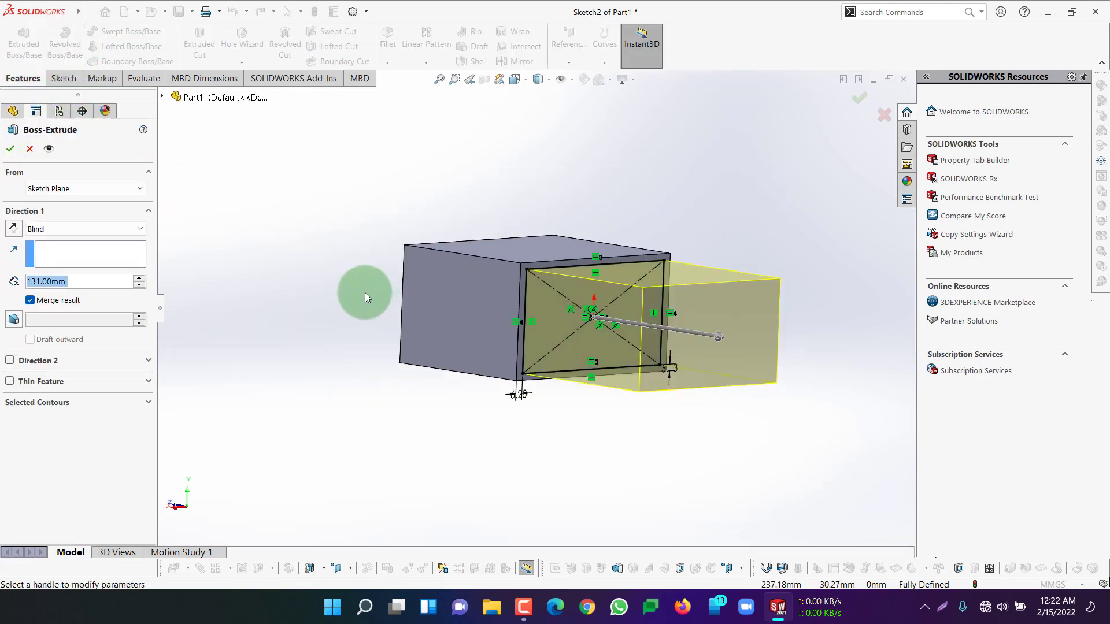
middle_drag(366, 297, 420, 289)
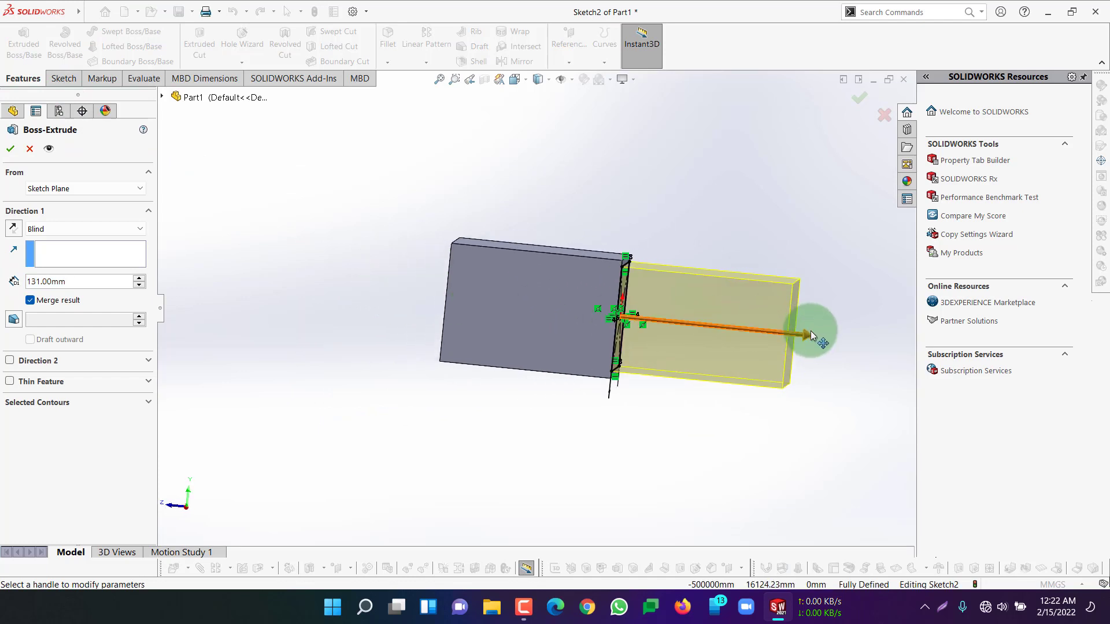
mouse_move(809, 334)
mouse_down()
mouse_move(753, 335)
mouse_move(777, 330)
mouse_up()
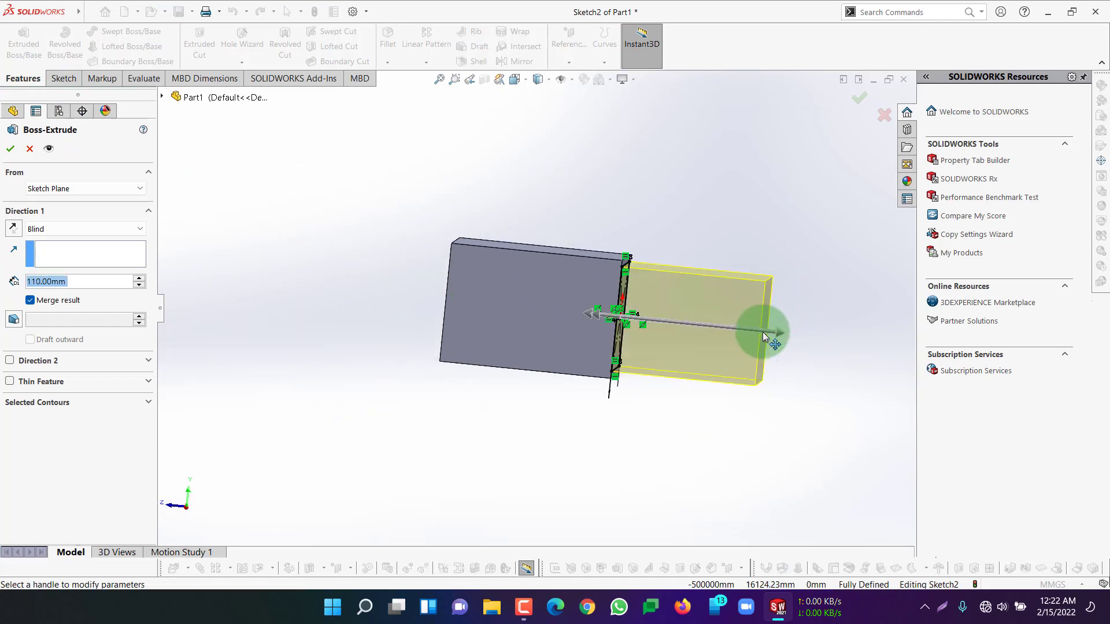
Start the extrusion at an 80 mm offset from the sketch plane and complete it as a separate, unmerged body
click(61, 195)
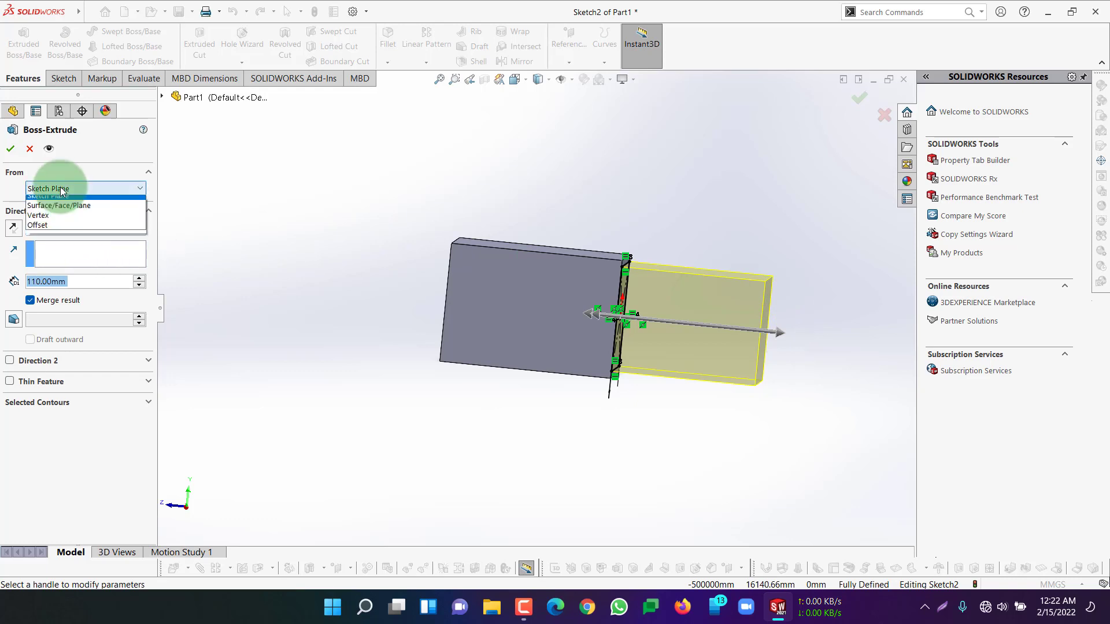
click(49, 230)
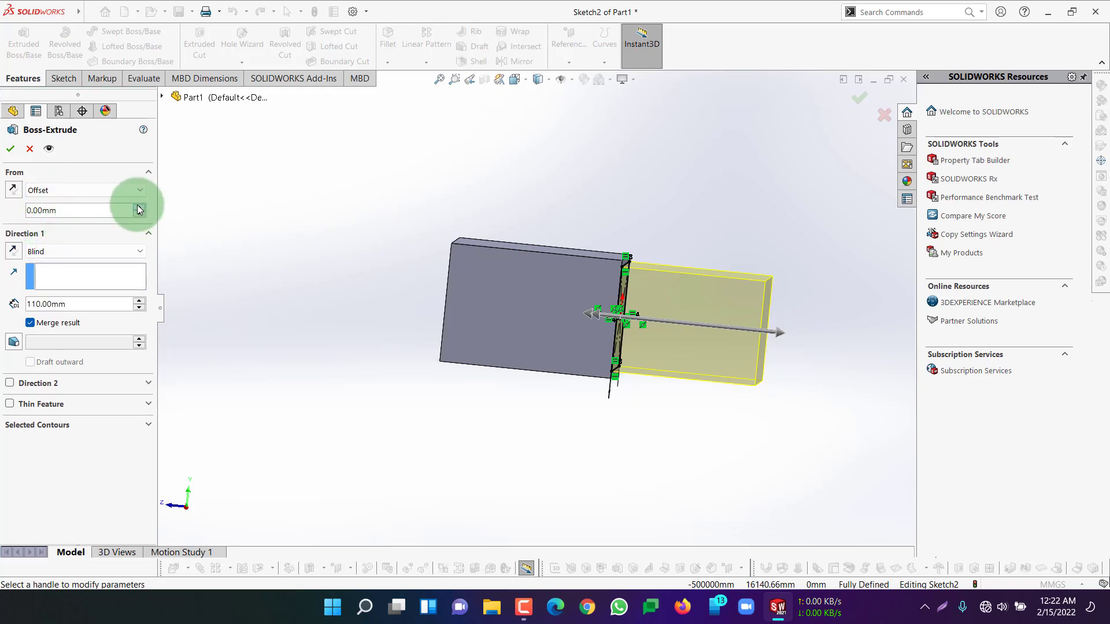
drag(139, 209, 140, 208)
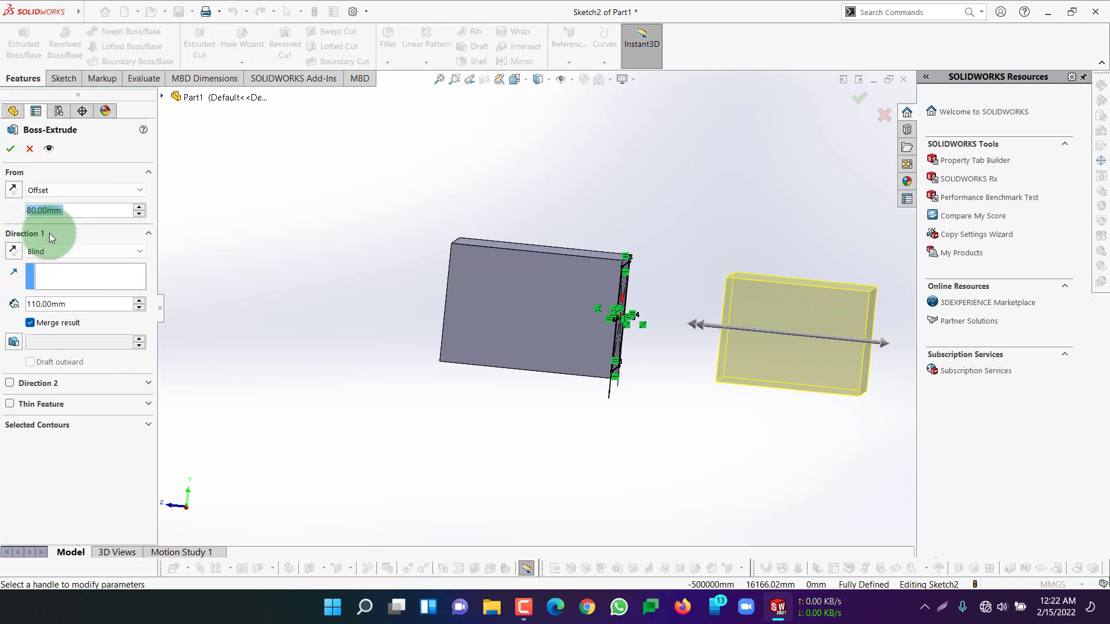
click(33, 323)
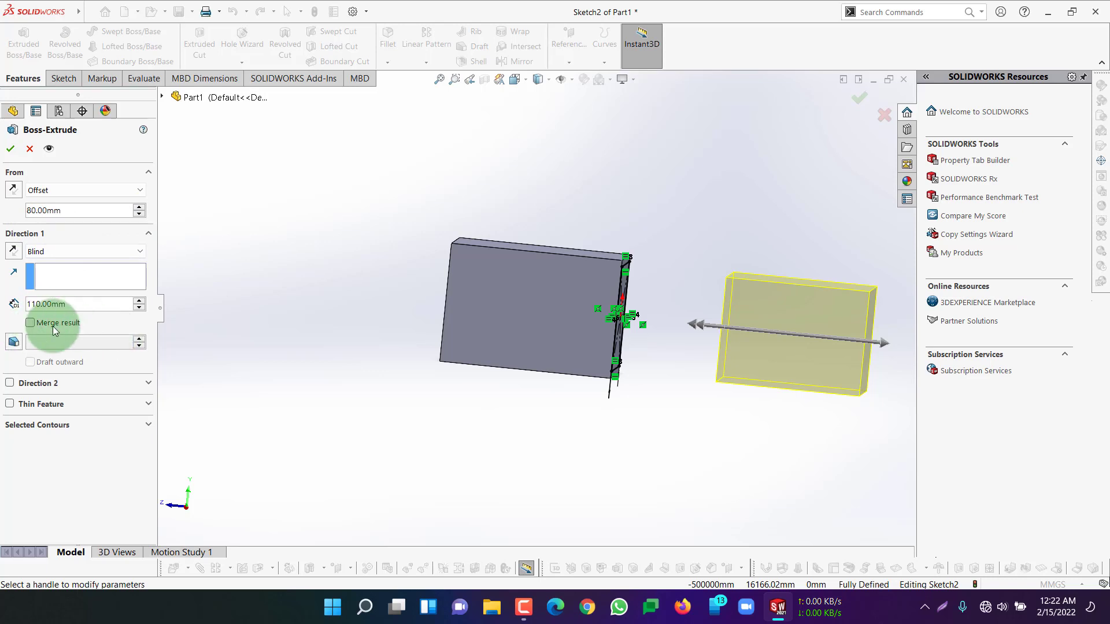
click(10, 149)
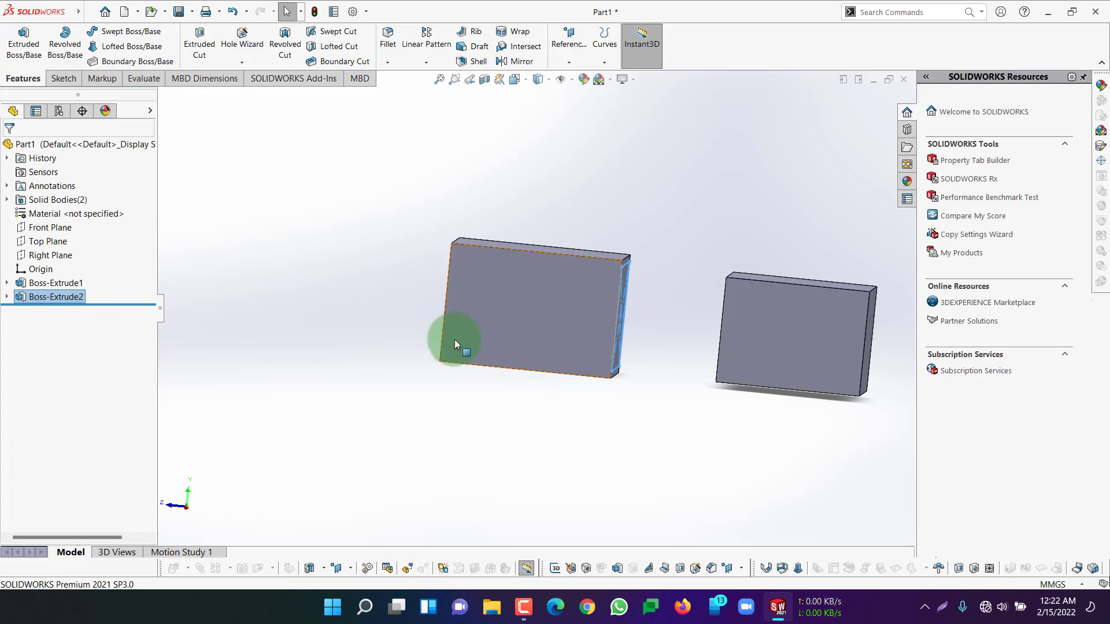
Start a new sketch on the outer end face of the smaller, offset block
click(397, 387)
scroll(634, 458, up, 4)
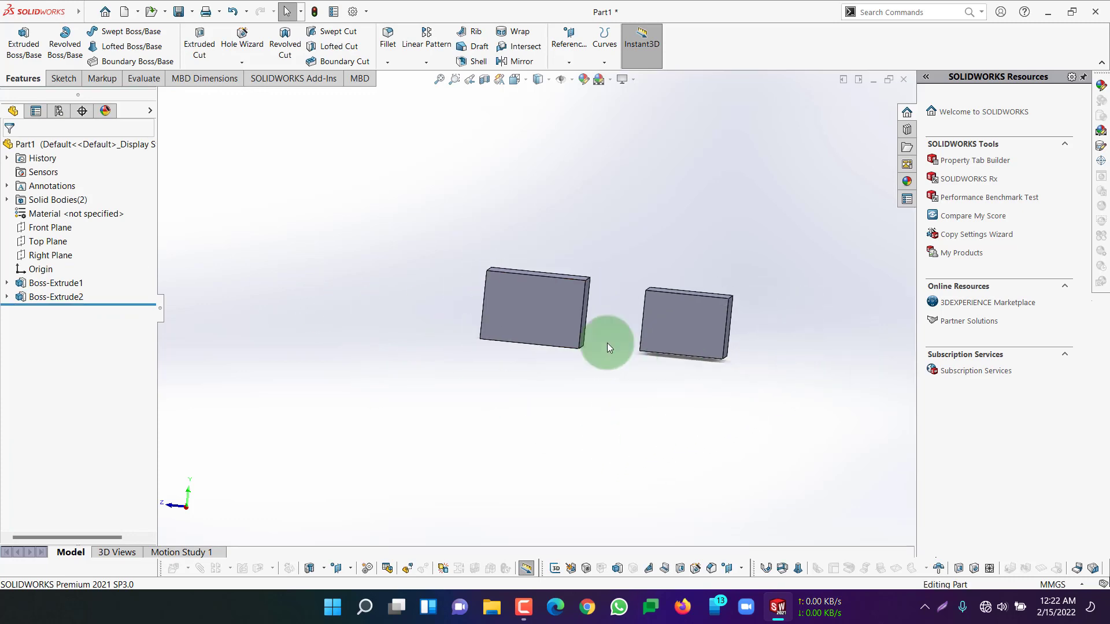
scroll(627, 326, down, 3)
scroll(622, 310, down, 3)
scroll(514, 307, up, 4)
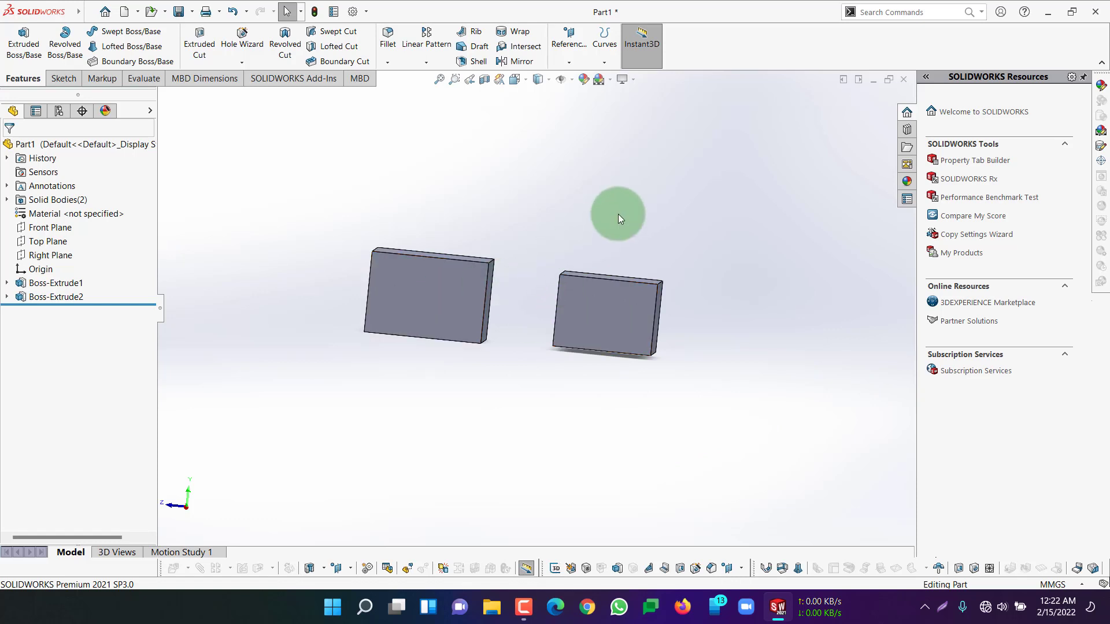
scroll(520, 277, down, 2)
middle_drag(539, 383, 503, 371)
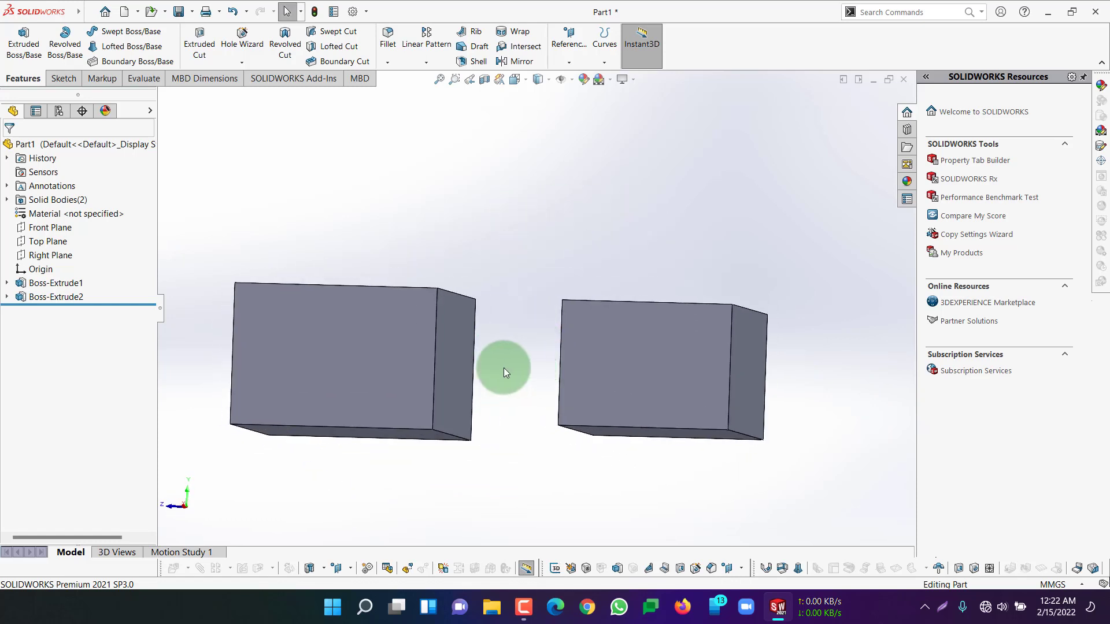
middle_drag(776, 248, 639, 373)
click(566, 397)
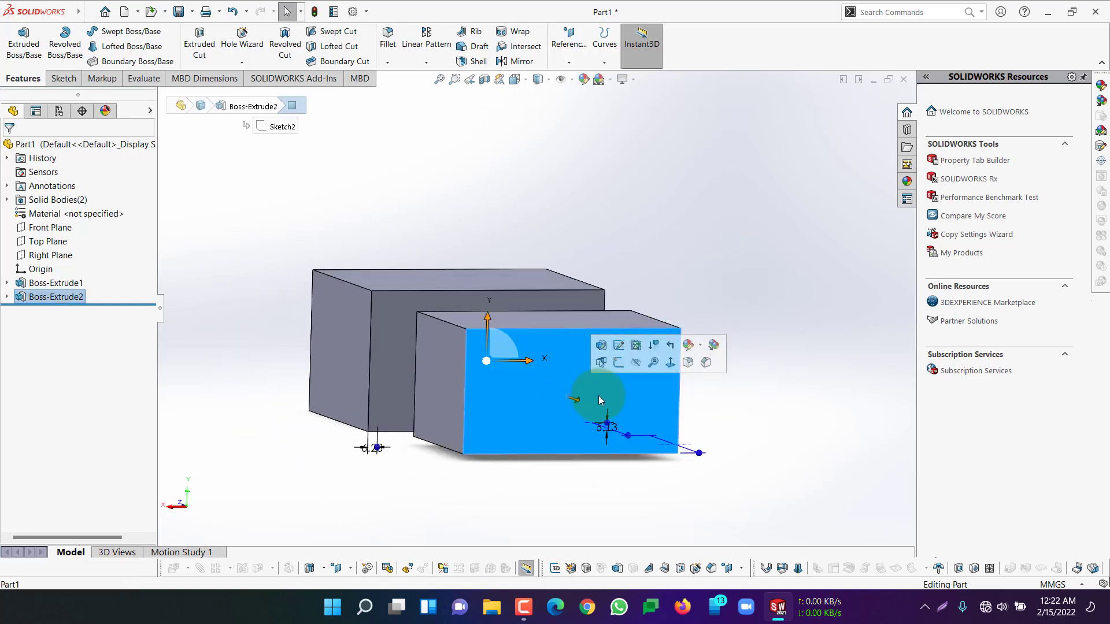
click(619, 362)
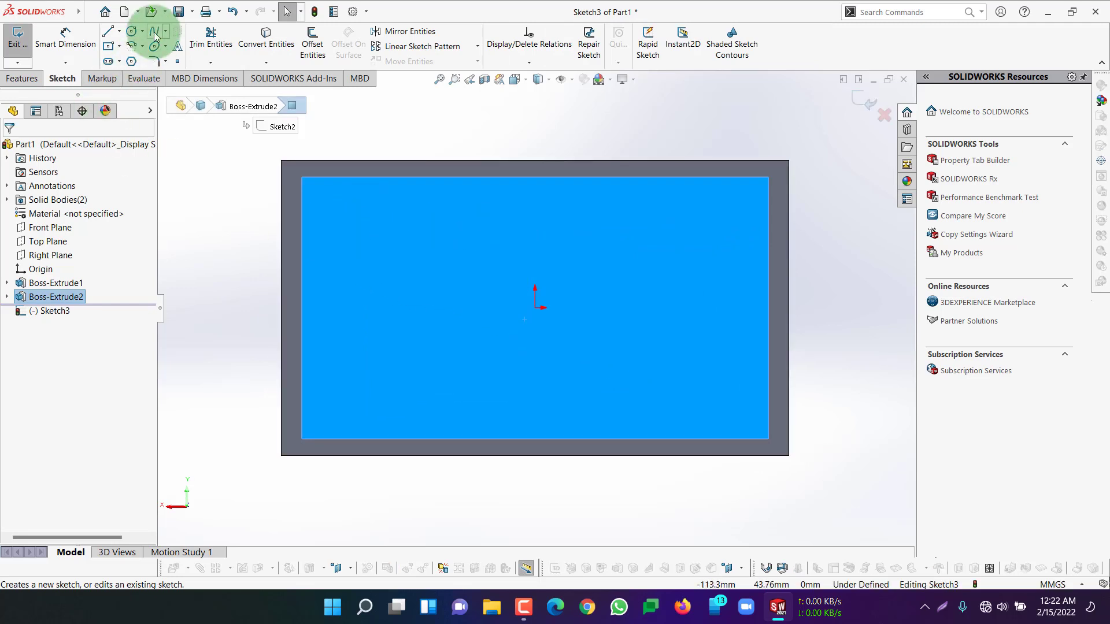
Sketch four circles, one near each corner of the end face, the lower two with radii of about 10 mm and 8 mm
click(133, 31)
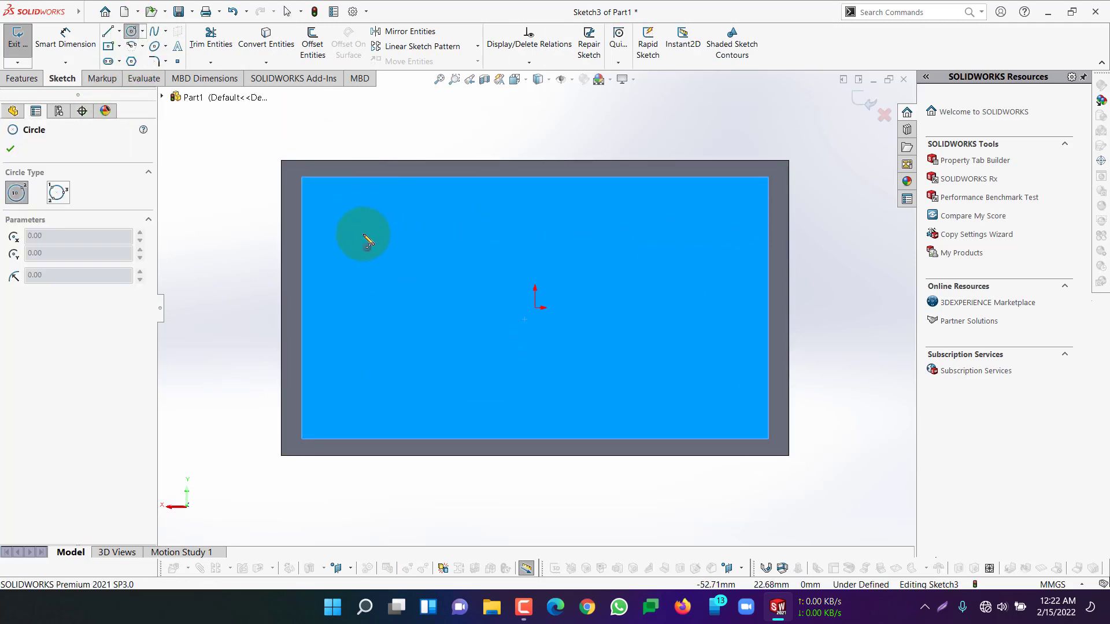
drag(372, 230, 391, 259)
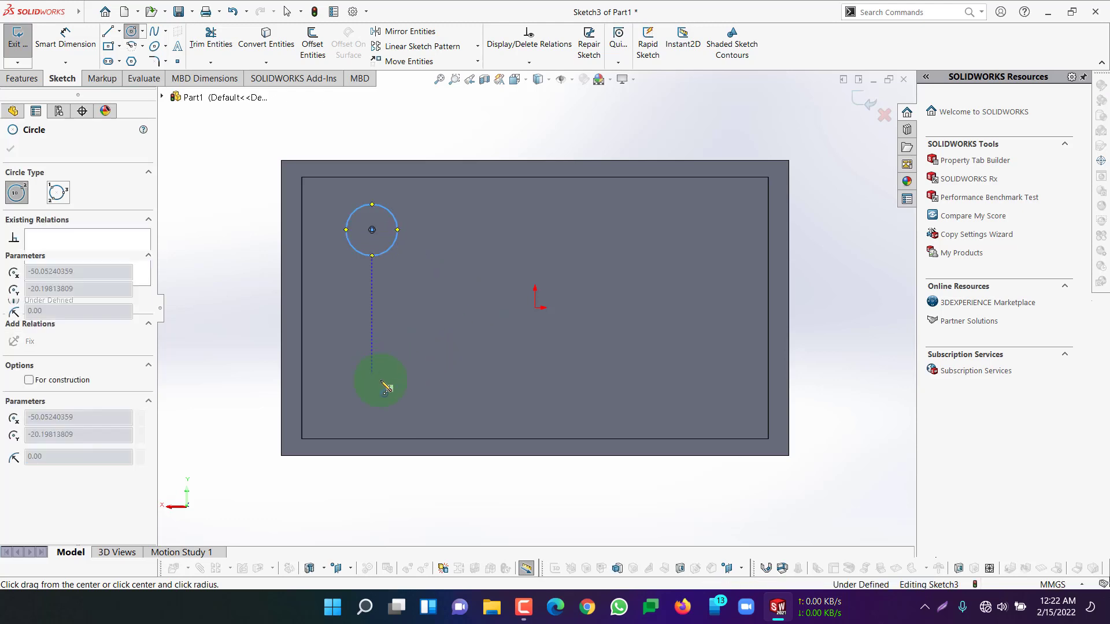
drag(380, 379, 395, 396)
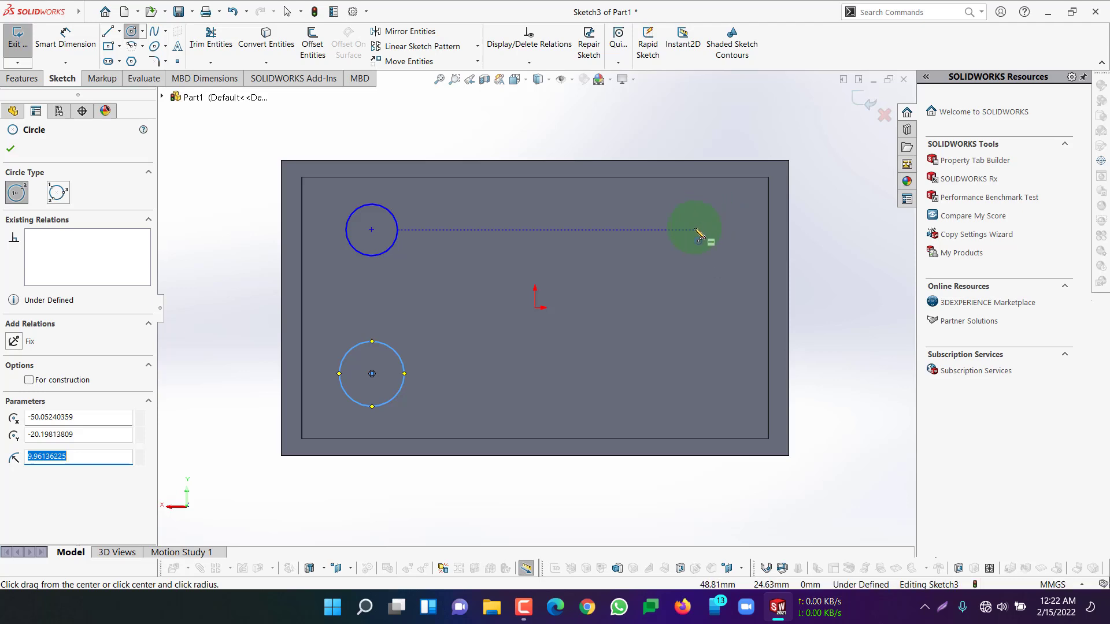
drag(691, 230, 714, 255)
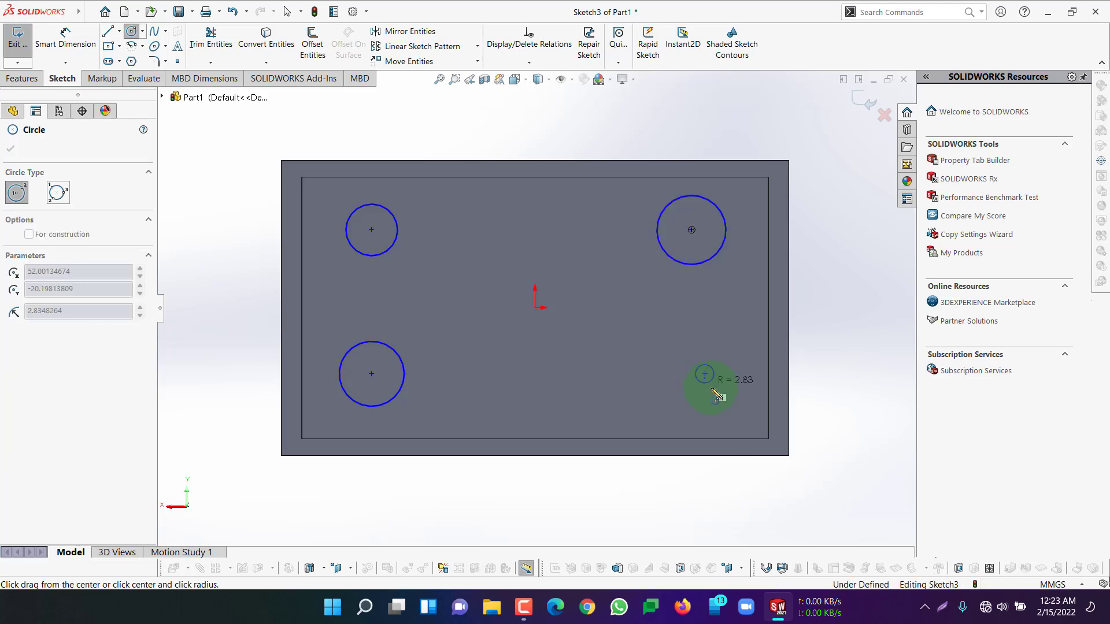
drag(704, 374, 719, 398)
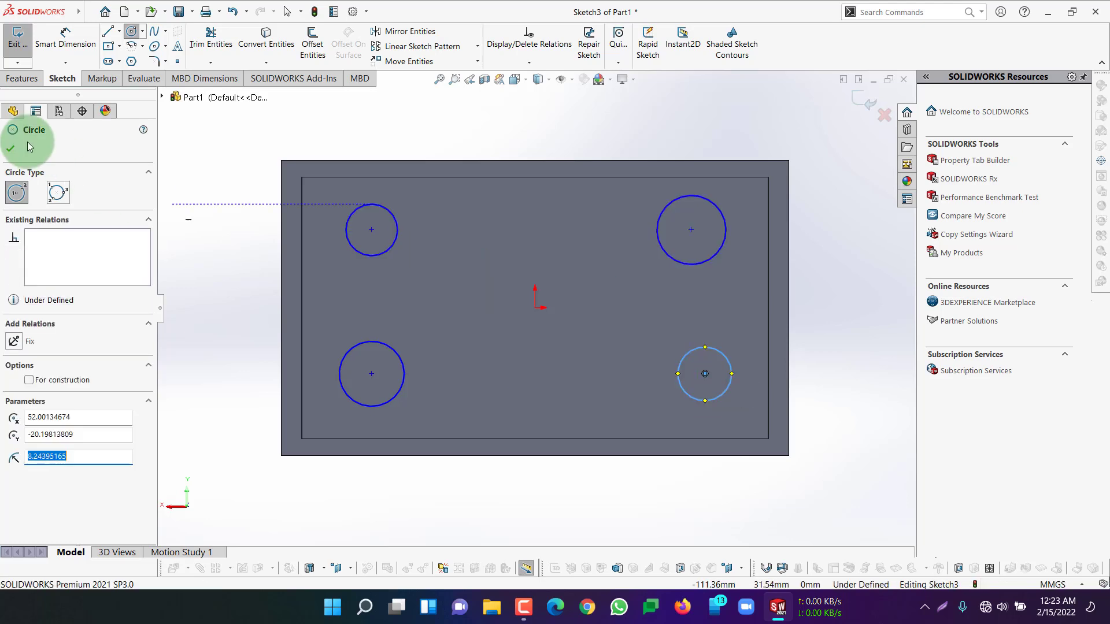
click(11, 148)
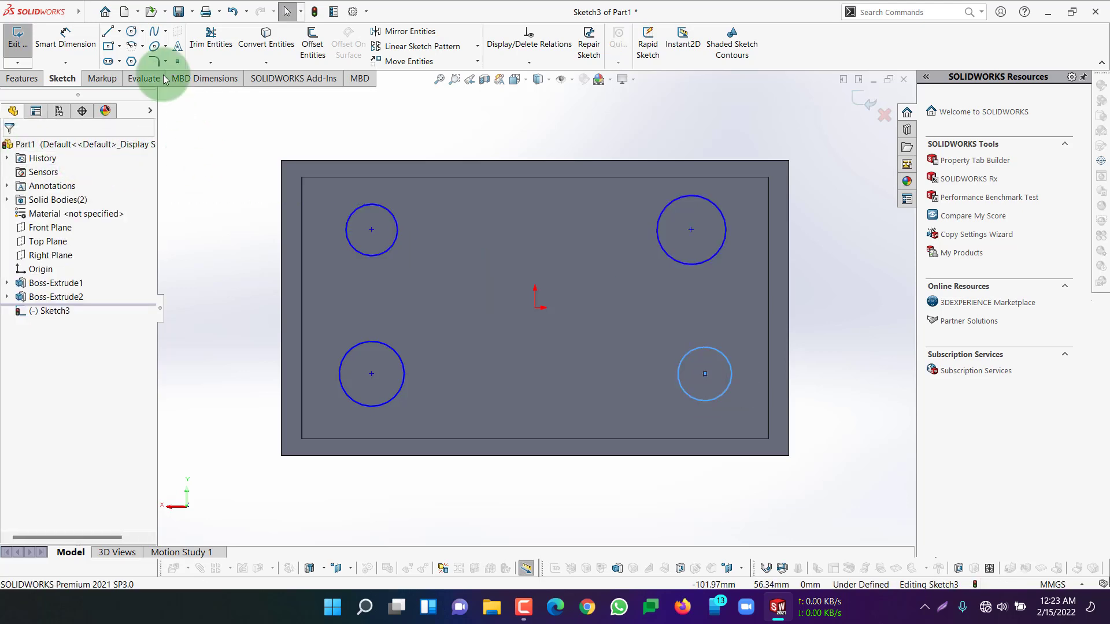
Begin an extruded cut from the four circles into the smaller block
click(21, 79)
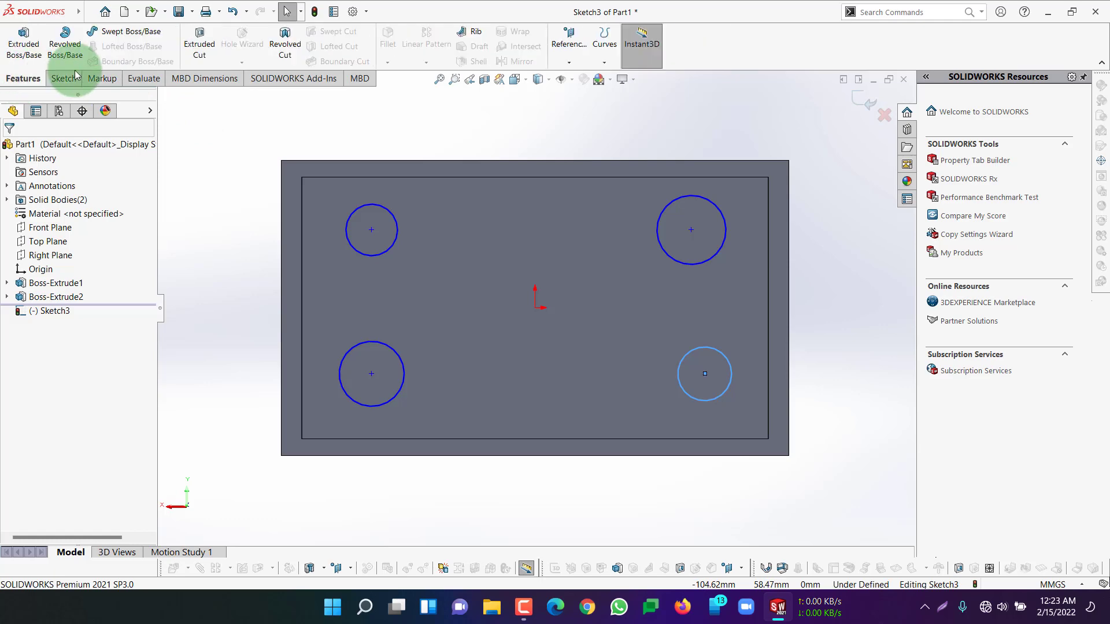
click(212, 50)
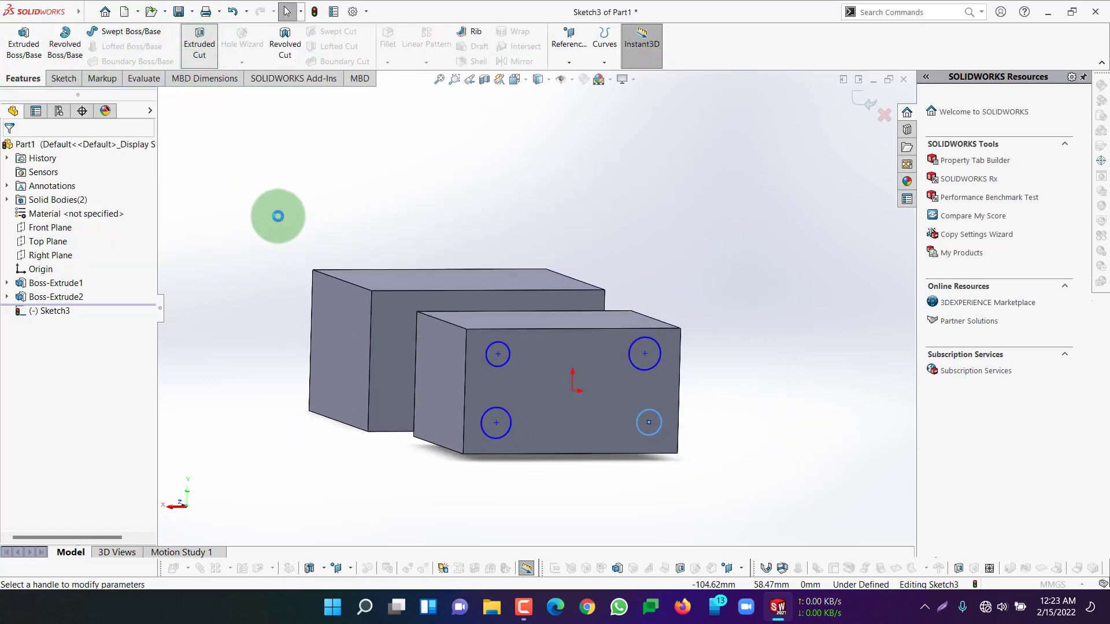
middle_drag(240, 320, 306, 286)
middle_drag(400, 304, 662, 351)
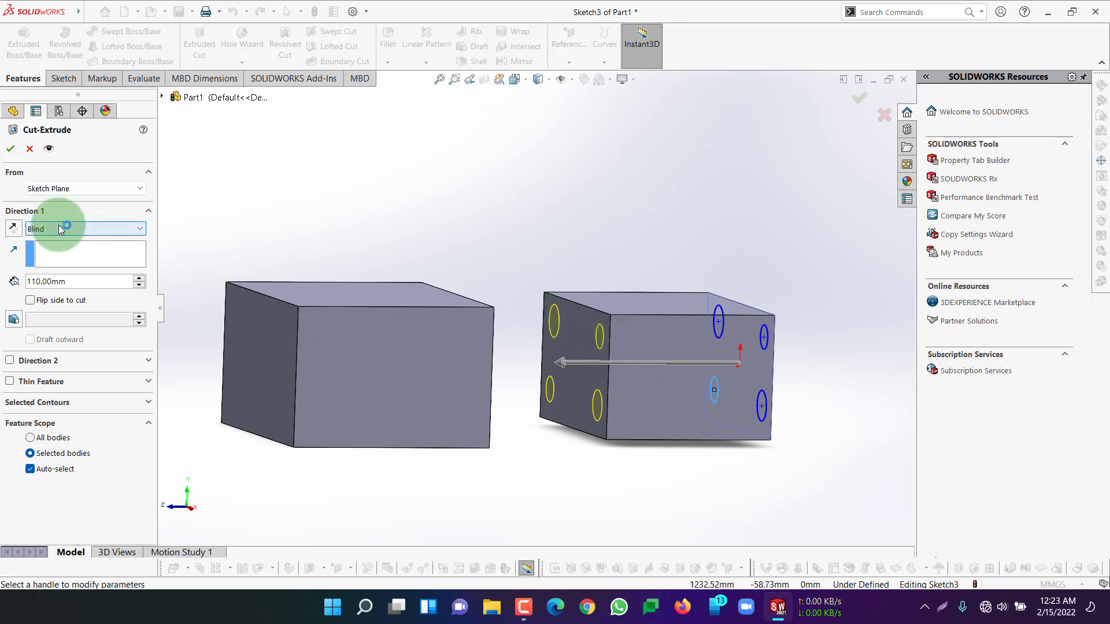
click(82, 186)
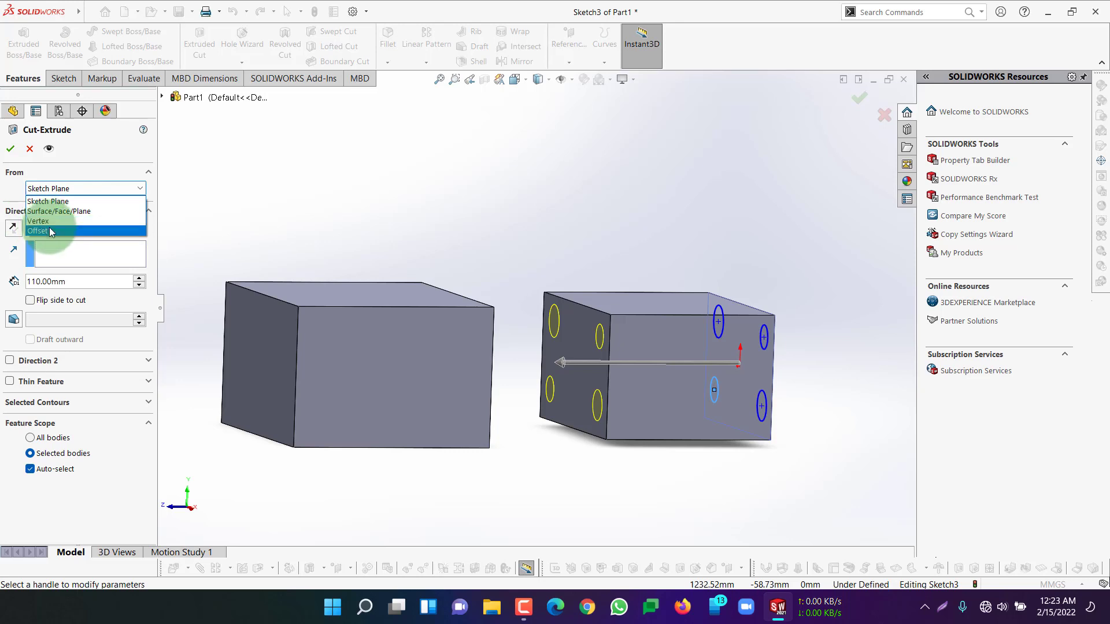
key(Escape)
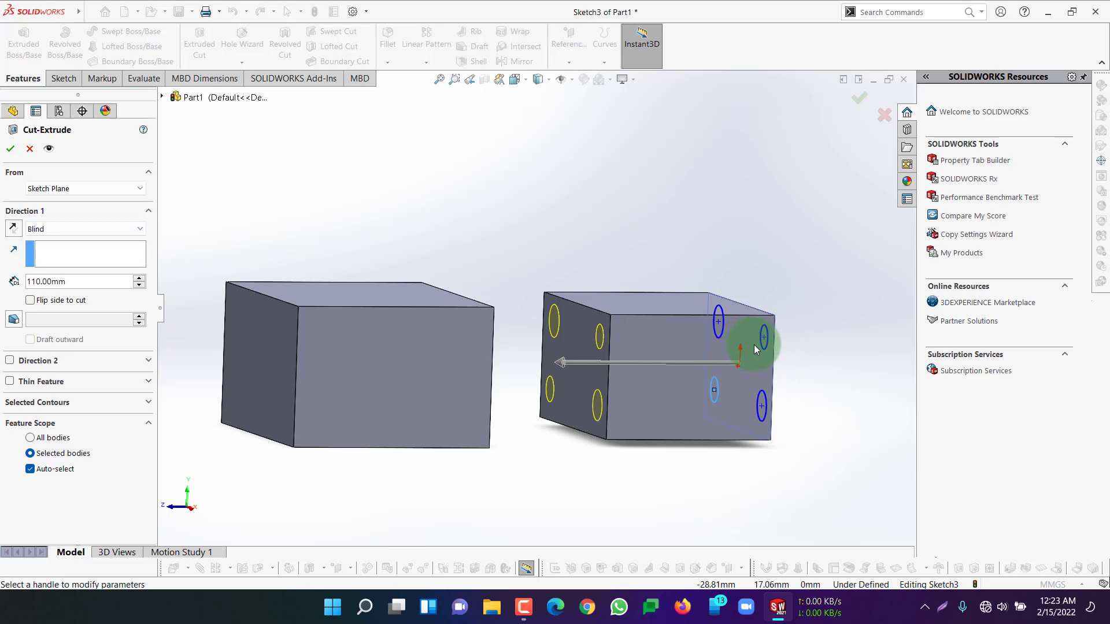
click(32, 188)
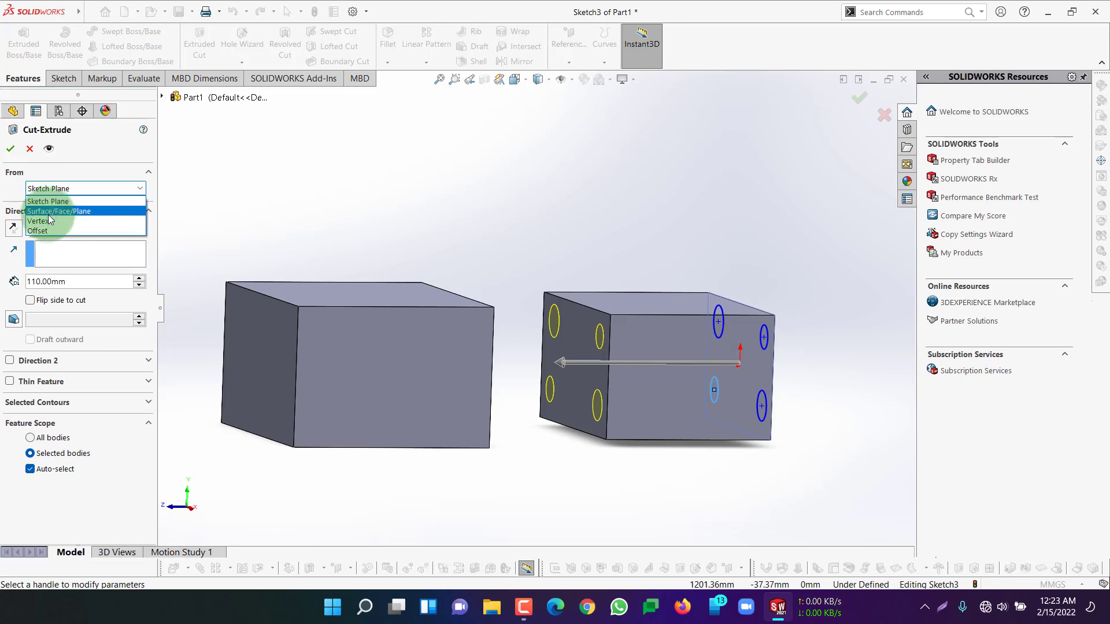
click(218, 189)
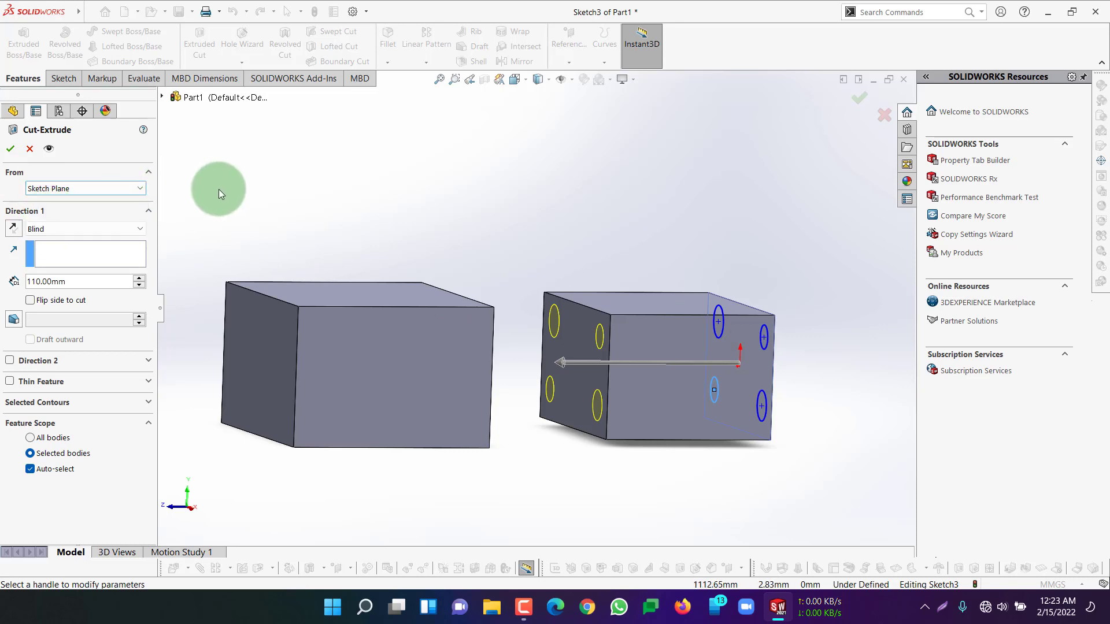
Set the cut's end condition to Through All and complete the four holes
click(75, 227)
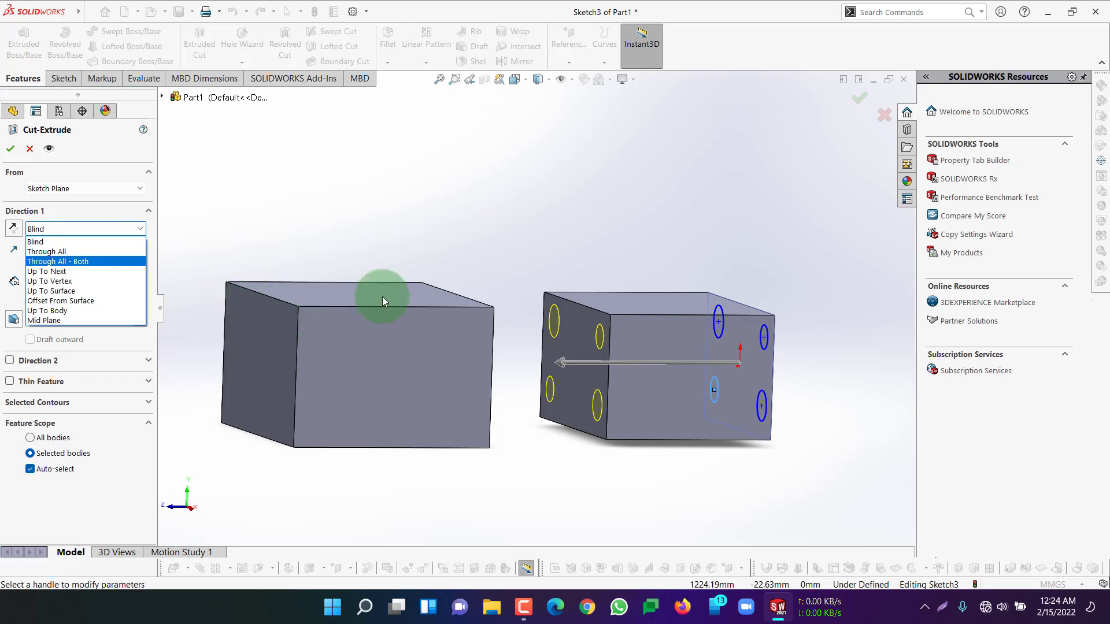
click(52, 252)
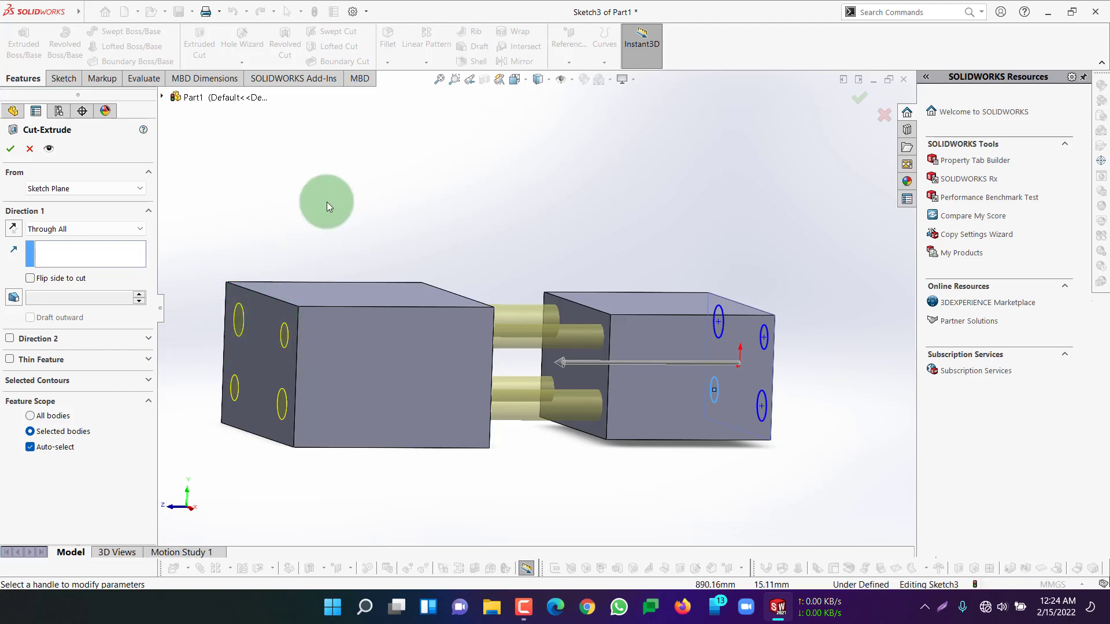
click(11, 148)
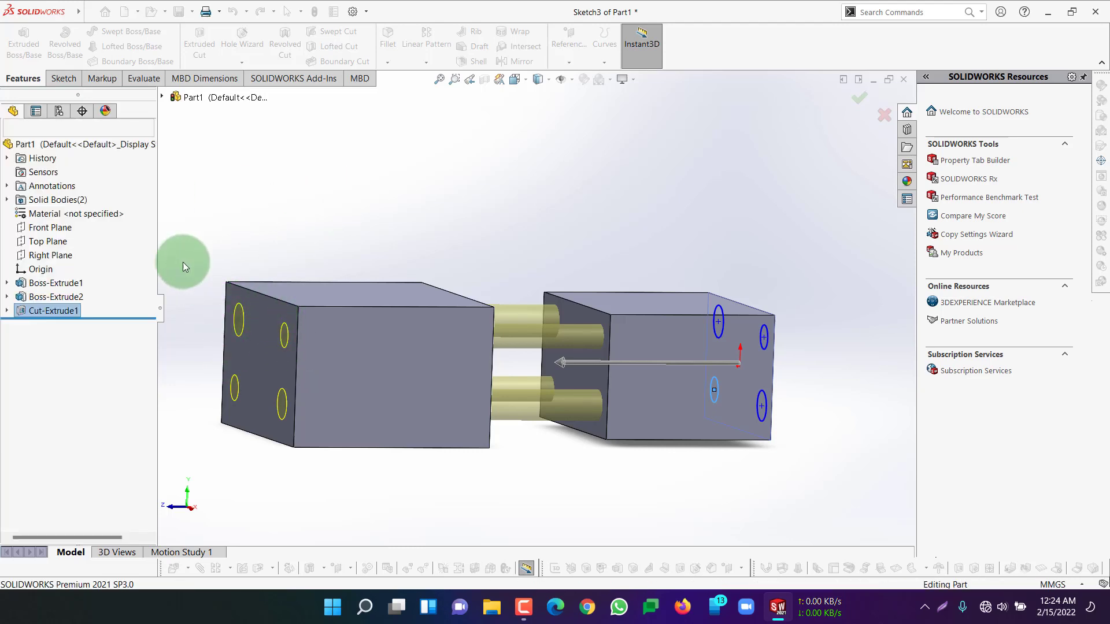
Examine how the four holes run through the two separate blocks
middle_drag(374, 236, 318, 230)
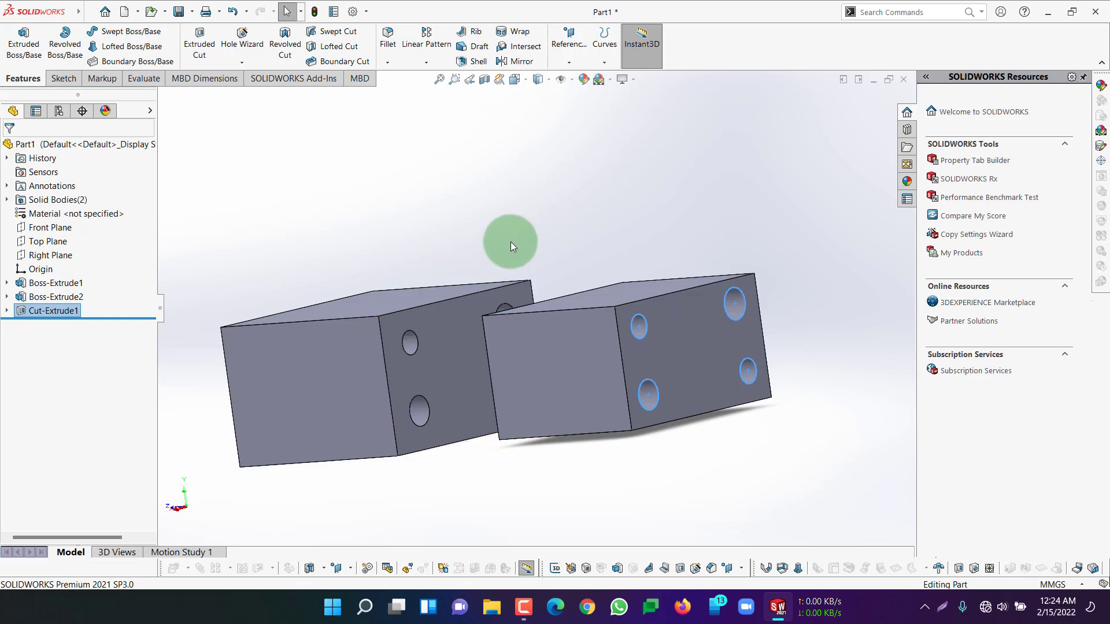
middle_drag(511, 242, 564, 235)
click(674, 354)
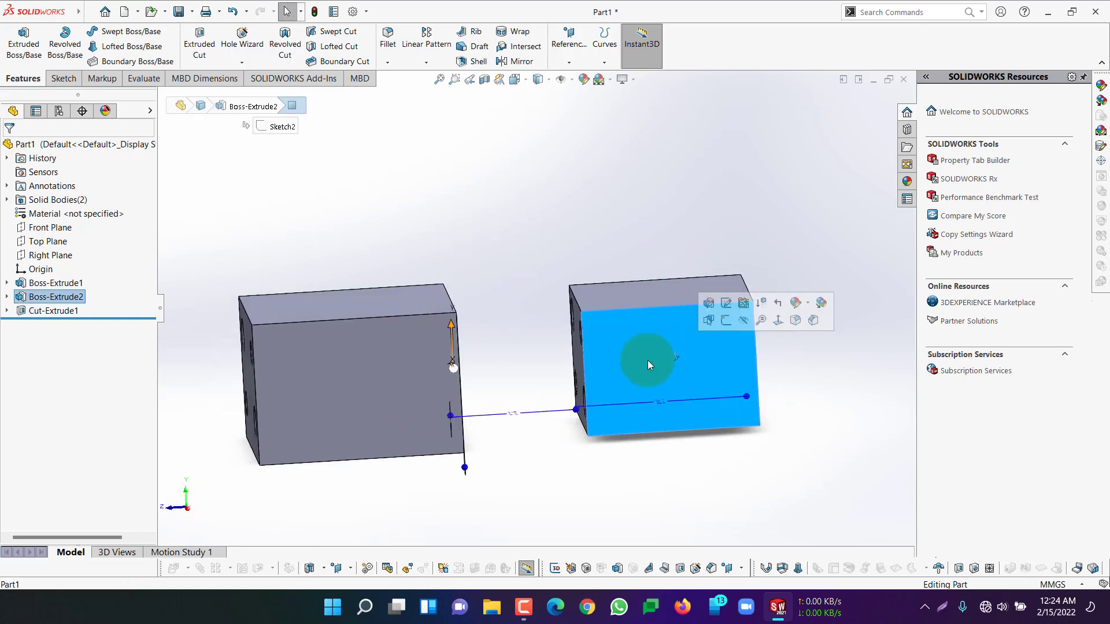
click(366, 348)
click(363, 303)
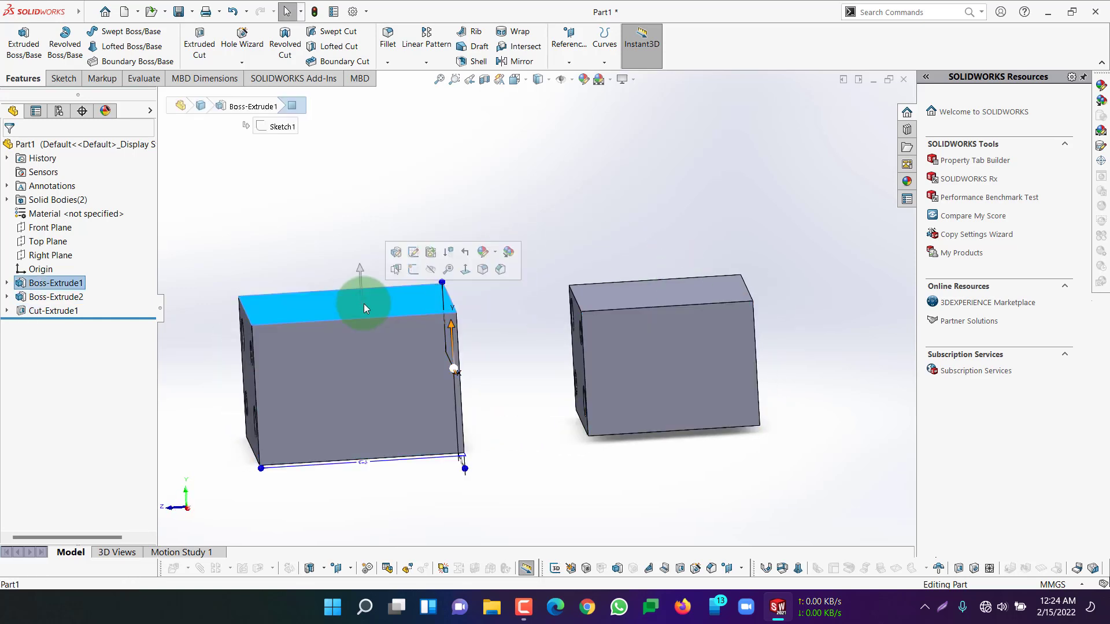
click(591, 254)
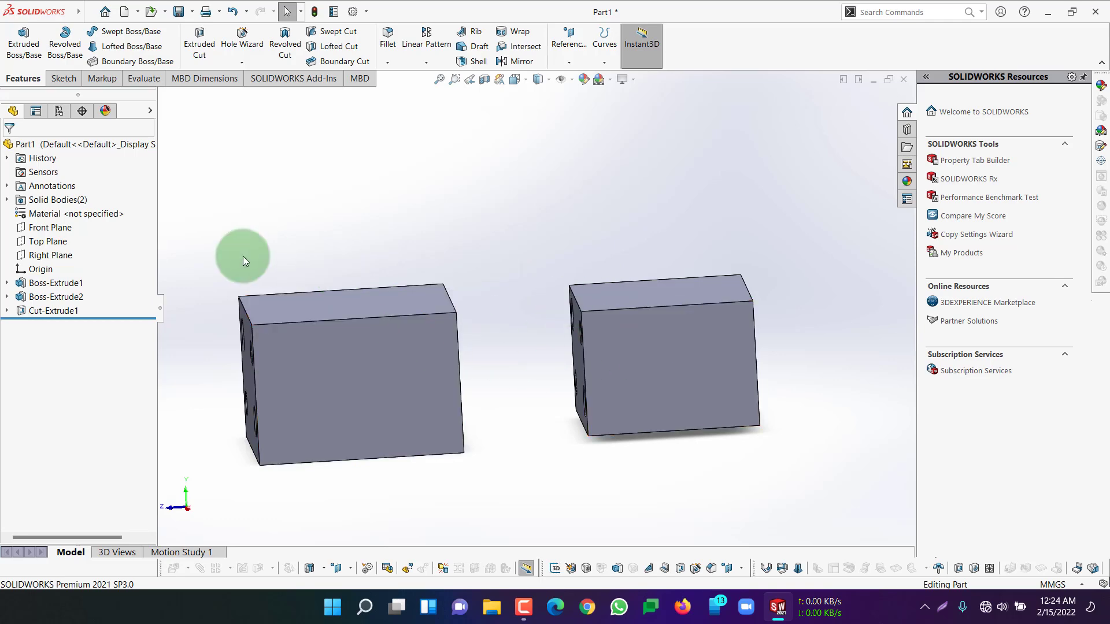
Edit the four-hole extruded cut, clearing both bodies from its feature scope and setting the end condition to Up To Next
right_click(41, 308)
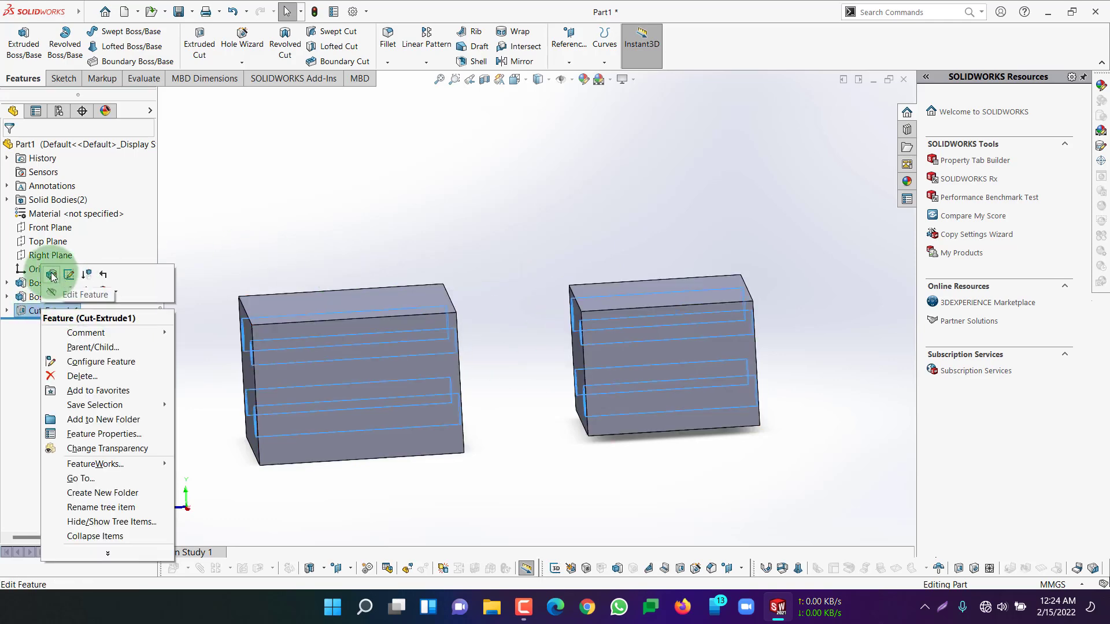
click(52, 275)
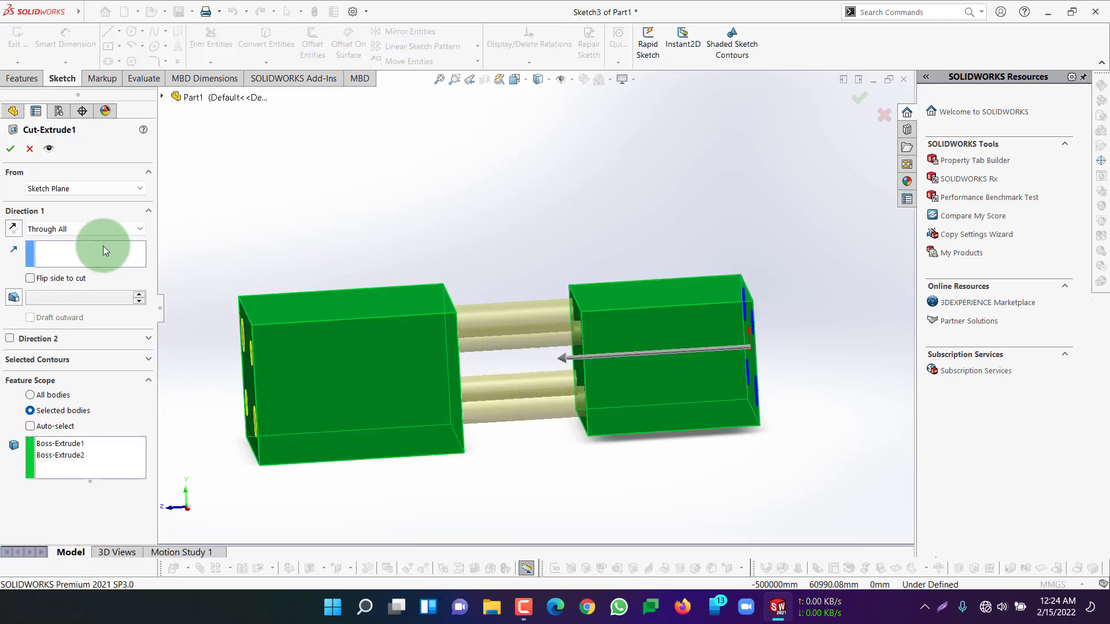
right_click(72, 448)
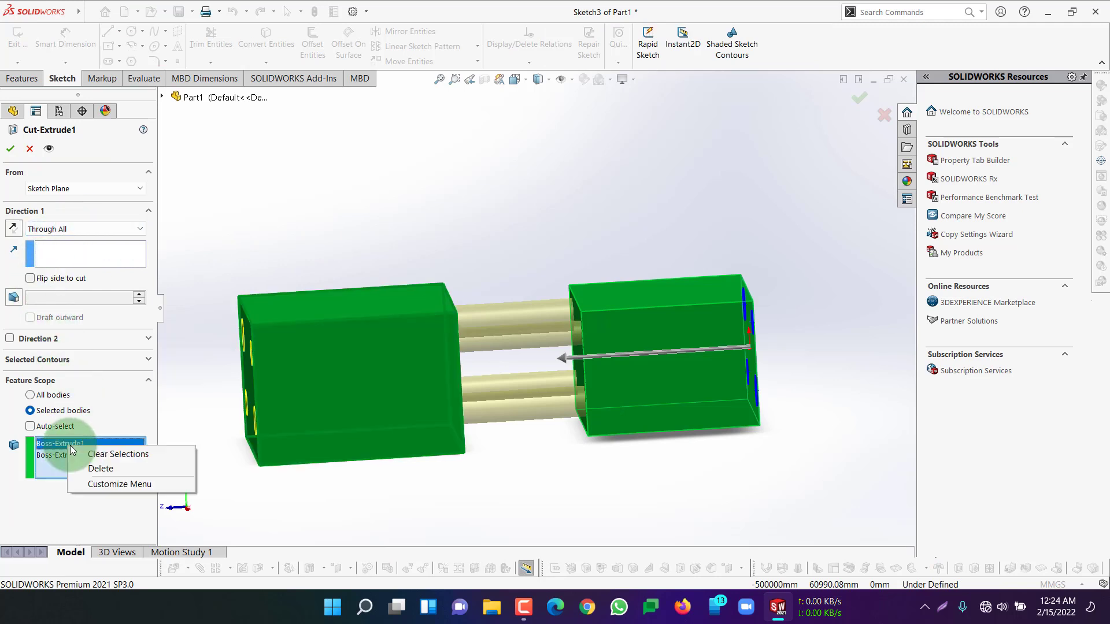
click(87, 454)
right_click(67, 445)
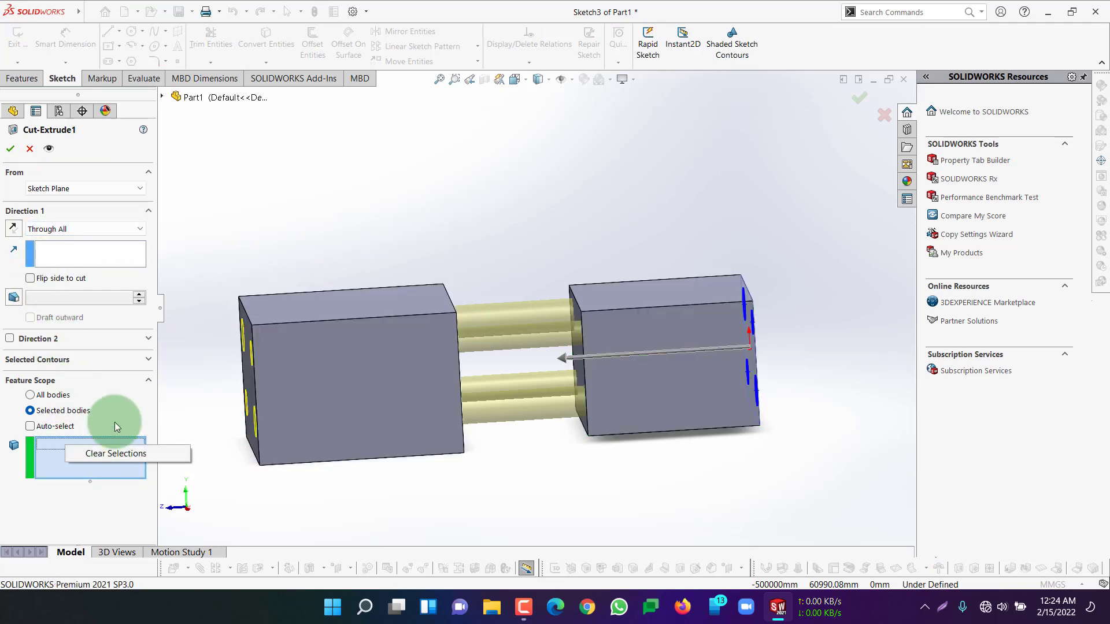
click(261, 217)
click(95, 231)
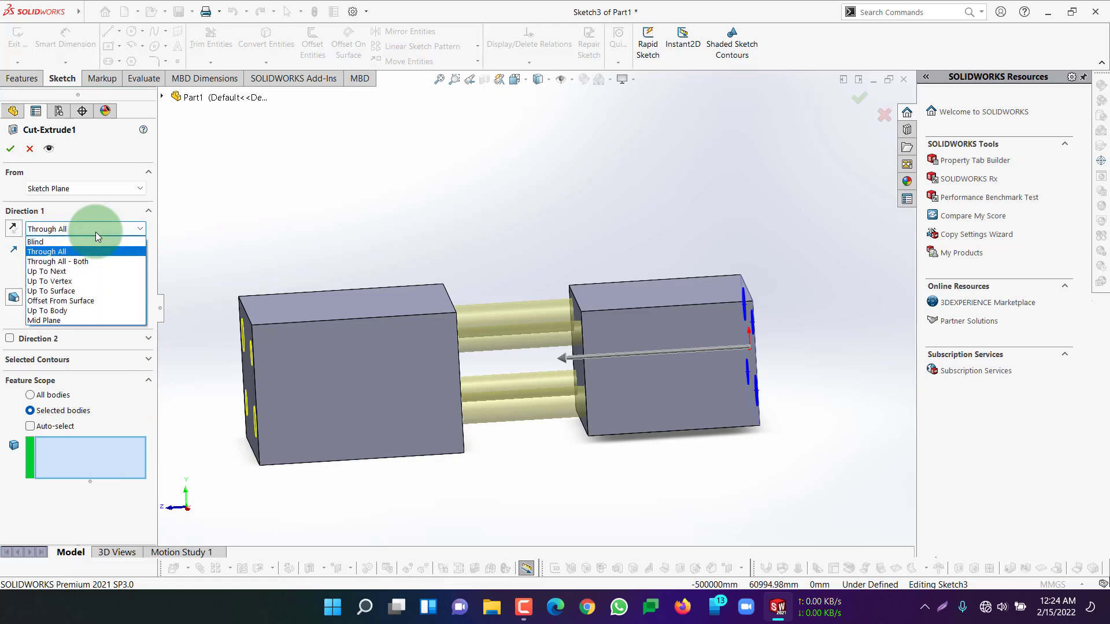
click(60, 272)
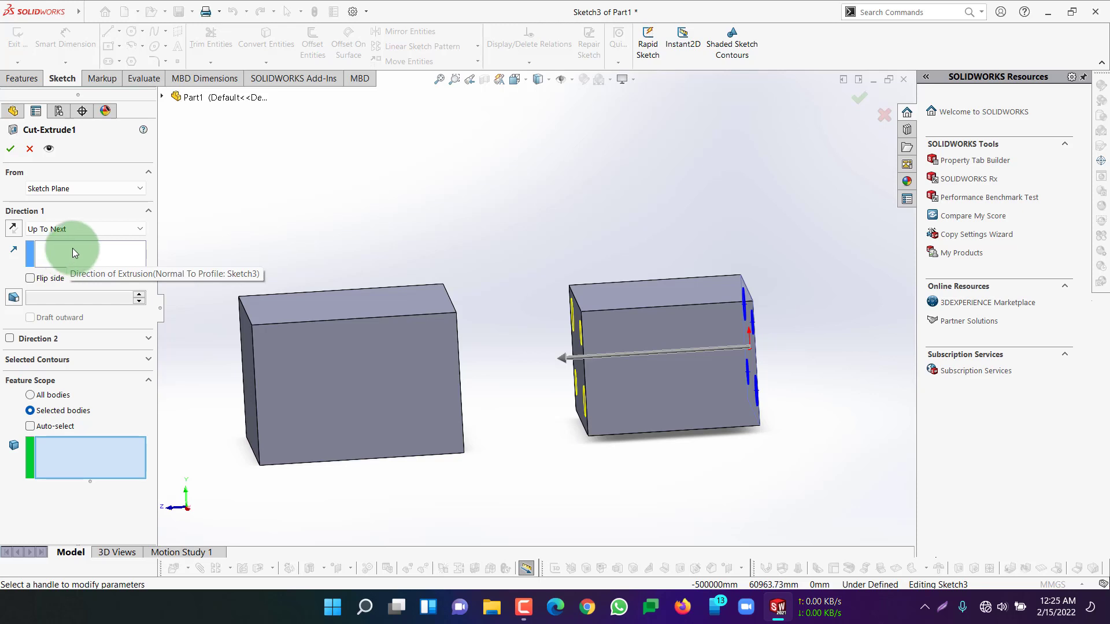
Set the cut's end condition to Up To Vertex, ending at the upper front corner of the larger block's far end
click(92, 228)
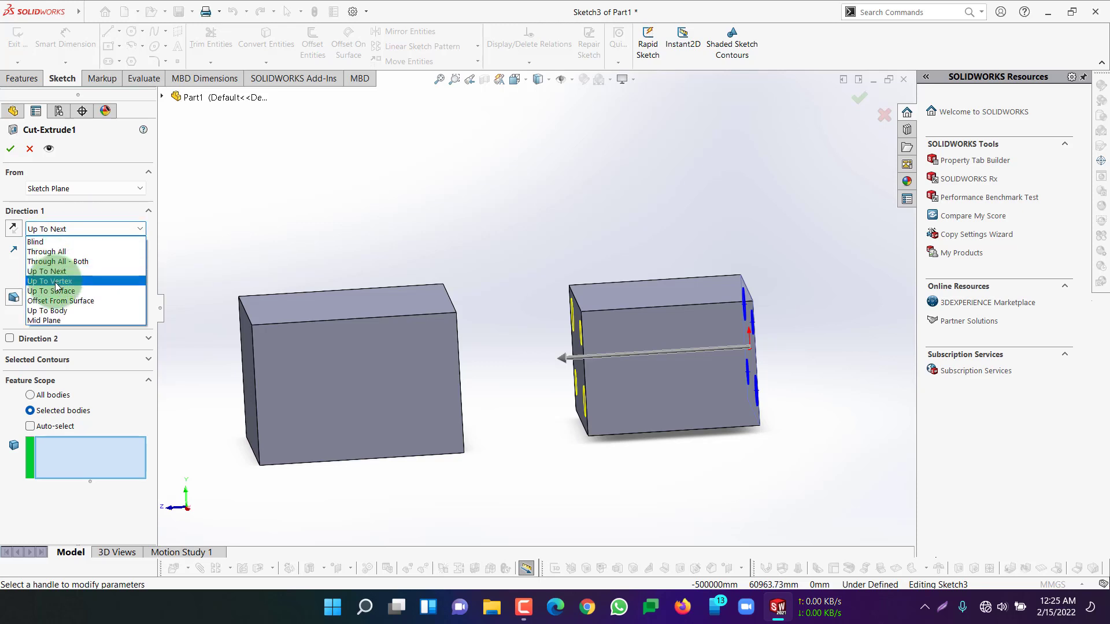
click(55, 282)
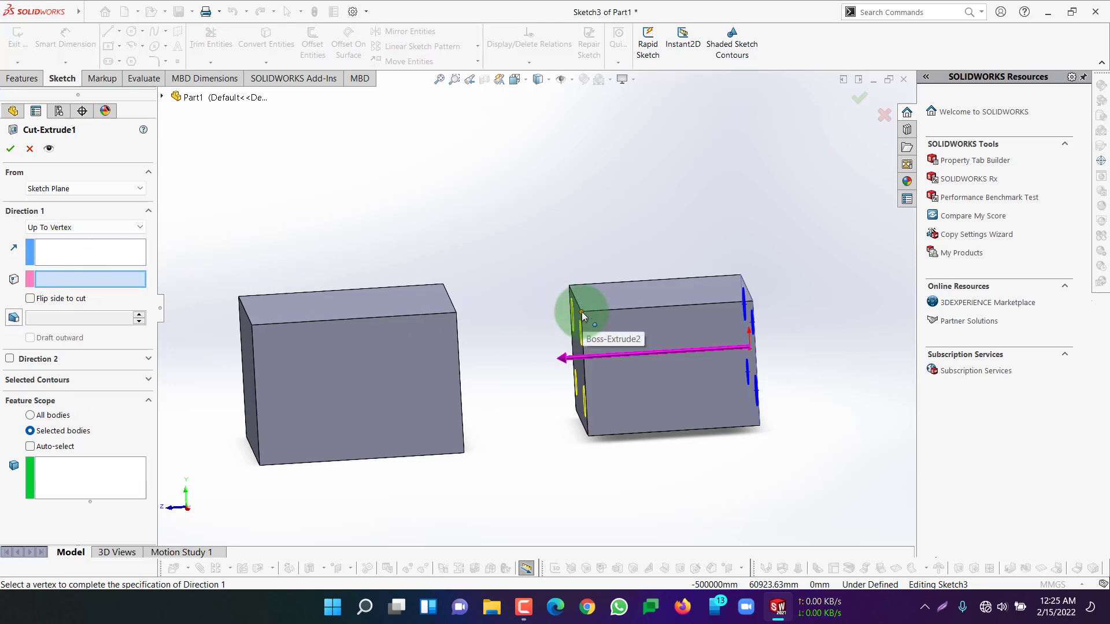
click(352, 317)
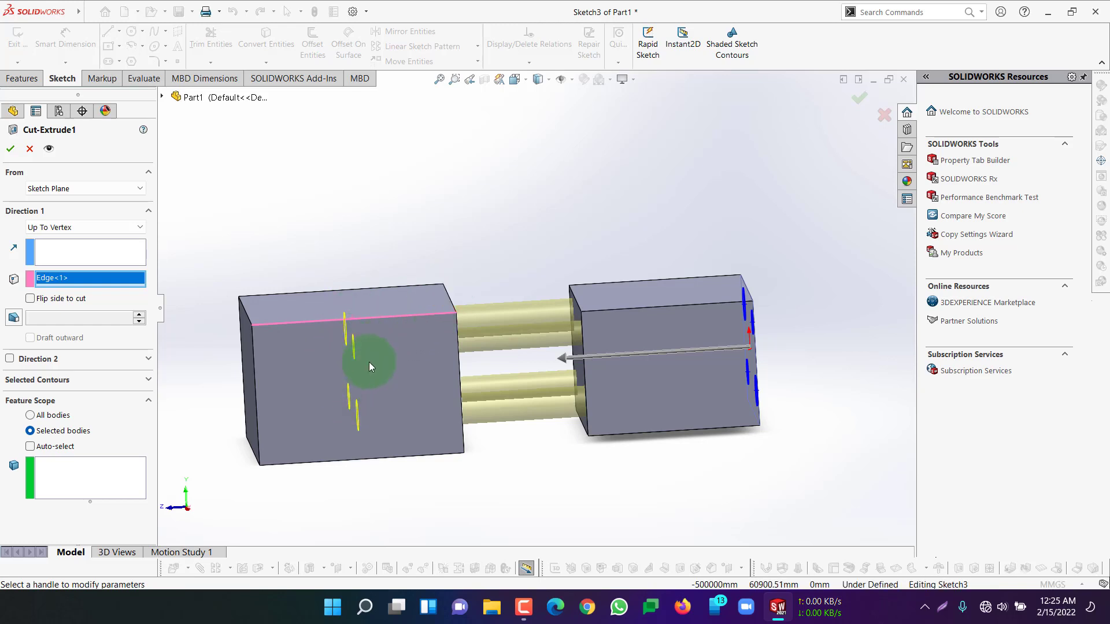
right_click(81, 280)
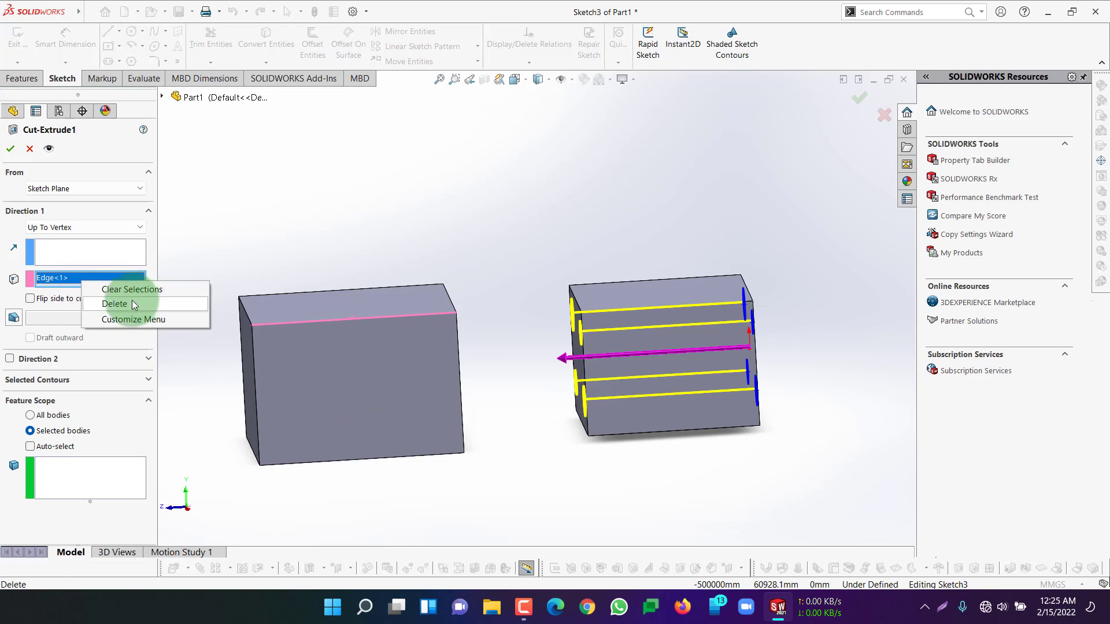
click(132, 303)
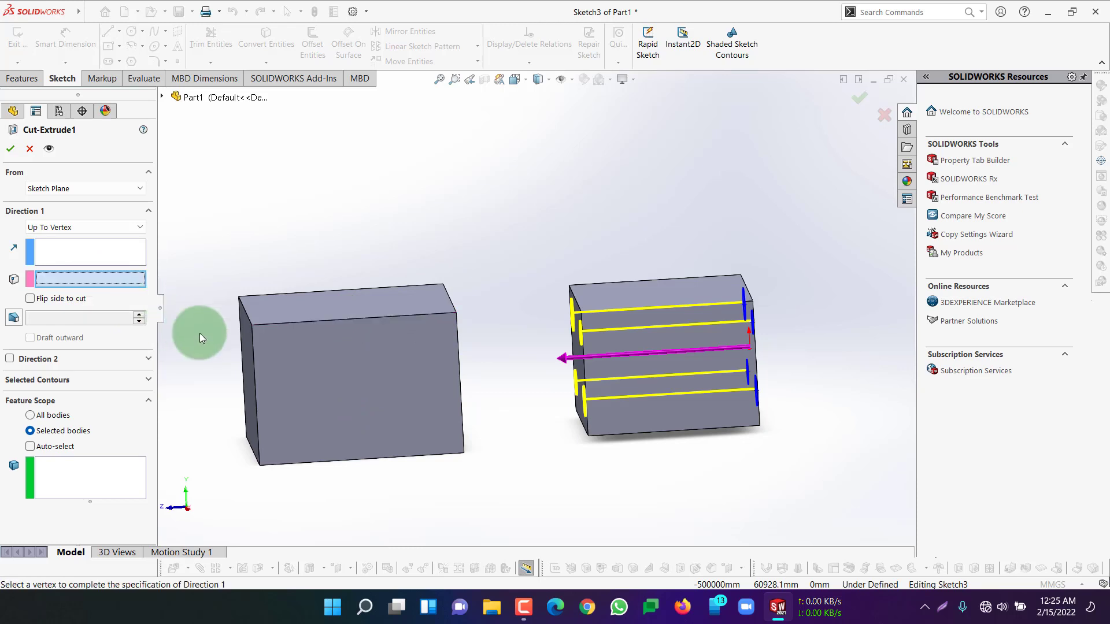
click(252, 325)
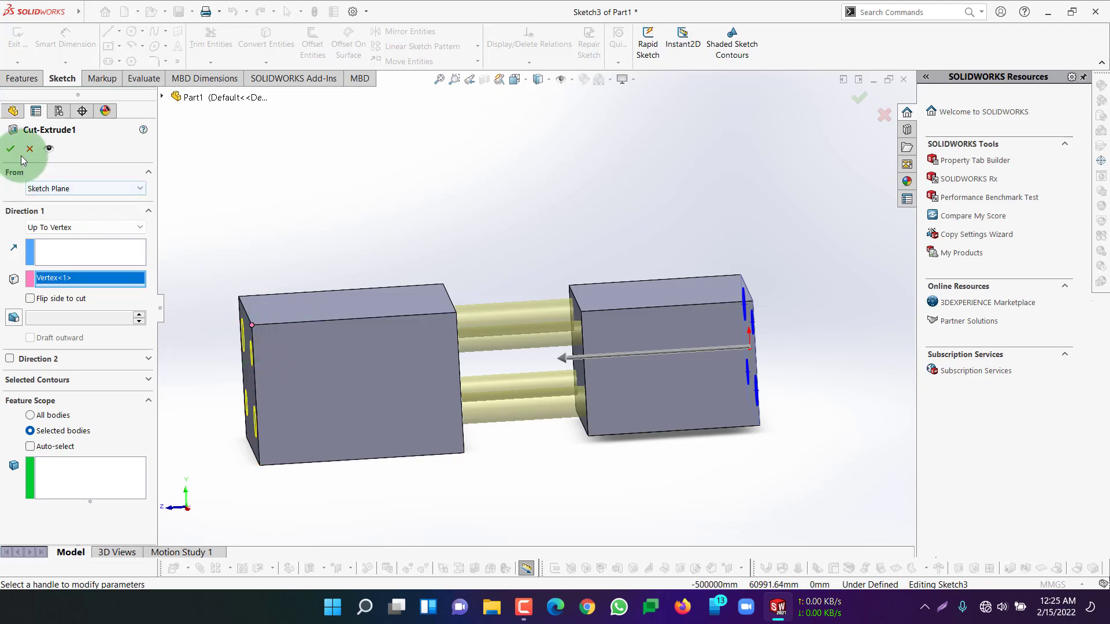
Set the cut's end condition to Up To Surface, ending at the larger block's face that faces the smaller block
click(65, 228)
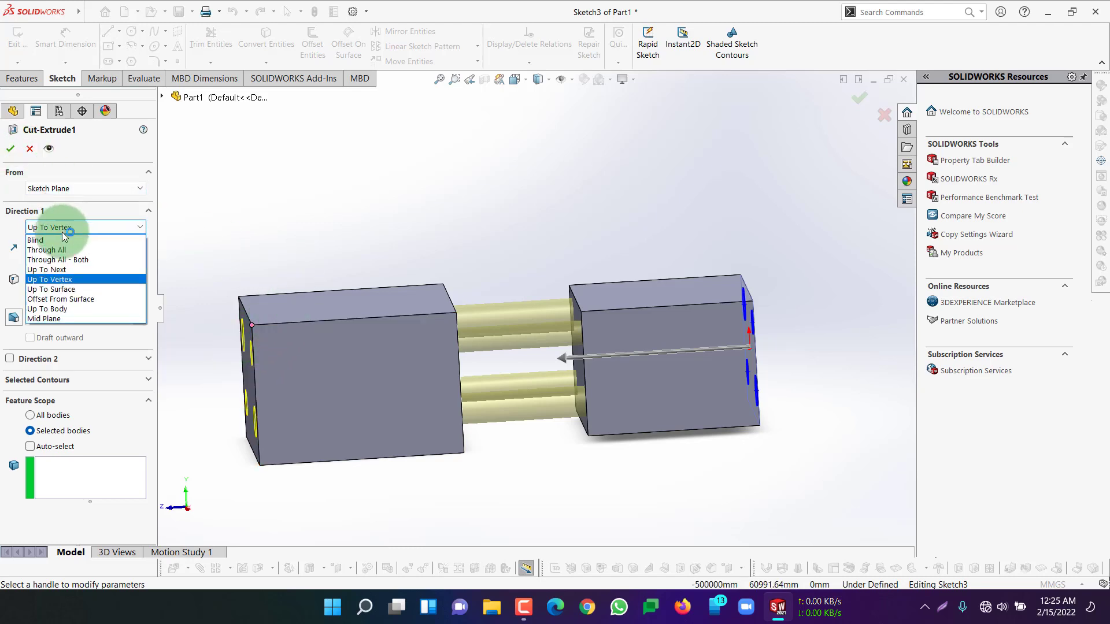
click(68, 289)
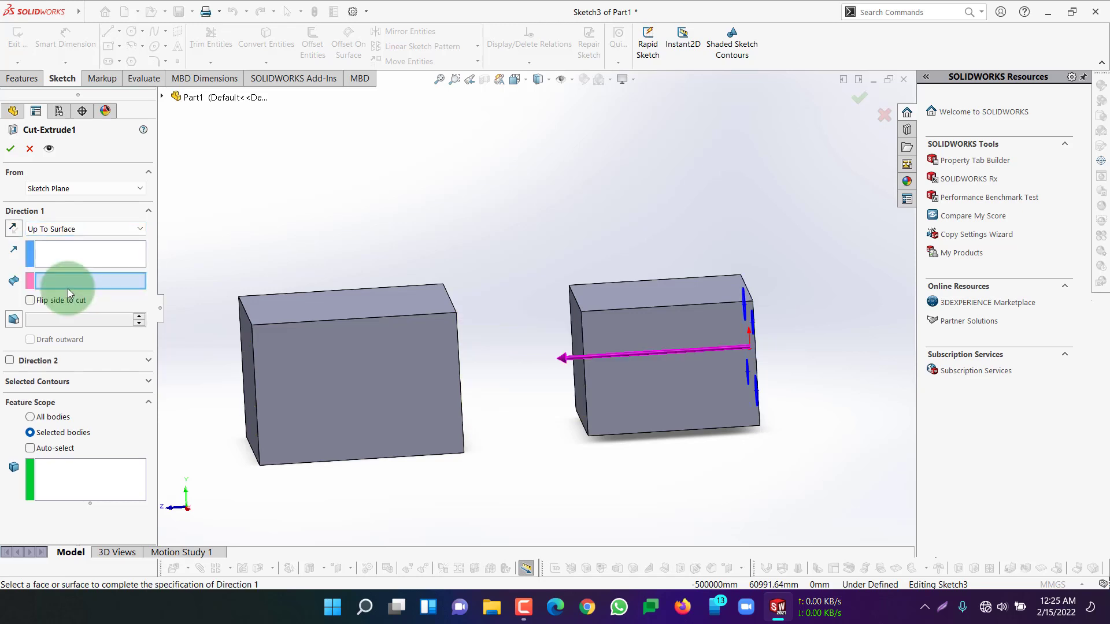
middle_drag(528, 262, 508, 284)
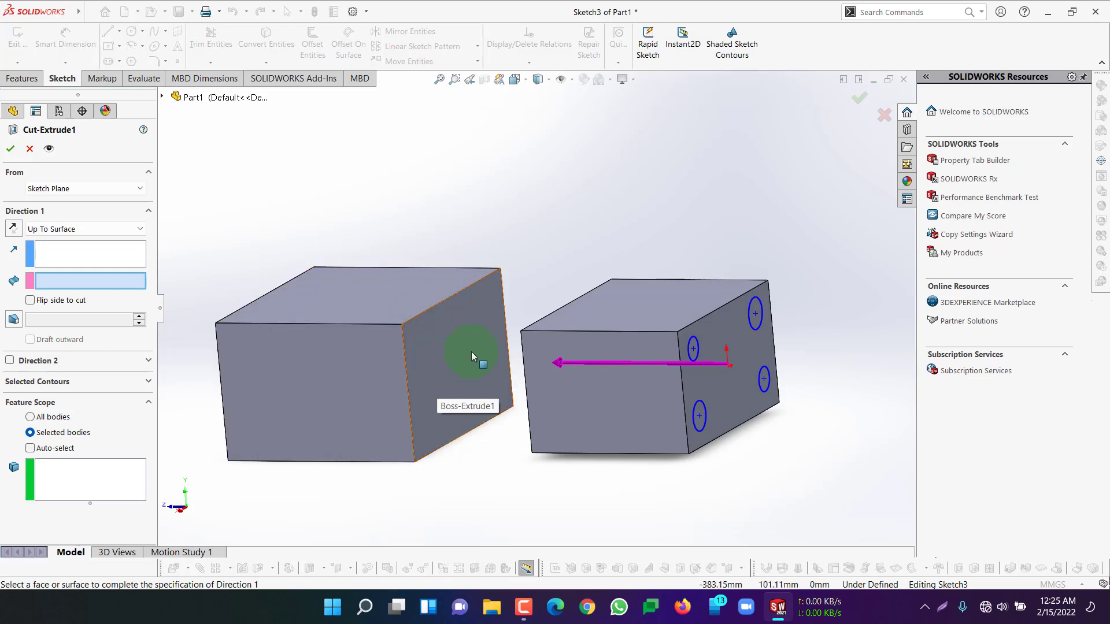
click(444, 338)
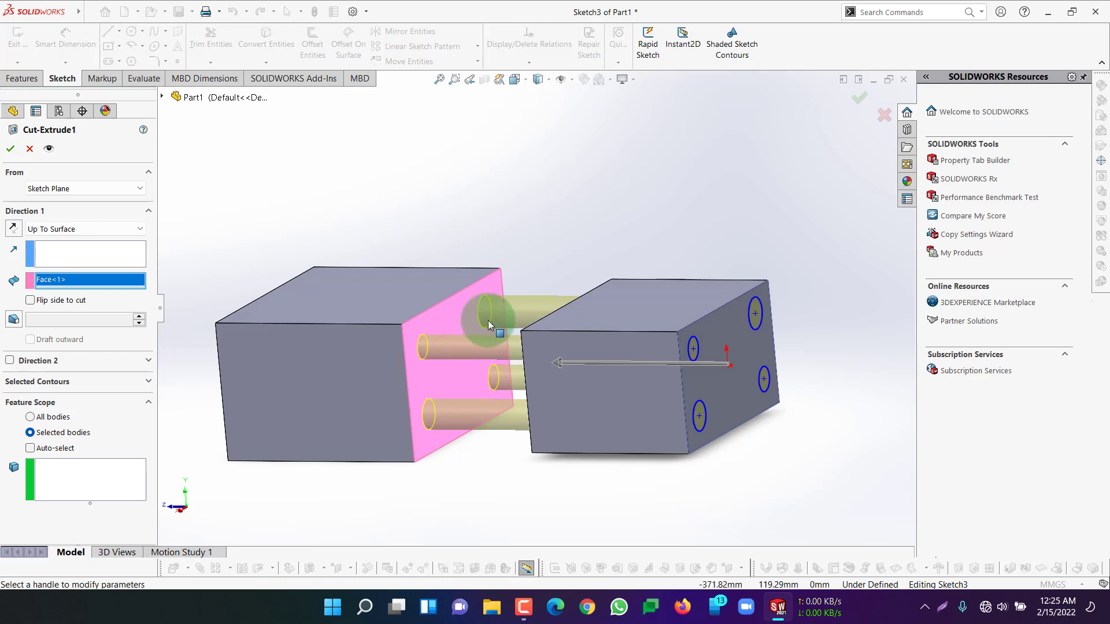
middle_drag(563, 235, 578, 228)
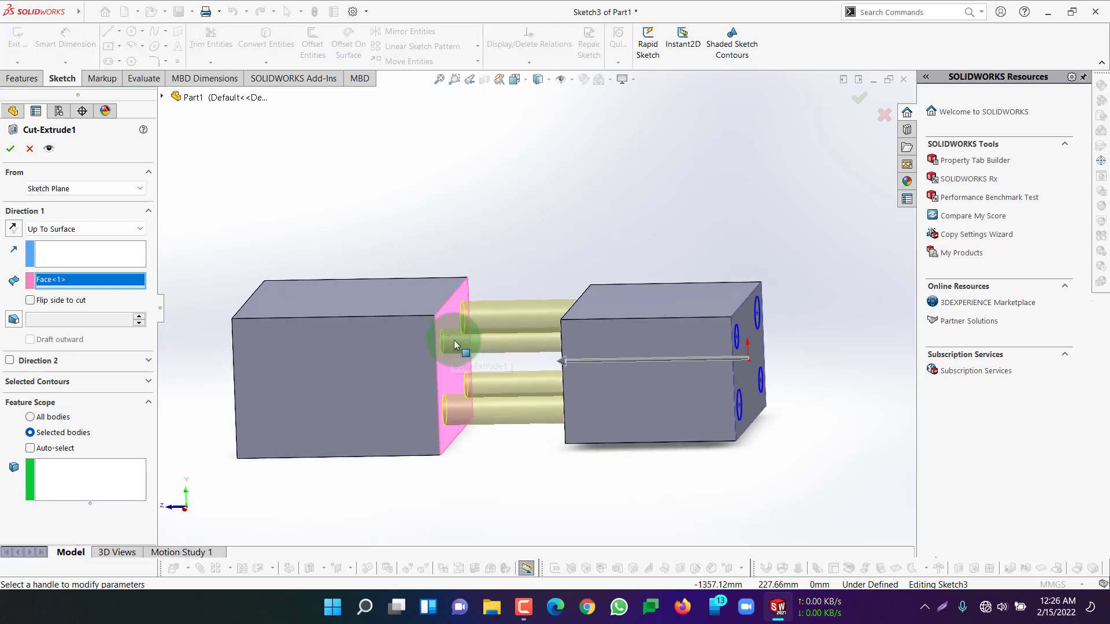
Try the larger block's far end face as the cut's end surface instead, and remove that selection
right_click(96, 280)
click(167, 288)
middle_drag(196, 289, 438, 416)
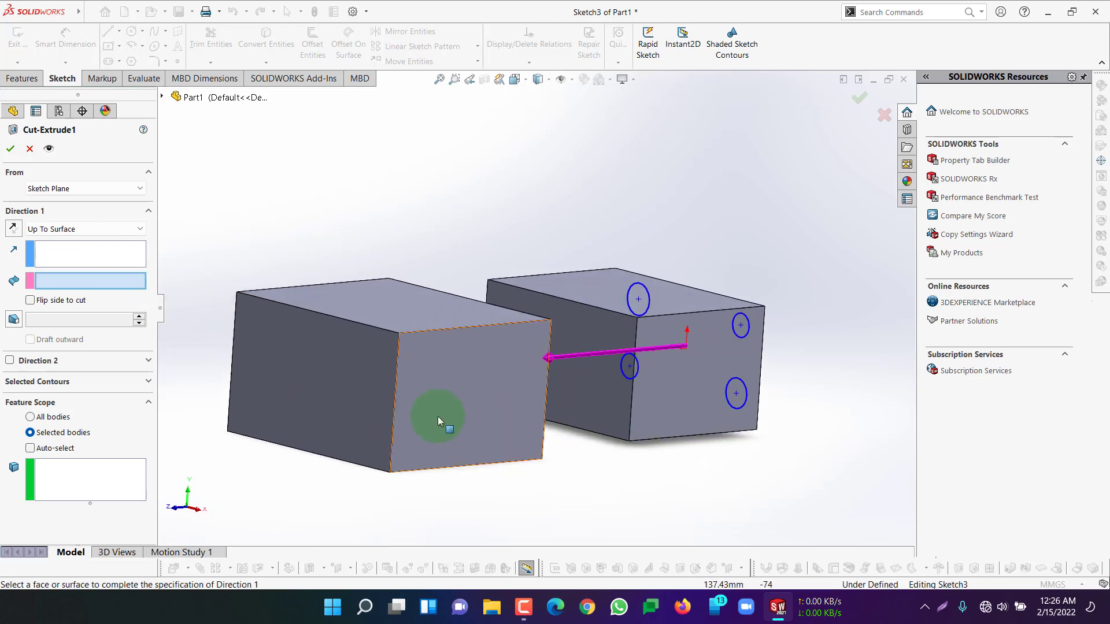
click(336, 394)
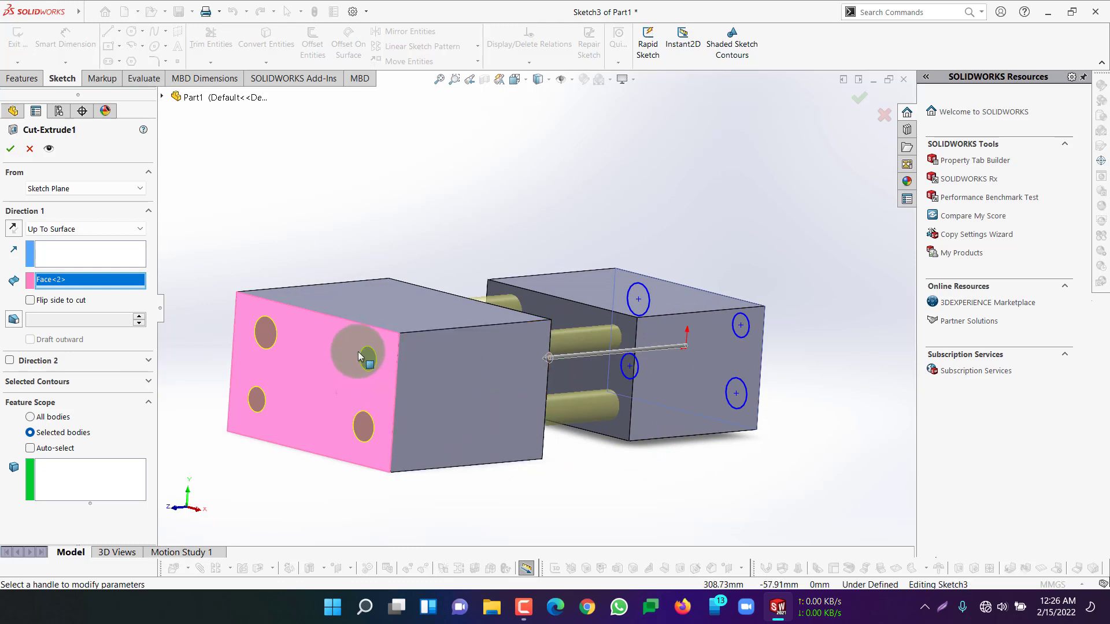
right_click(78, 282)
click(126, 307)
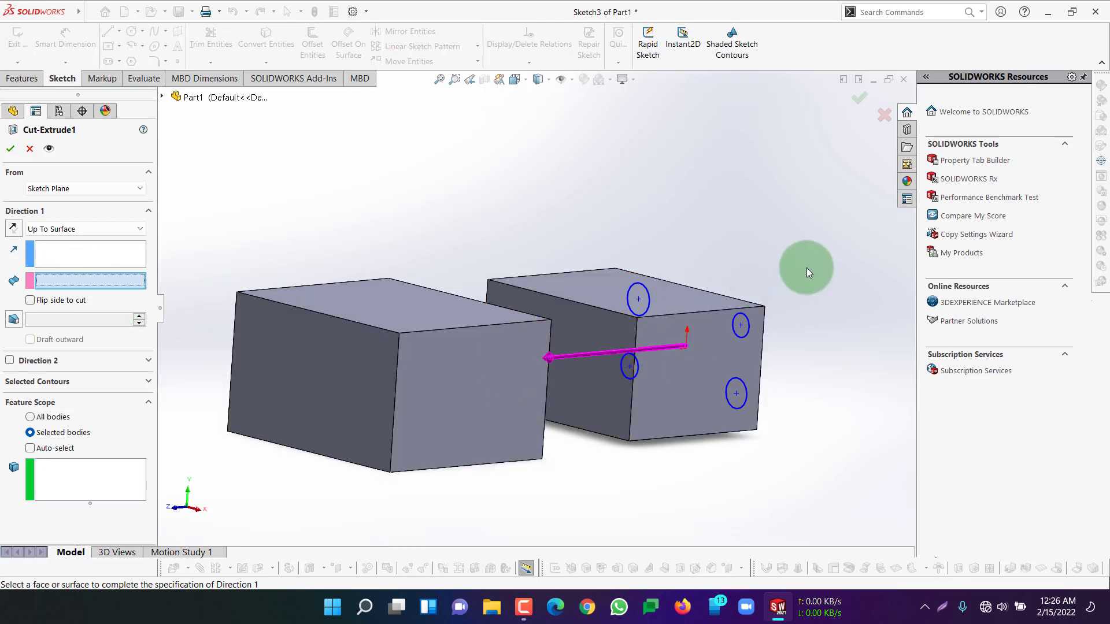
Try the larger block's long side face and its facing end face as the cut's end surface, and clear the selection
middle_drag(806, 268, 706, 265)
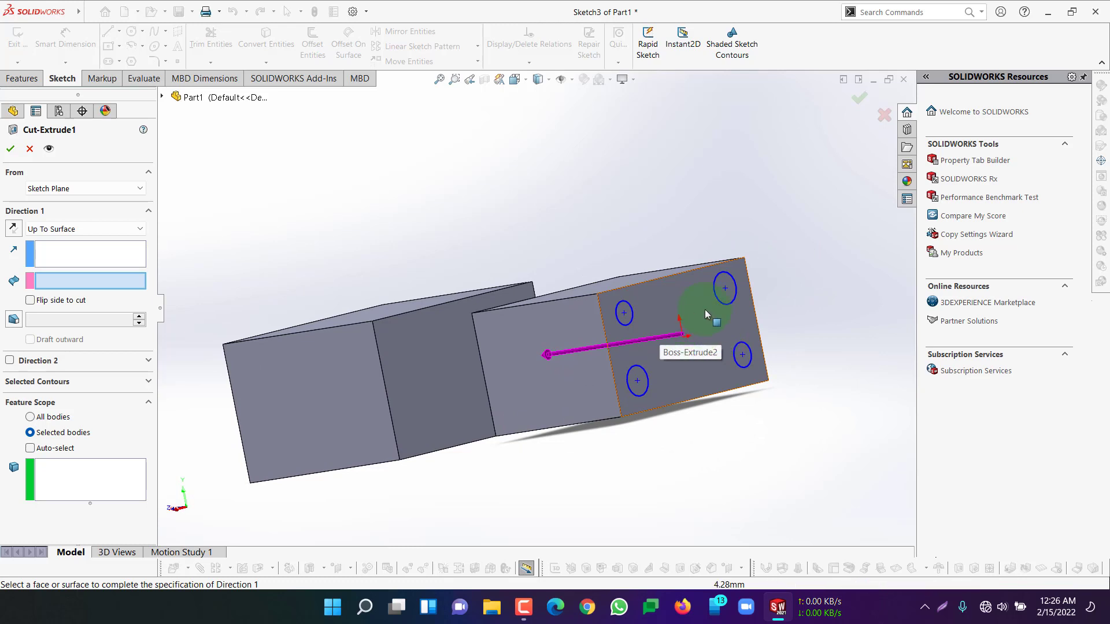
middle_drag(688, 317, 427, 341)
click(331, 369)
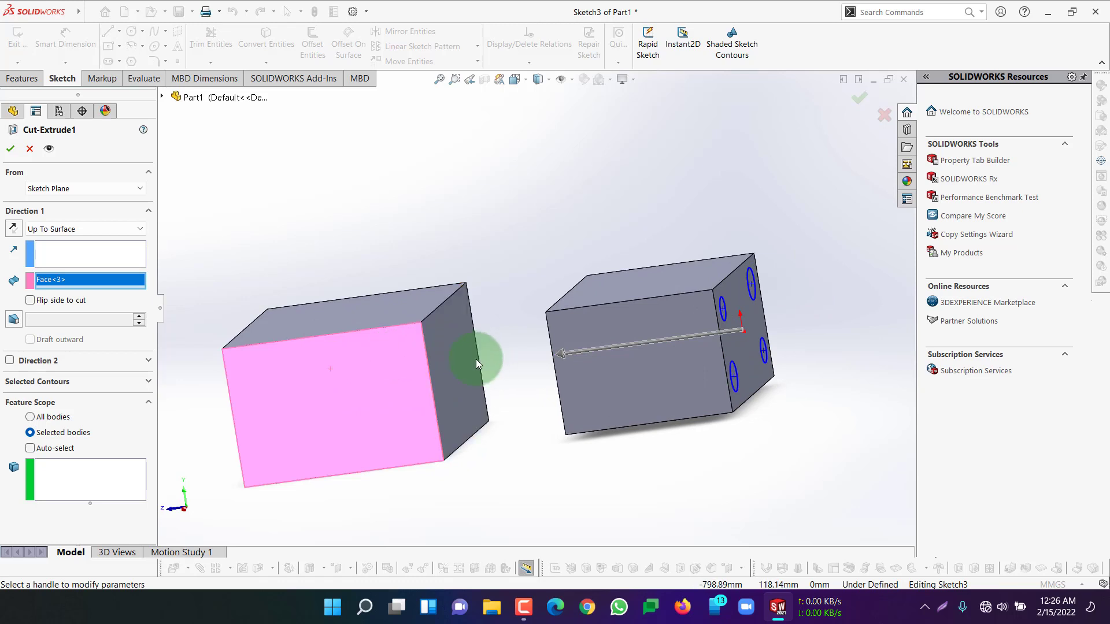
click(458, 359)
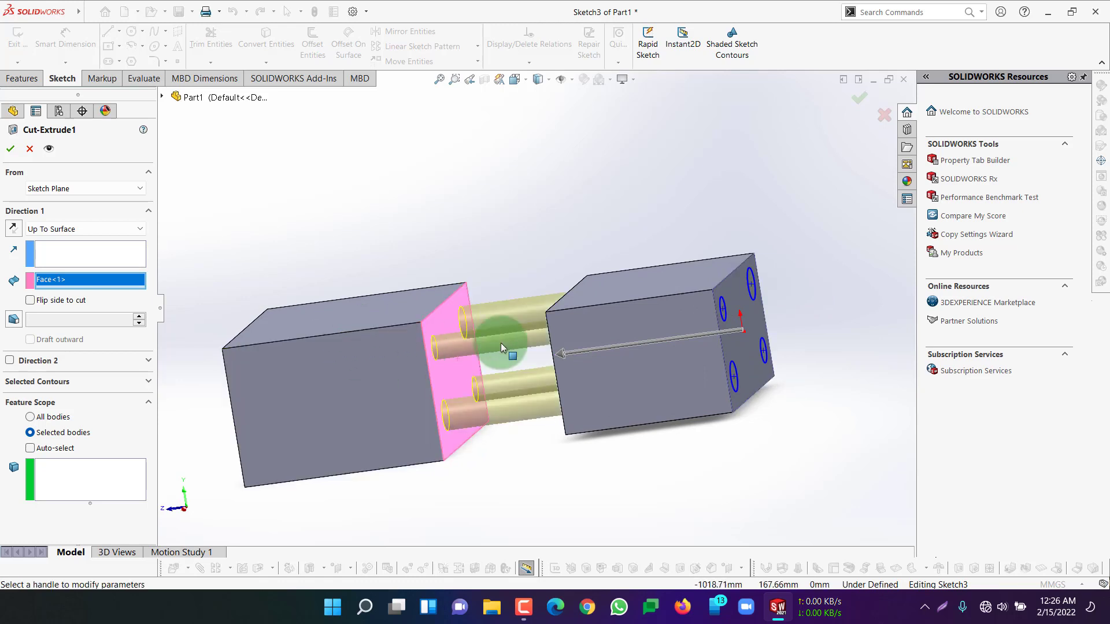
right_click(54, 281)
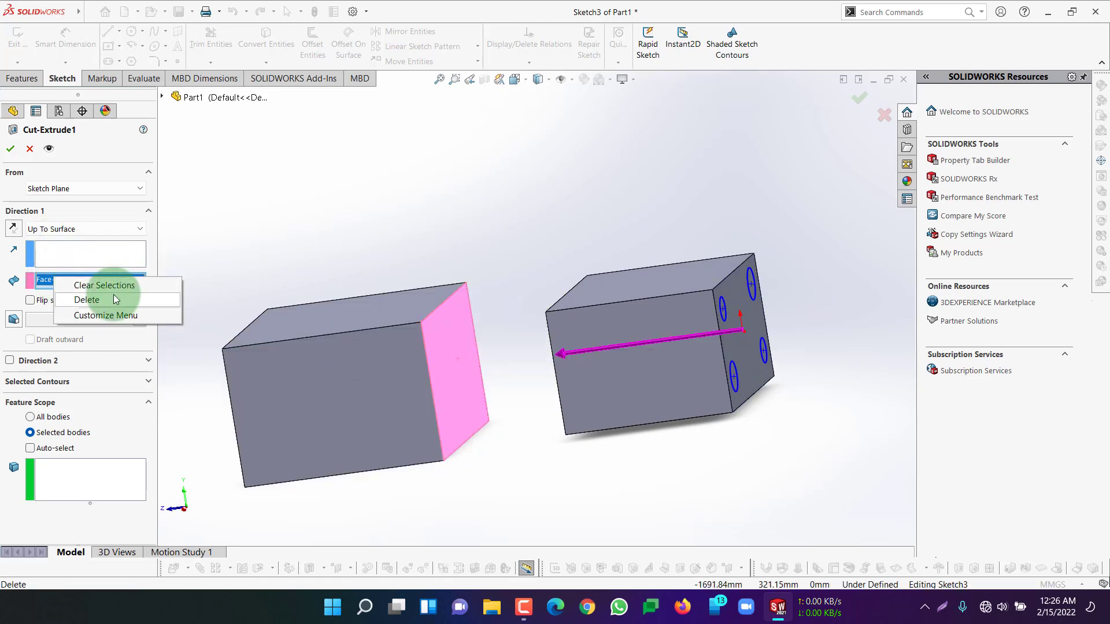
click(104, 286)
Set the cut's end condition to Offset From Surface, using the larger block's far end face as the reference
click(92, 228)
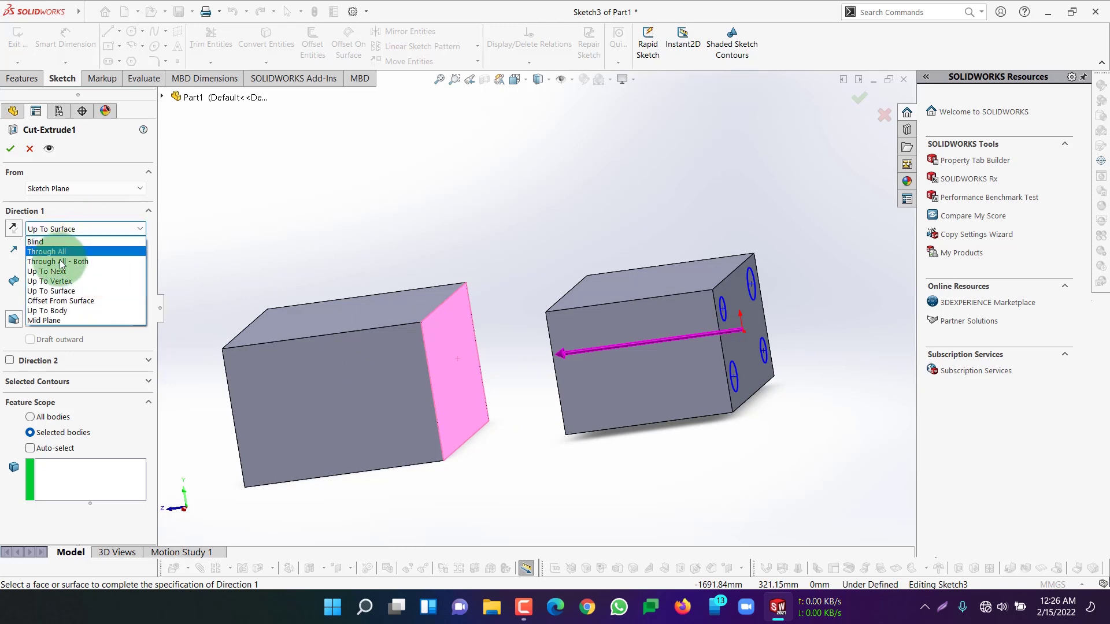
click(67, 301)
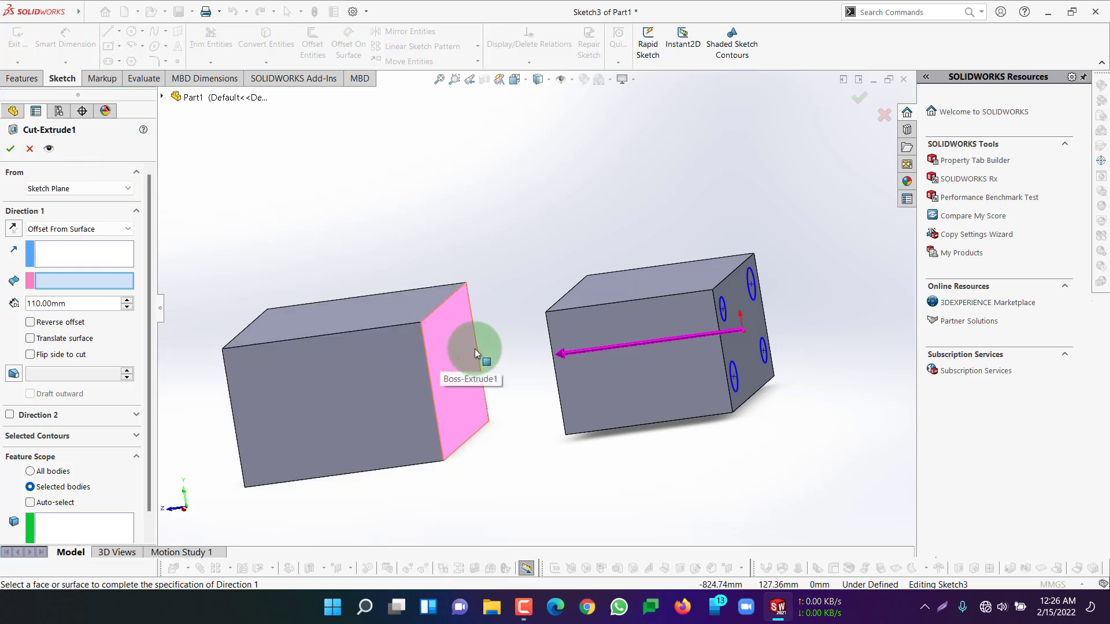
middle_drag(484, 222, 261, 365)
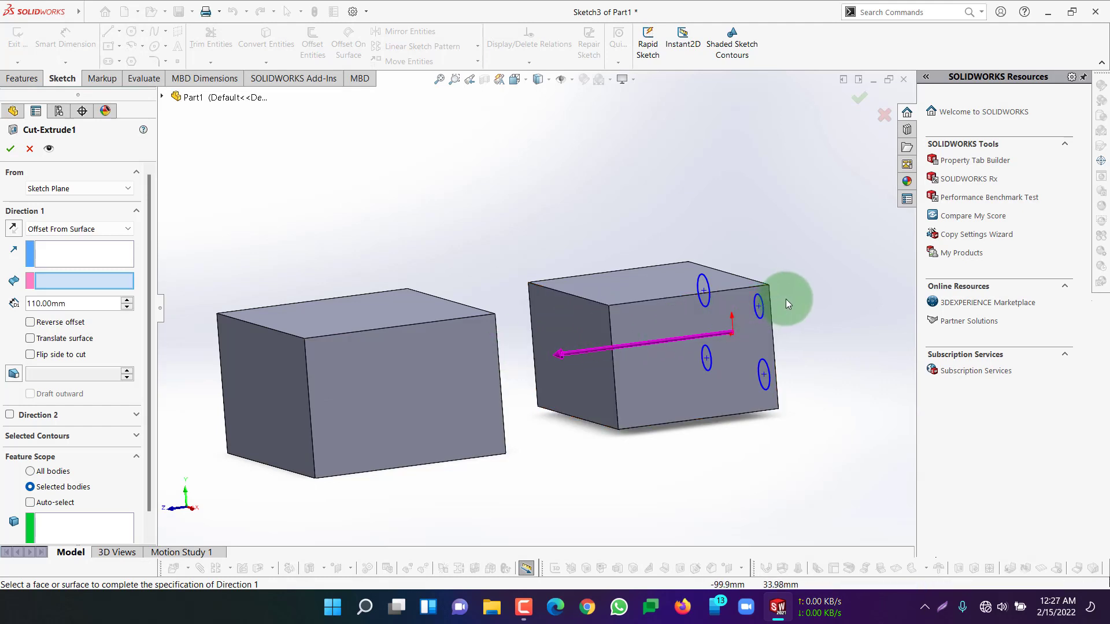
click(287, 387)
middle_drag(354, 243, 326, 247)
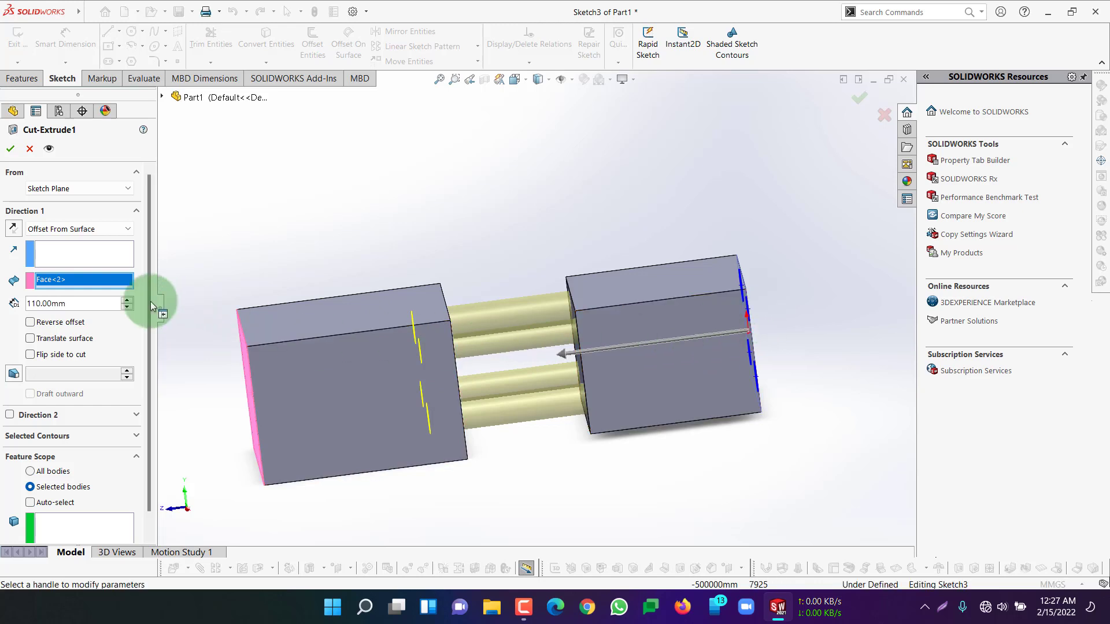
Try larger offset distances for the cut and set the offset from the far end face to 90 mm
click(129, 301)
click(130, 301)
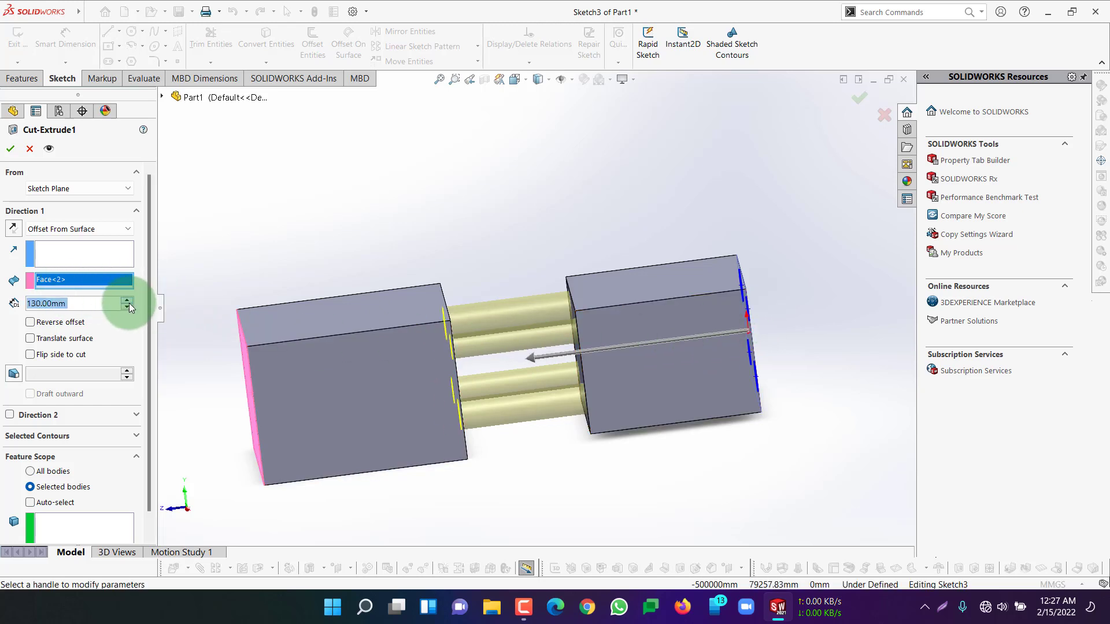
click(129, 301)
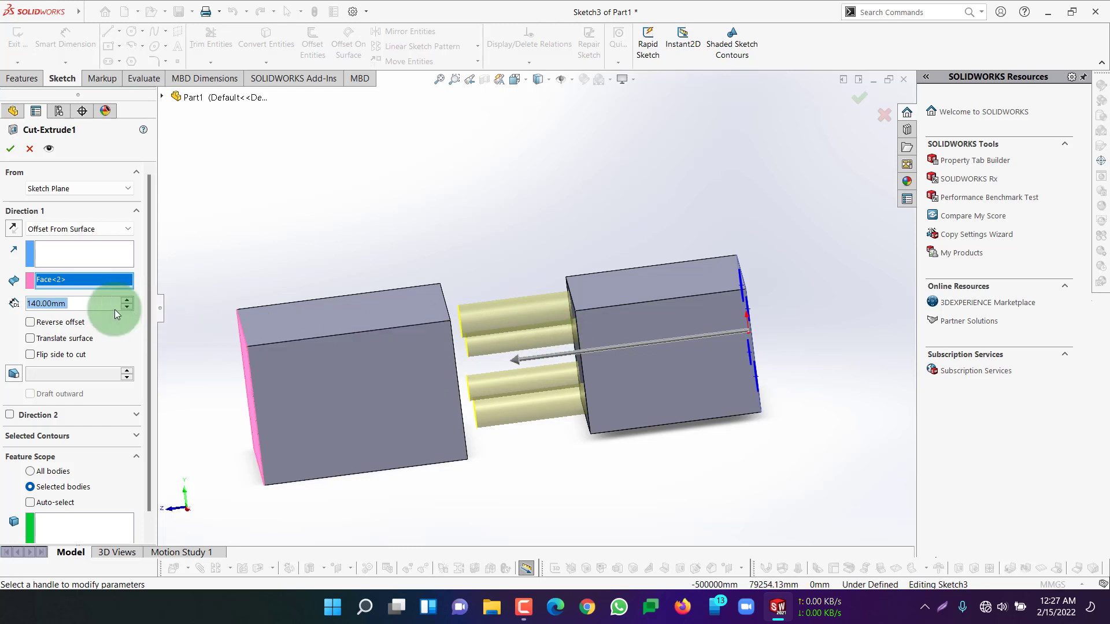
click(127, 307)
click(127, 306)
click(127, 306)
click(127, 307)
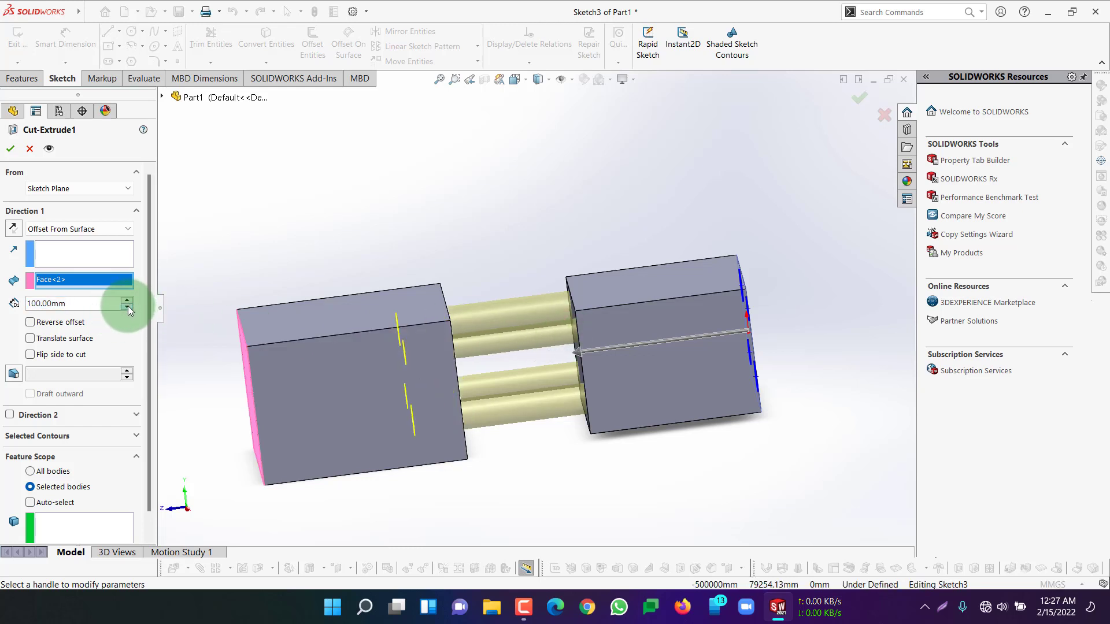
click(128, 306)
Try reversing the cut's offset beyond the larger block's far end face, and restore the original offset direction
middle_drag(264, 367, 322, 354)
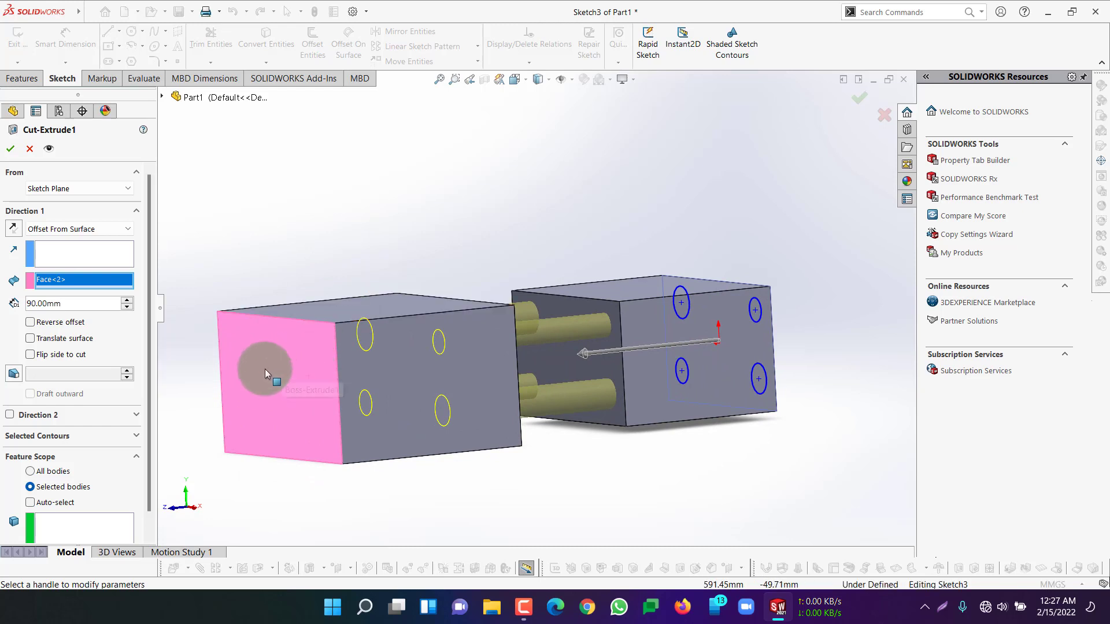
middle_drag(469, 222, 363, 346)
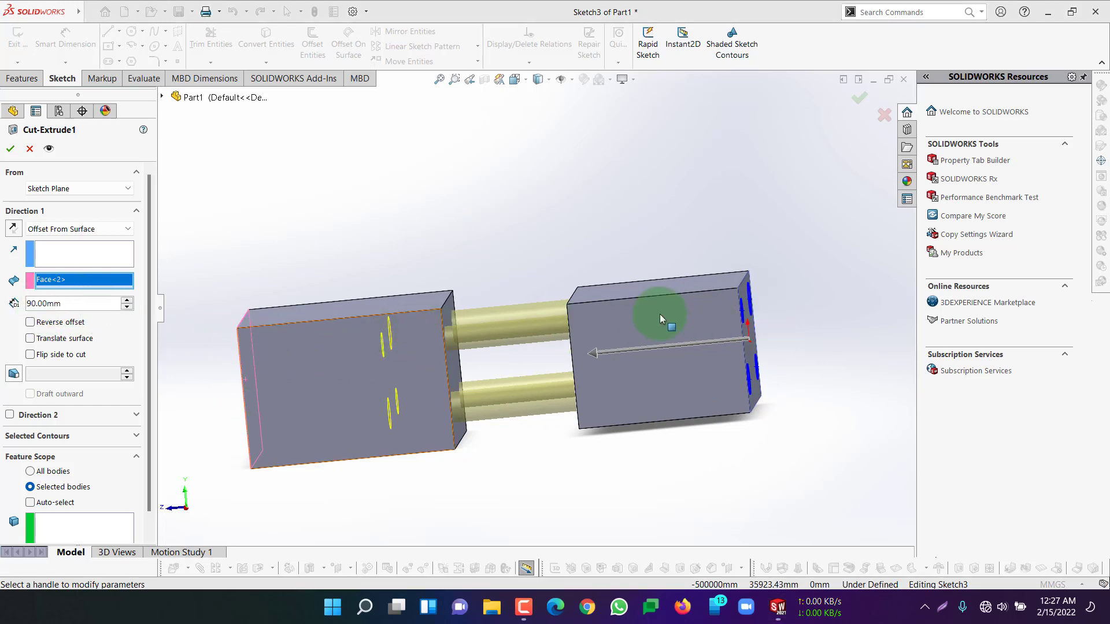
click(29, 322)
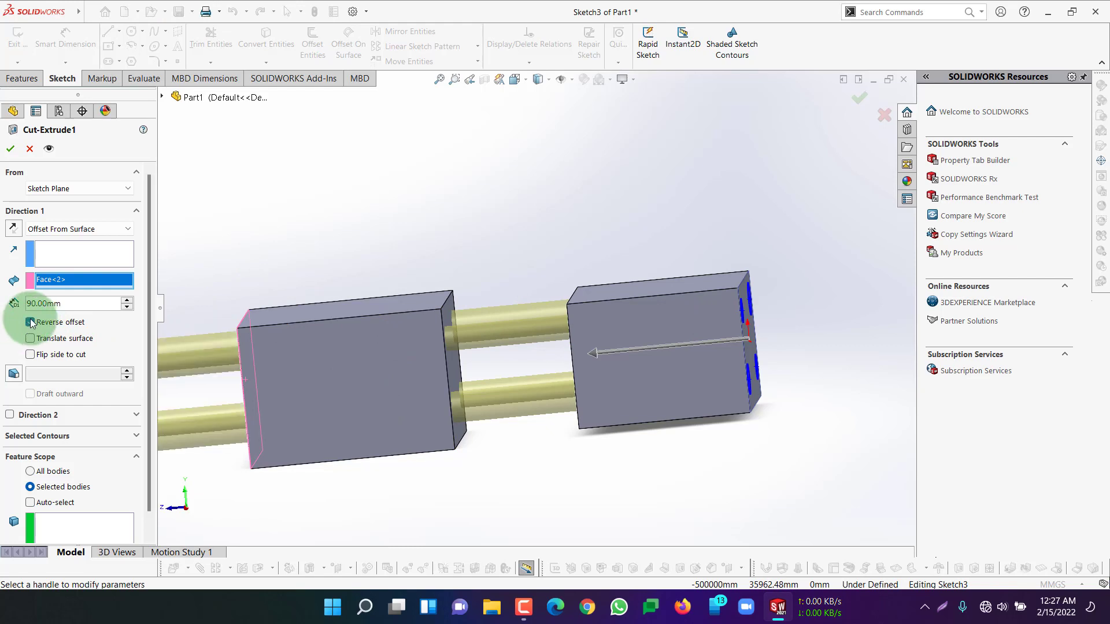
click(30, 322)
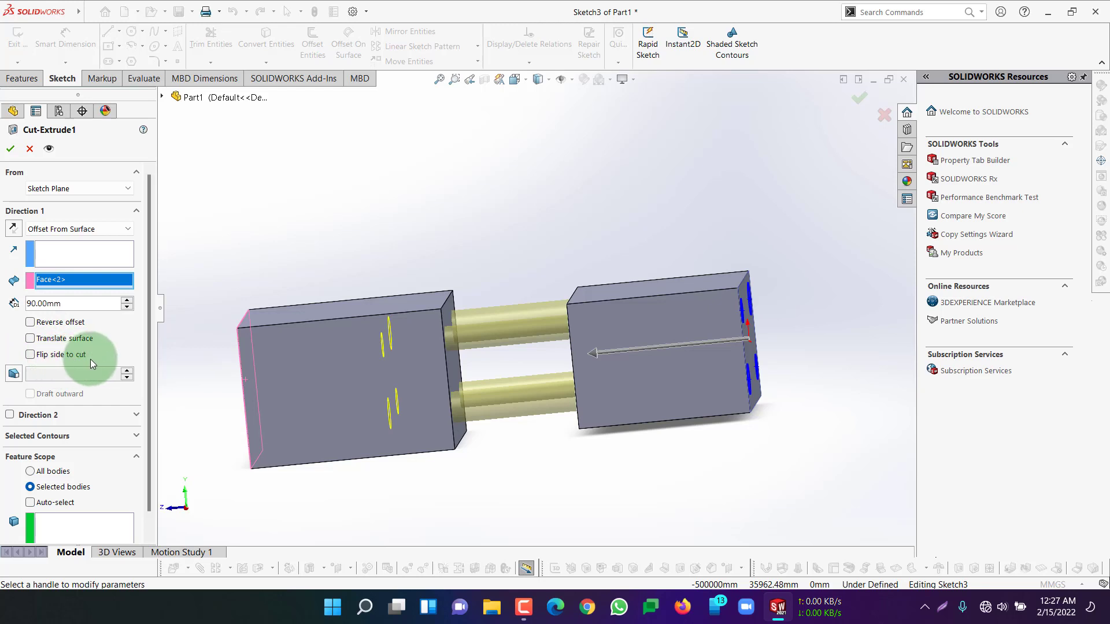
Try flipping the side to cut for the offset cut, and restore the original side
click(30, 355)
click(30, 355)
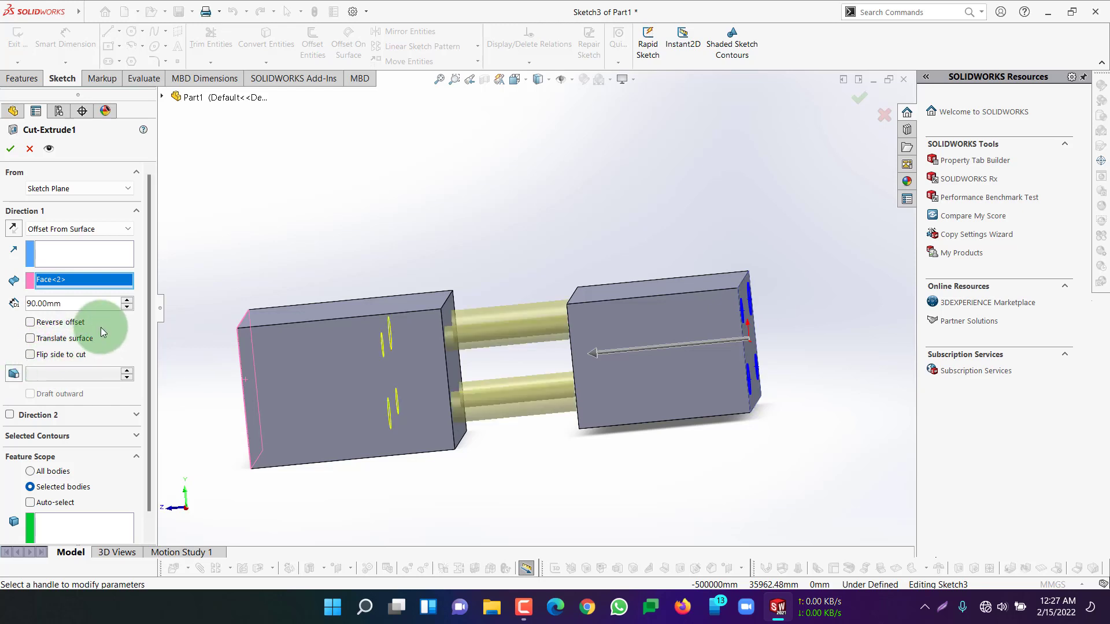
middle_drag(279, 248, 291, 252)
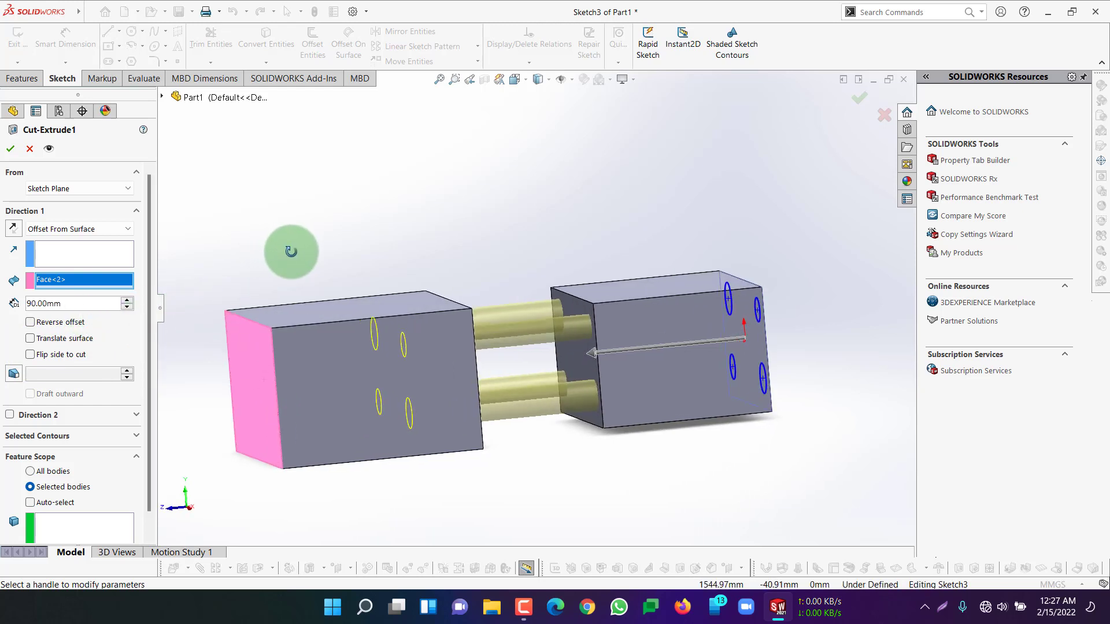
Try the Up To Body end condition for the cut, using the larger block as the end body
click(69, 229)
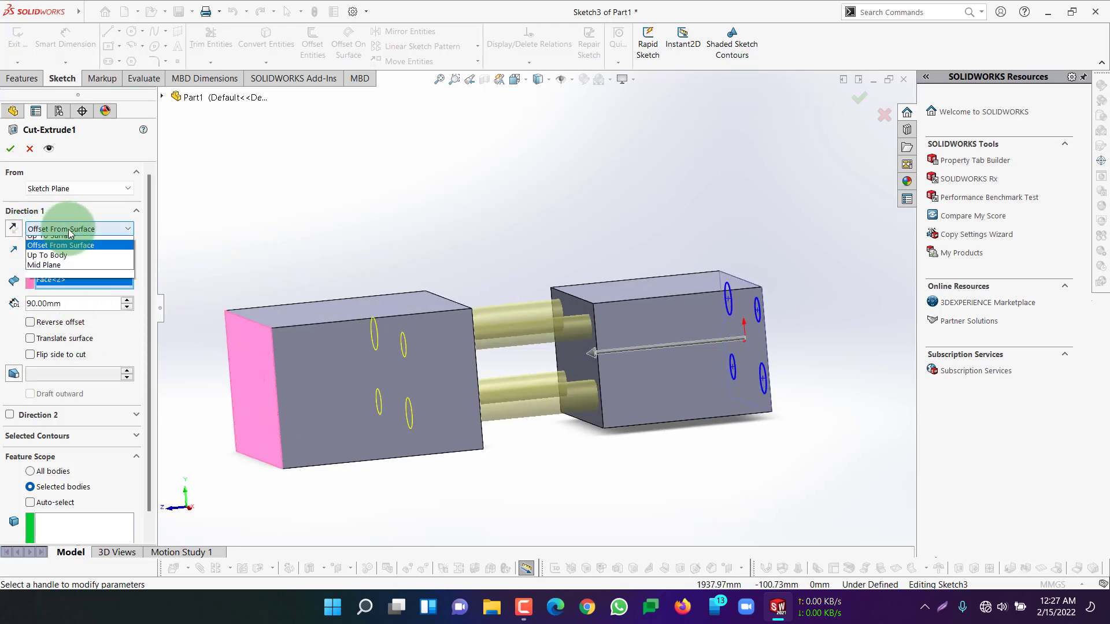
click(60, 312)
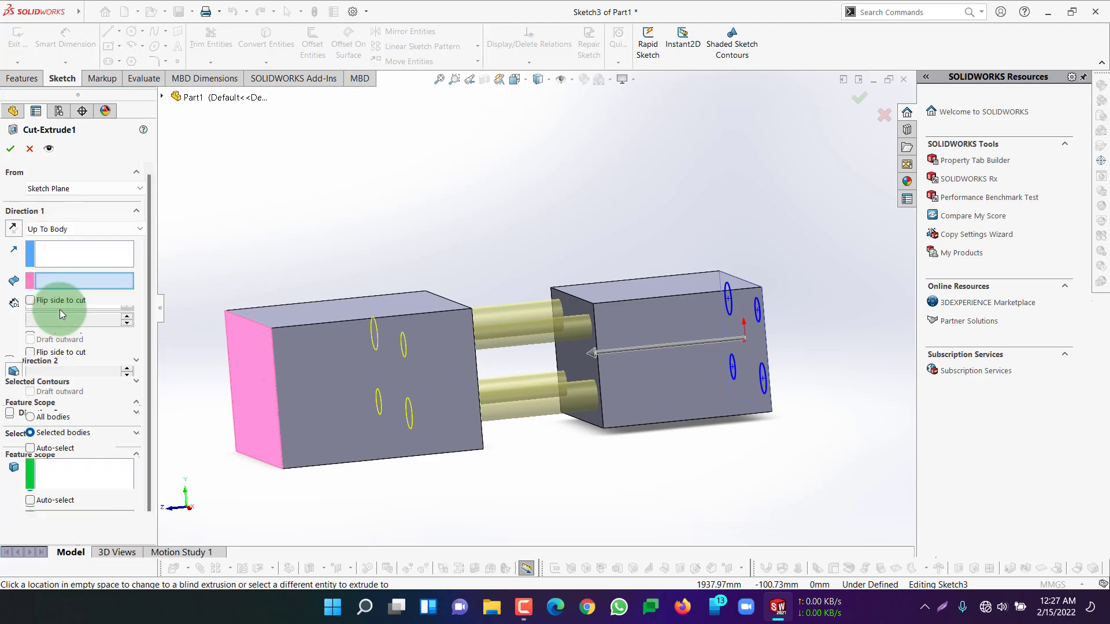
middle_drag(408, 212, 365, 230)
click(315, 400)
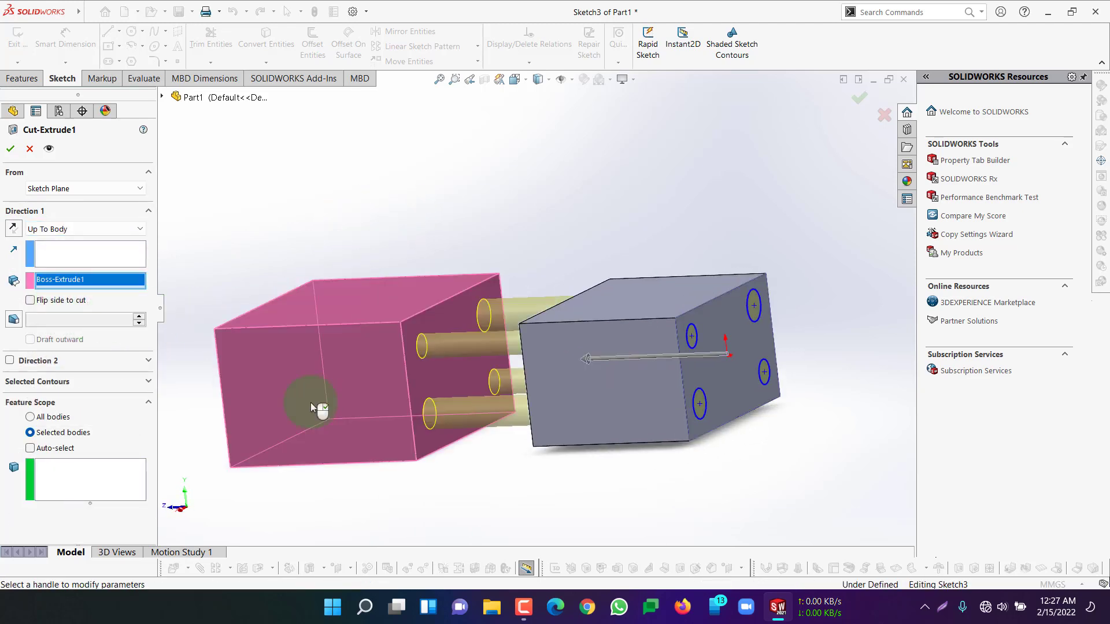
middle_drag(582, 196, 468, 348)
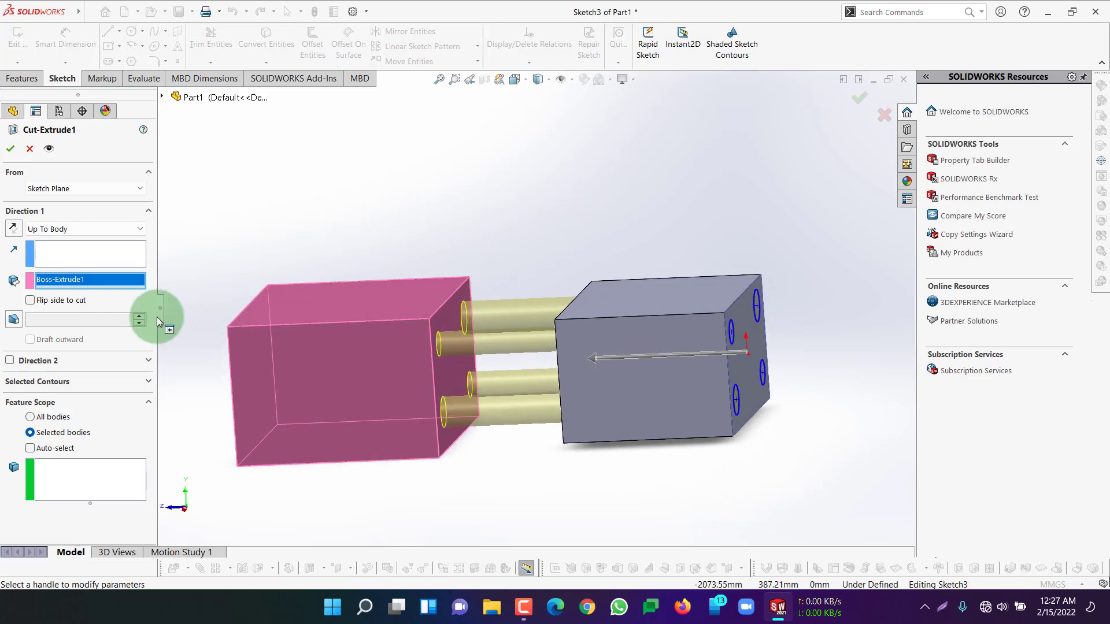
Try the larger block's upper long side edge as the direction reference of the cut
click(79, 256)
click(321, 346)
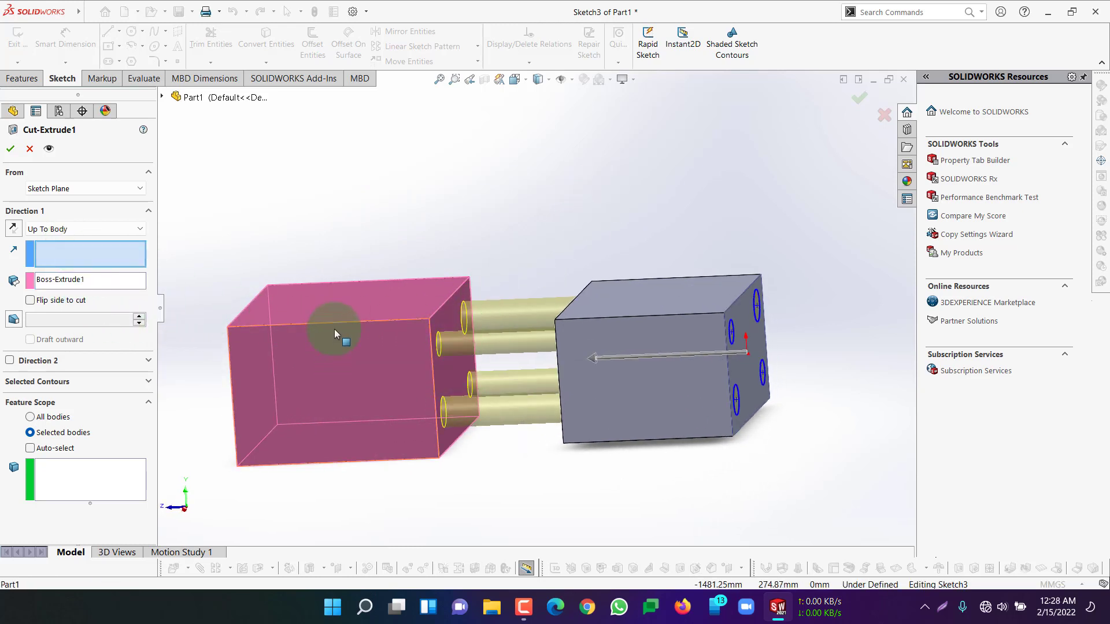
click(341, 322)
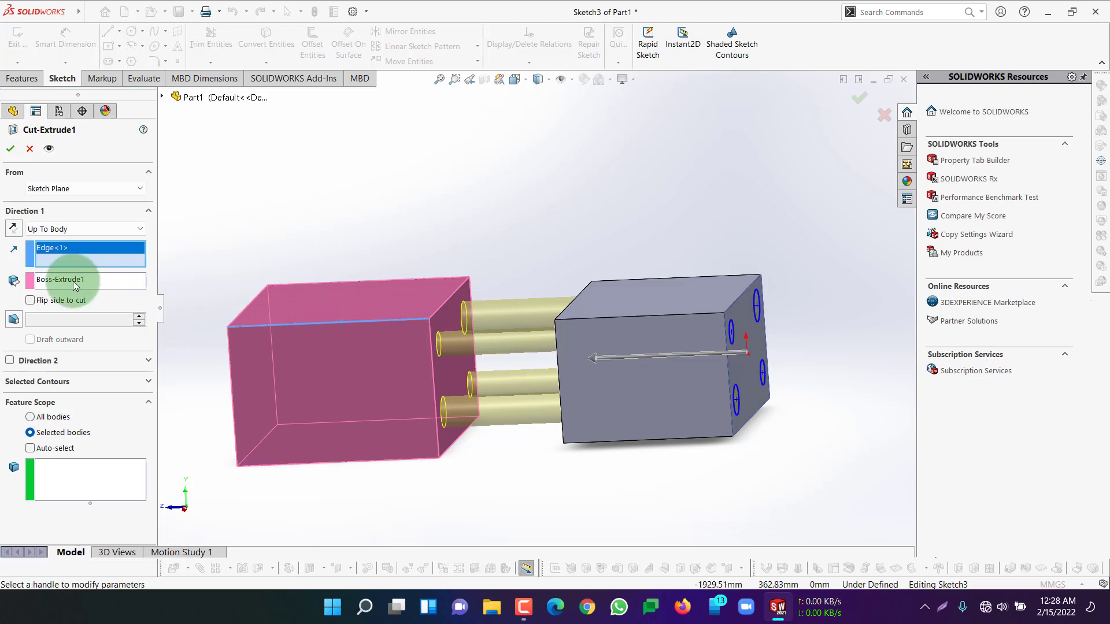
Try the Mid Plane end condition with a total depth of 301 mm, and cancel the edits to the cut
click(66, 229)
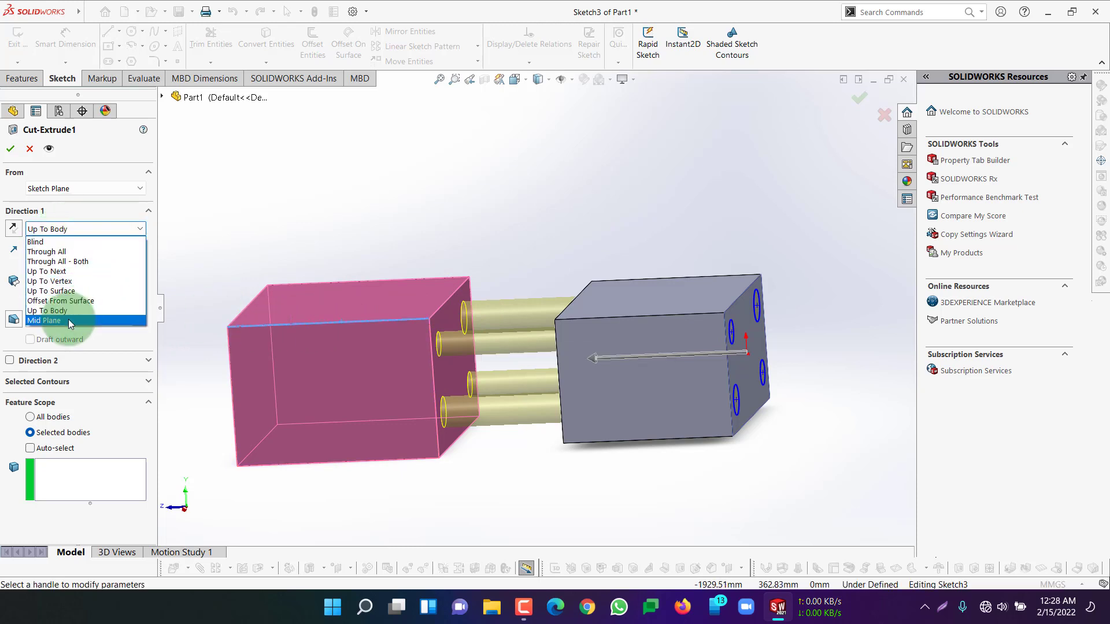
click(69, 319)
mouse_move(537, 286)
middle_down()
mouse_move(562, 269)
mouse_move(541, 282)
middle_up()
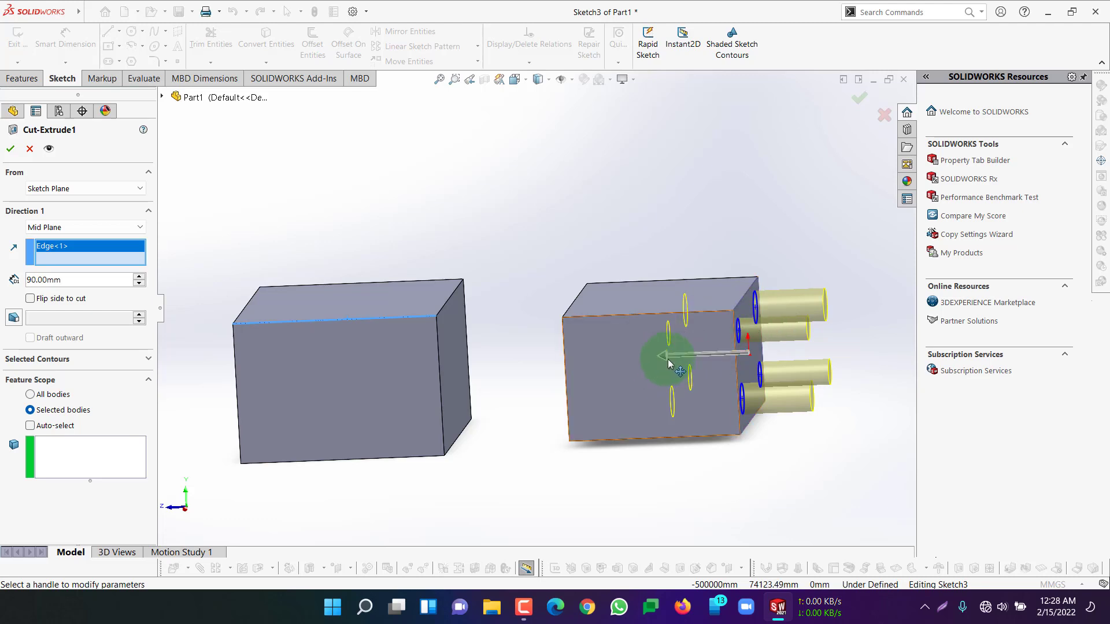
drag(651, 359, 530, 352)
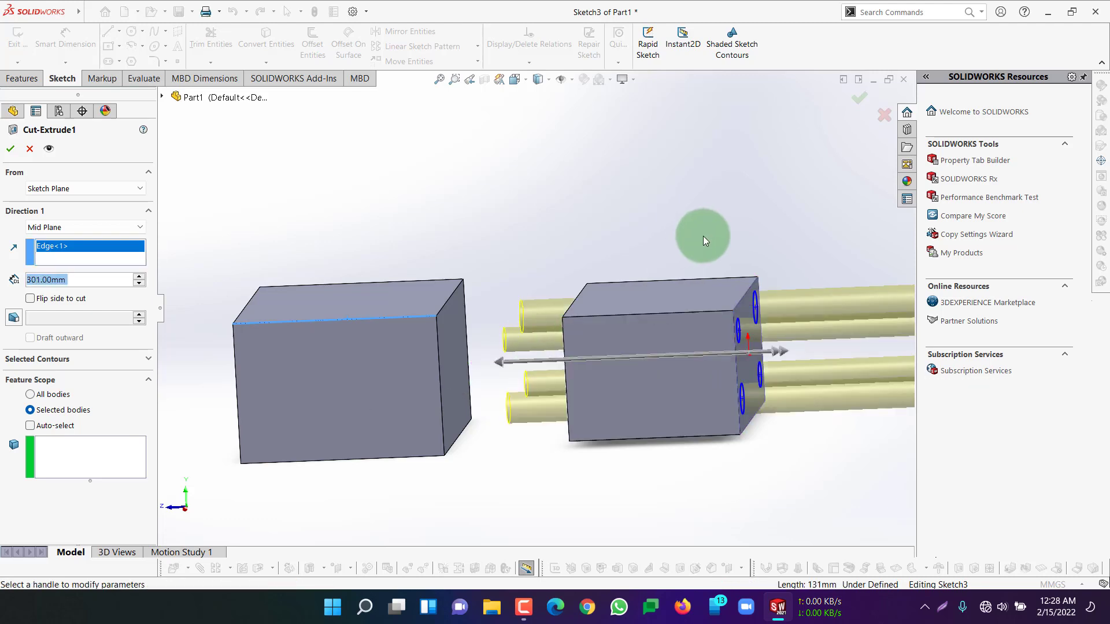
scroll(705, 236, up, 1)
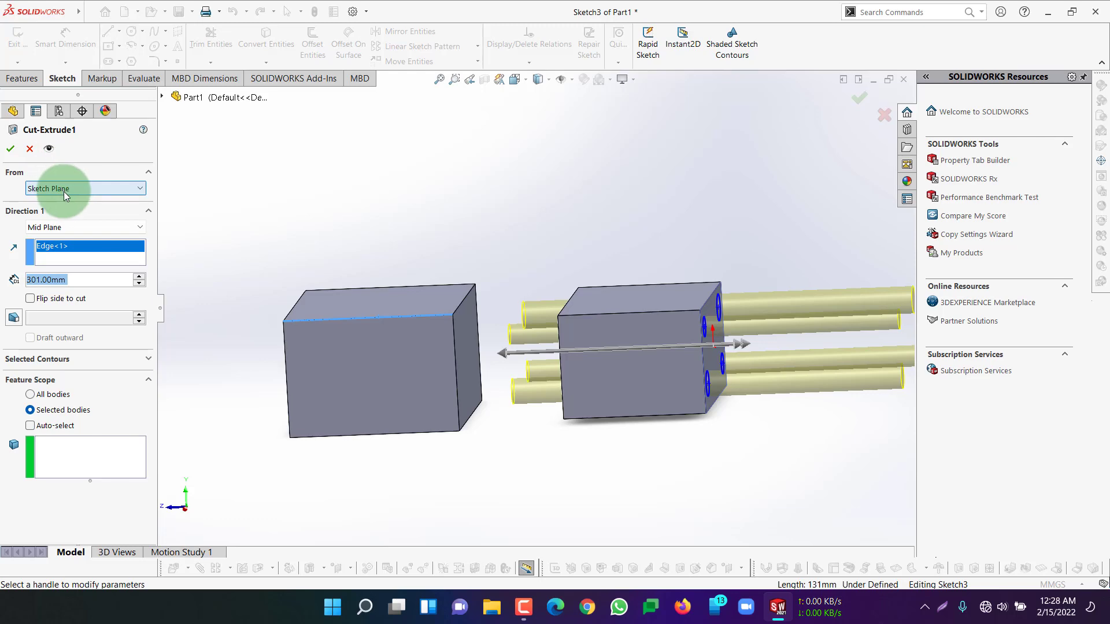
click(32, 150)
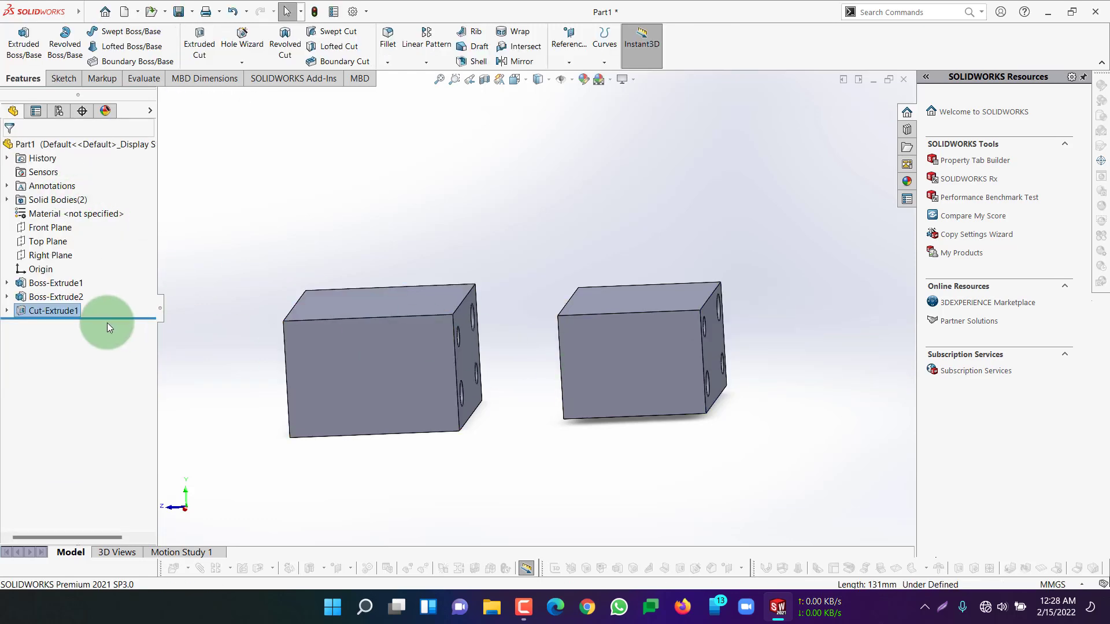
Delete the existing extruded cut and its leftover four-circle sketch from the part
right_click(48, 309)
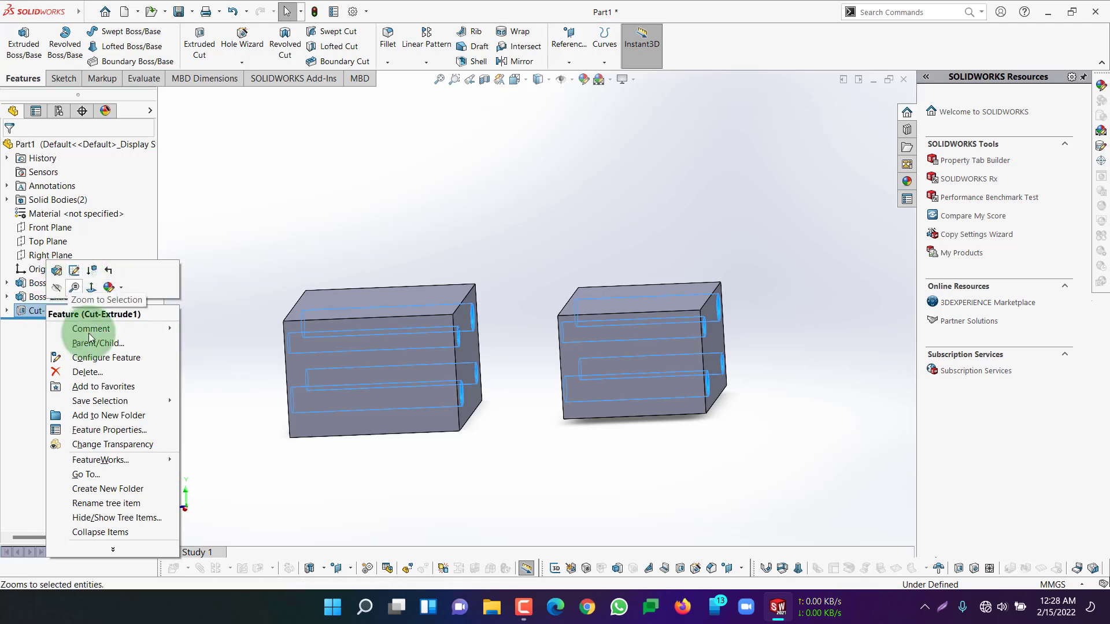
click(87, 371)
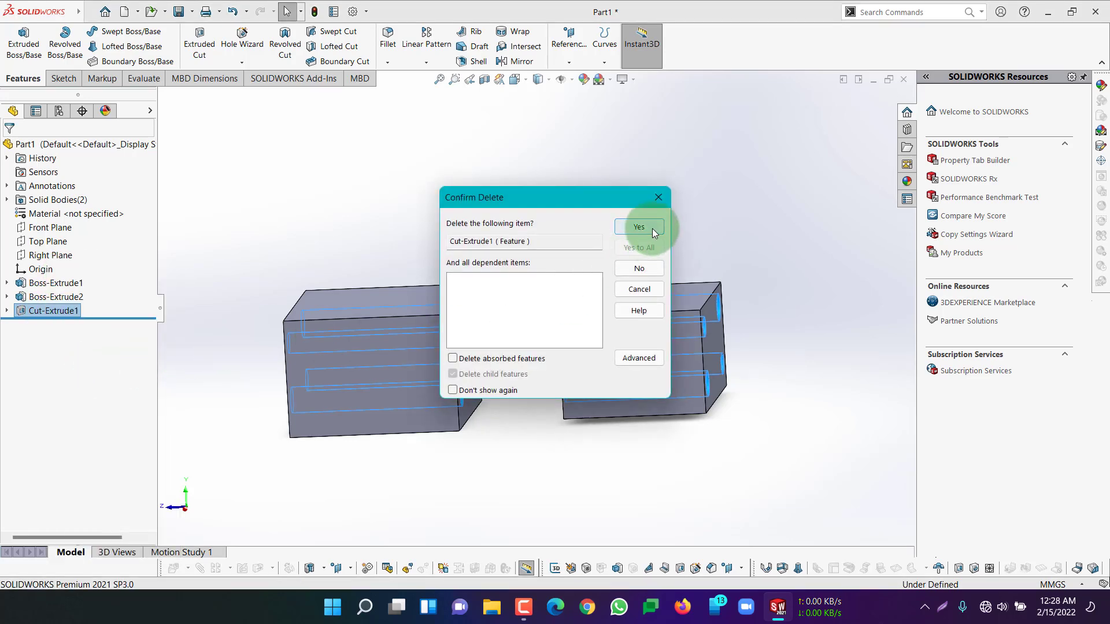
click(636, 227)
right_click(43, 311)
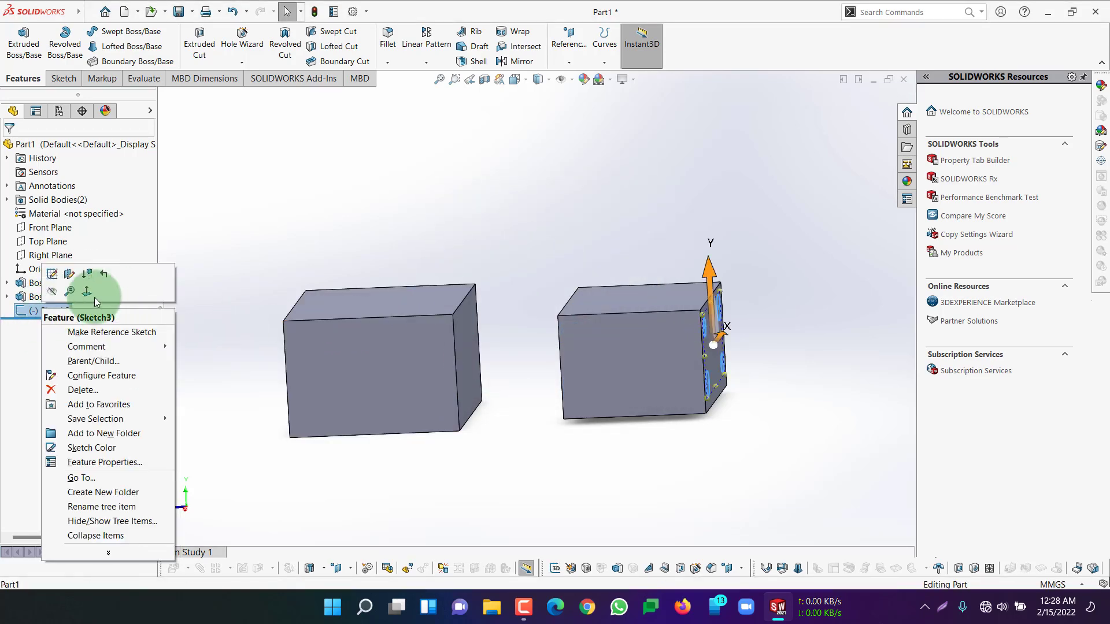
click(83, 390)
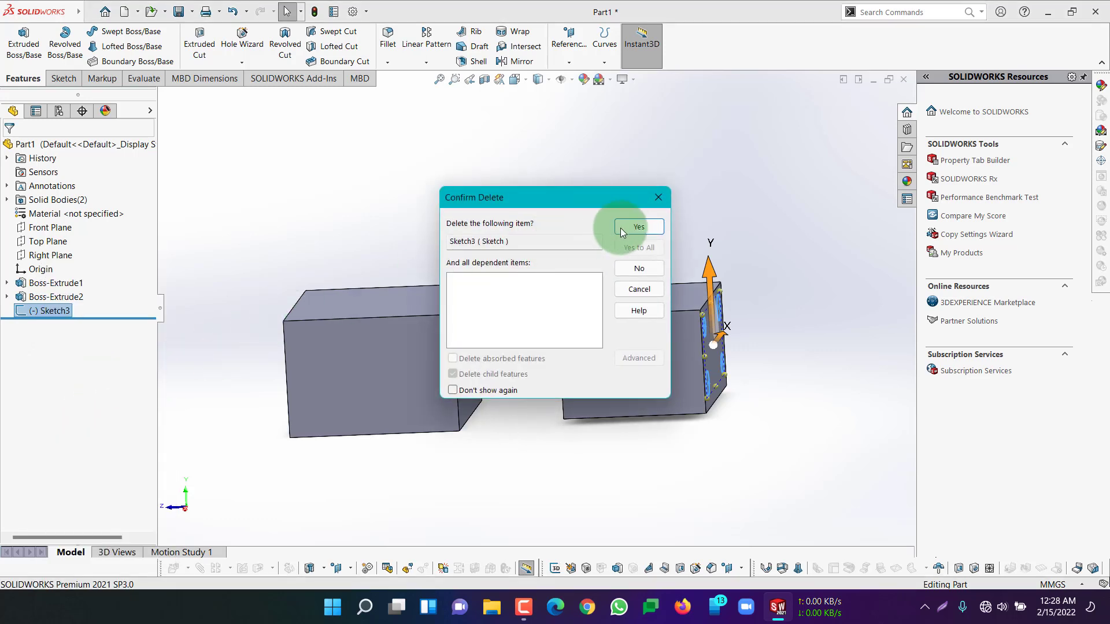
click(640, 229)
On the larger block's face toward the smaller block, sketch one small circle and two larger circles, the last about 11.5 mm in radius
click(463, 354)
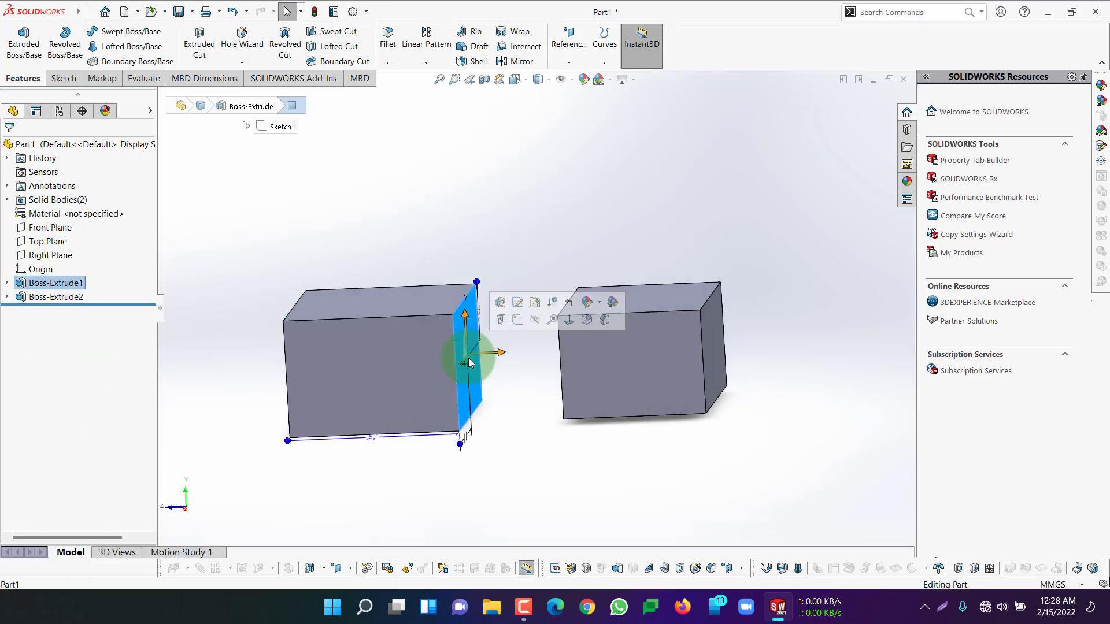
click(520, 322)
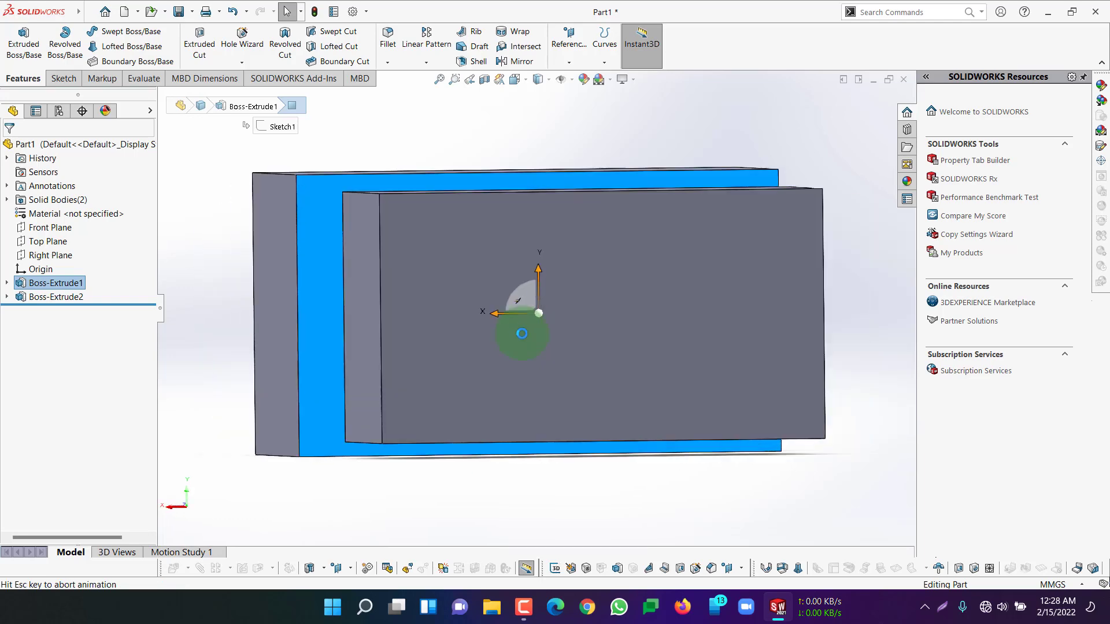
click(19, 79)
click(61, 80)
click(131, 31)
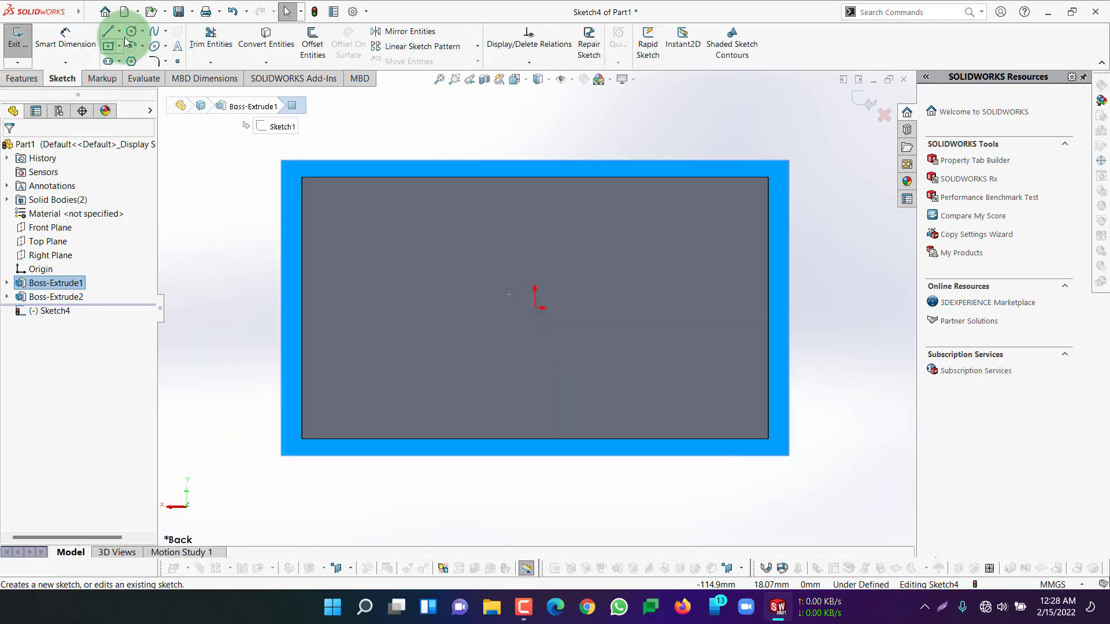
mouse_move(359, 219)
mouse_down()
mouse_move(372, 234)
mouse_move(379, 219)
mouse_up()
drag(406, 332, 443, 347)
mouse_move(656, 245)
mouse_down()
mouse_move(669, 298)
mouse_move(657, 282)
mouse_up()
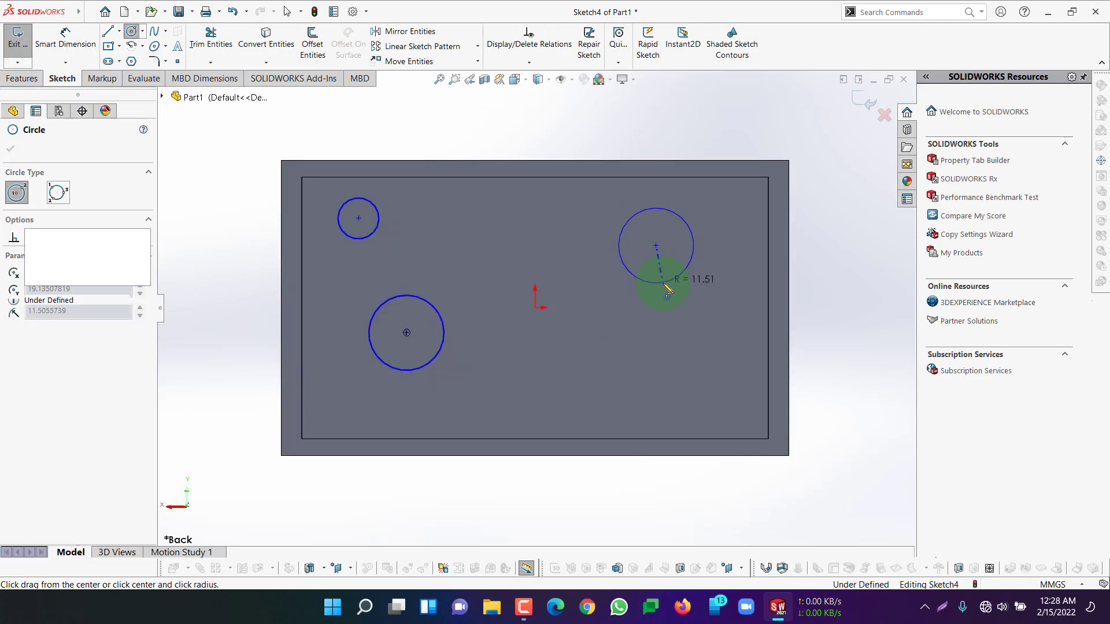
click(10, 148)
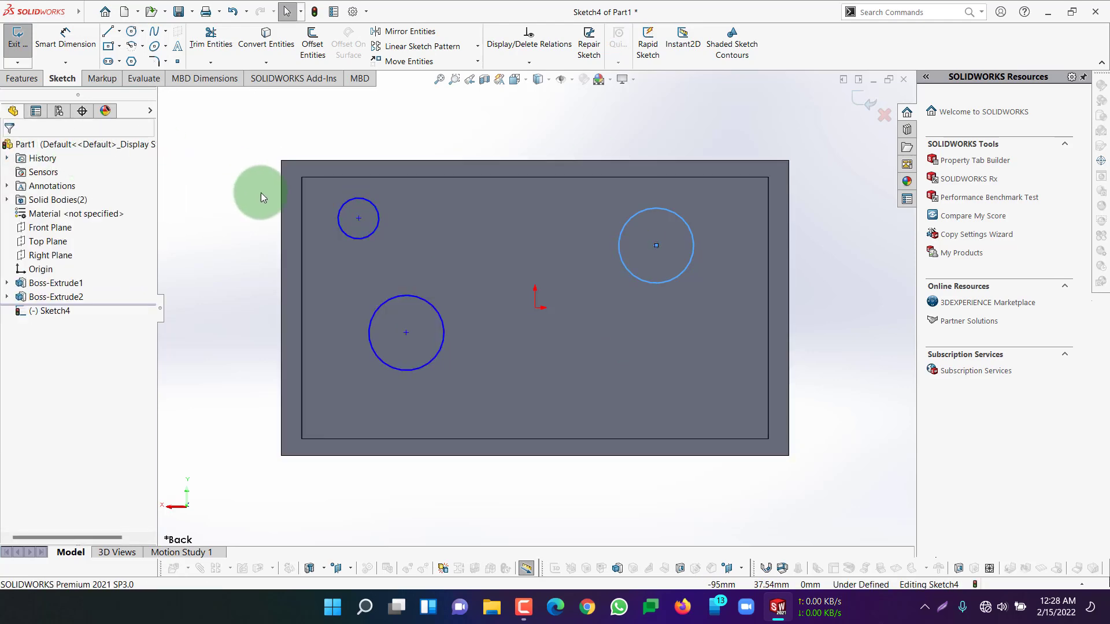
Start an extruded cut from the three circles with the Through All end condition into the larger block
mouse_move(223, 223)
middle_down()
mouse_move(248, 248)
mouse_move(277, 255)
mouse_move(492, 228)
middle_up()
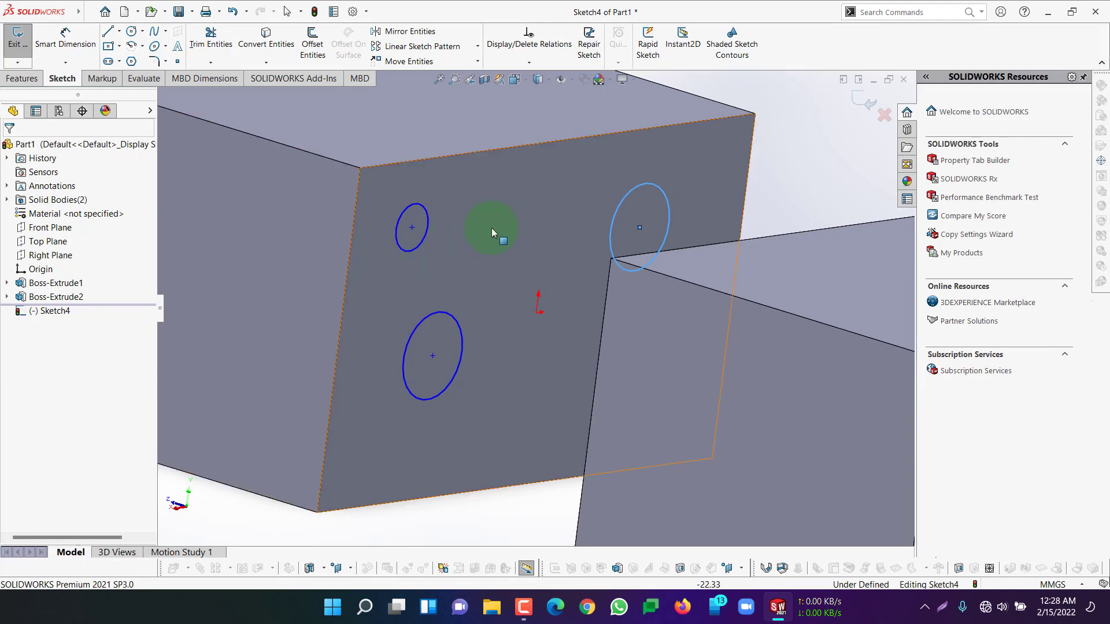
click(23, 78)
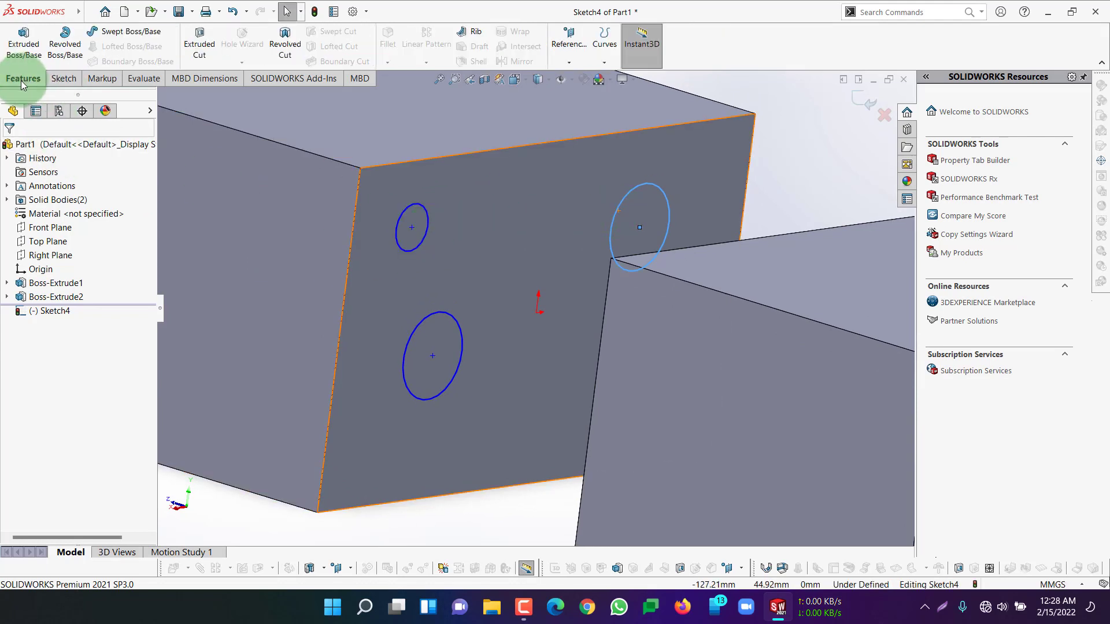
click(202, 47)
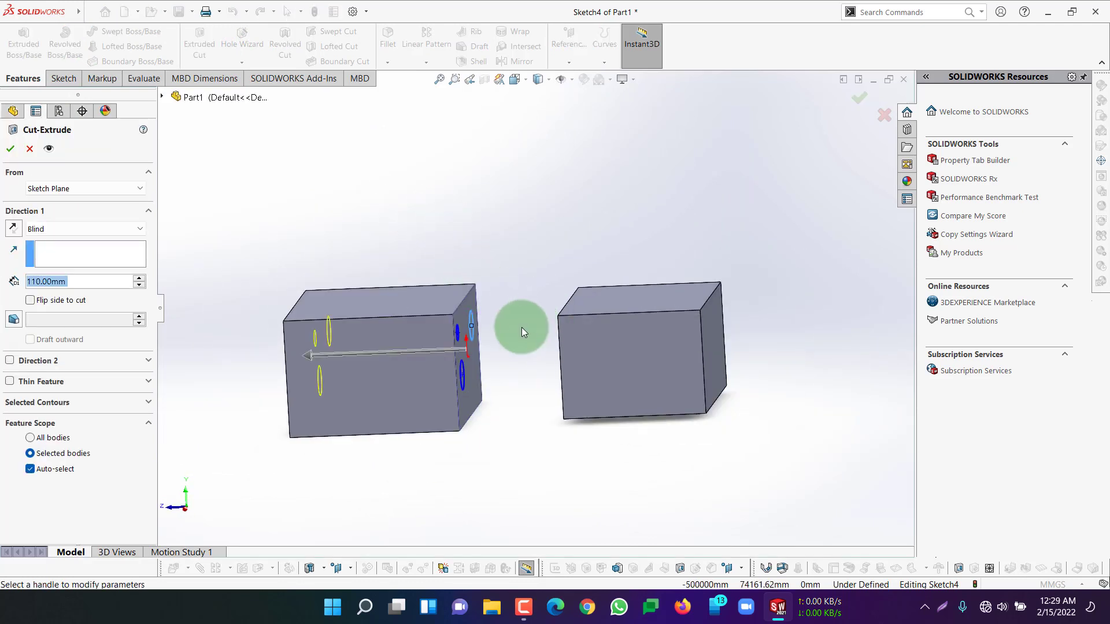
middle_drag(521, 327, 319, 334)
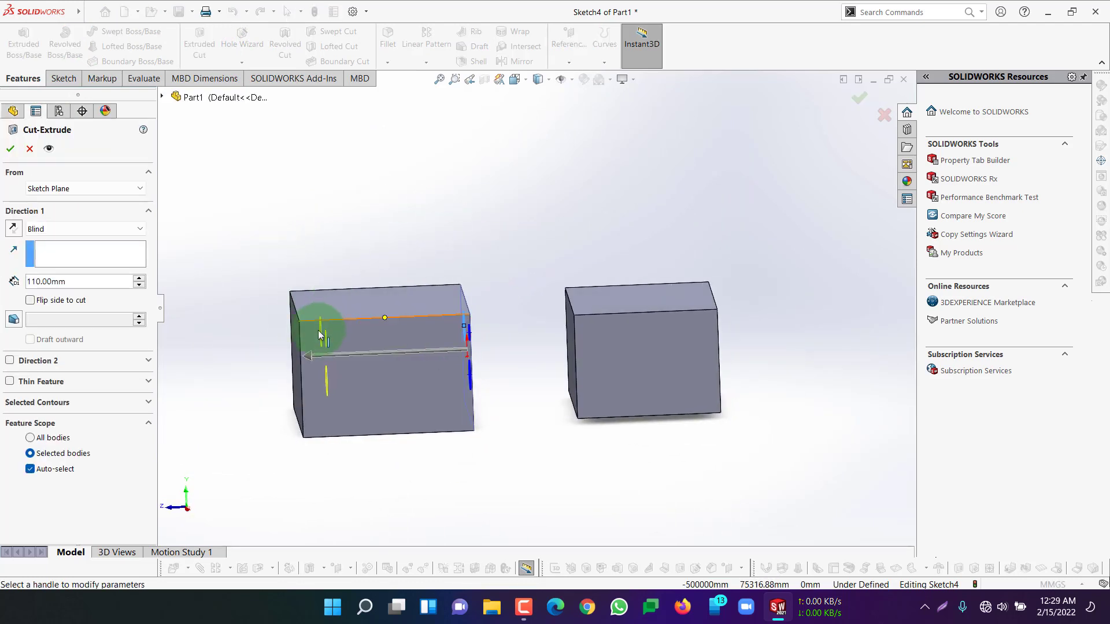
click(71, 228)
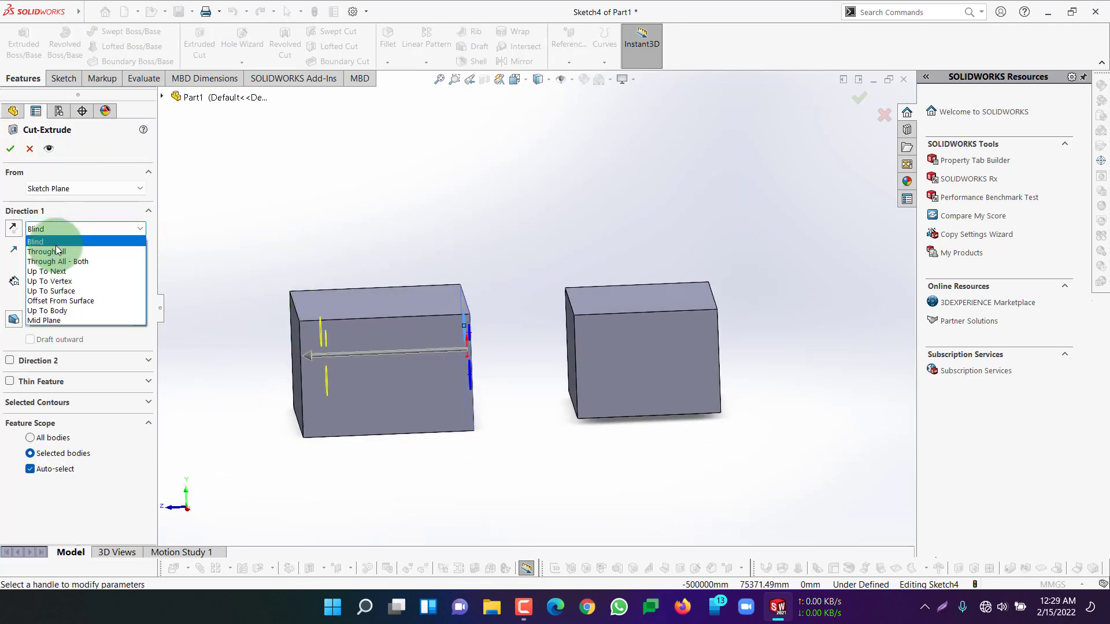
click(56, 252)
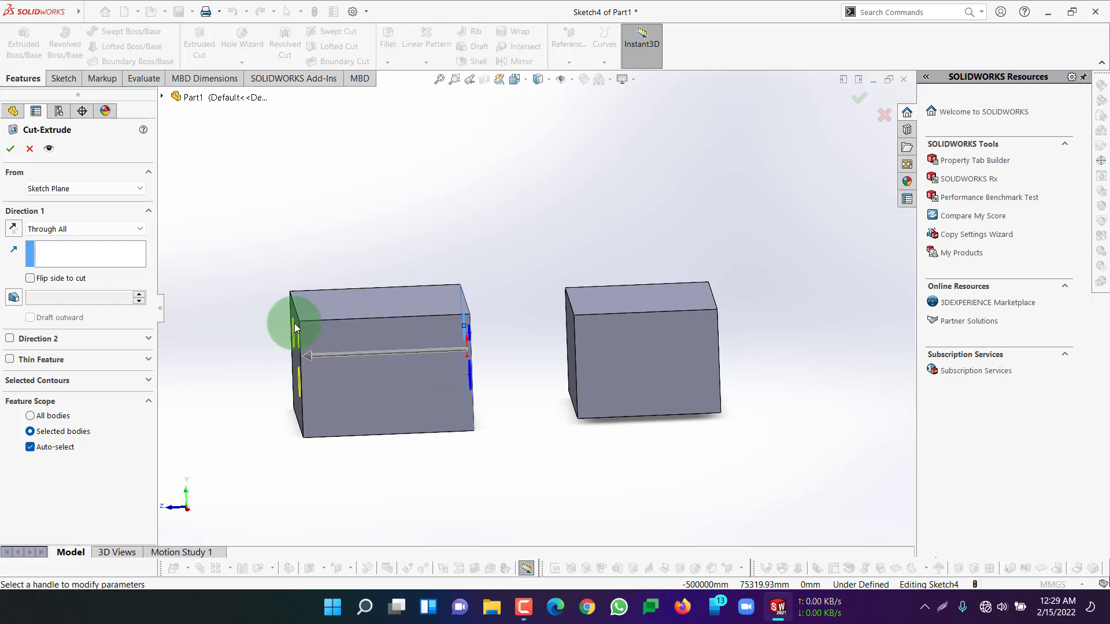
mouse_move(749, 383)
middle_down()
mouse_move(718, 389)
mouse_move(686, 355)
middle_up()
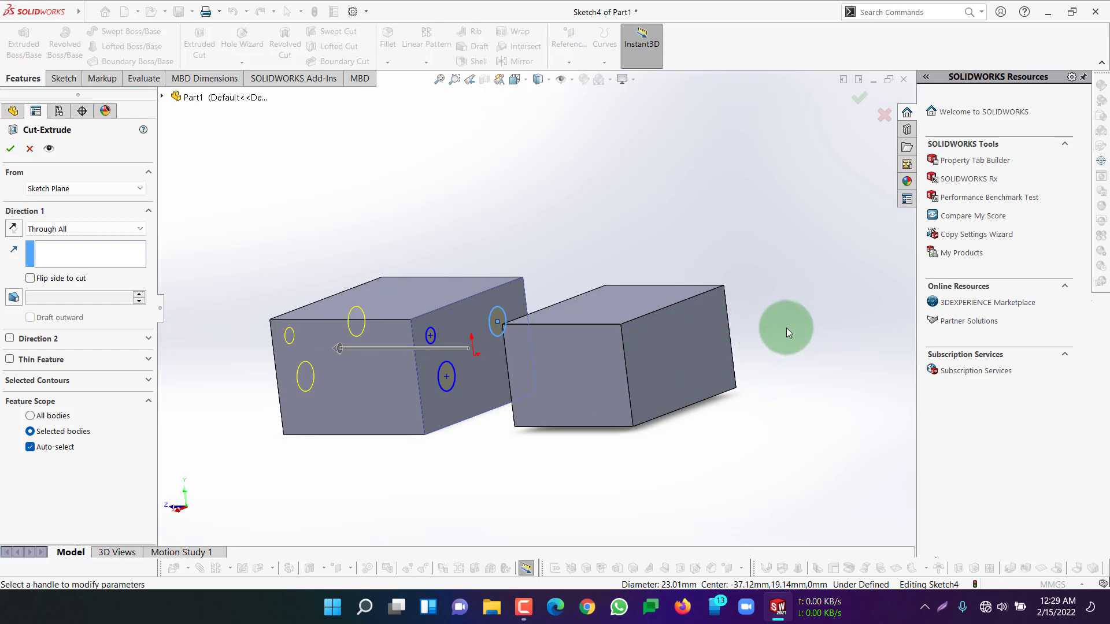
middle_drag(785, 328, 805, 322)
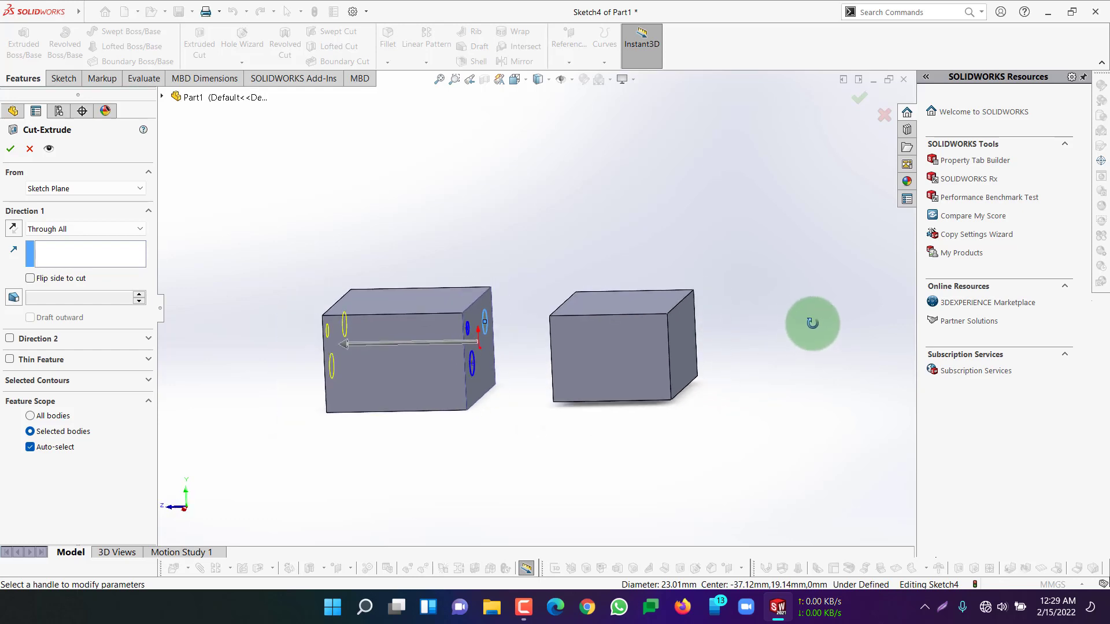
Keep the sketch plane as the cut's start and set its end condition to Through All - Both
click(42, 226)
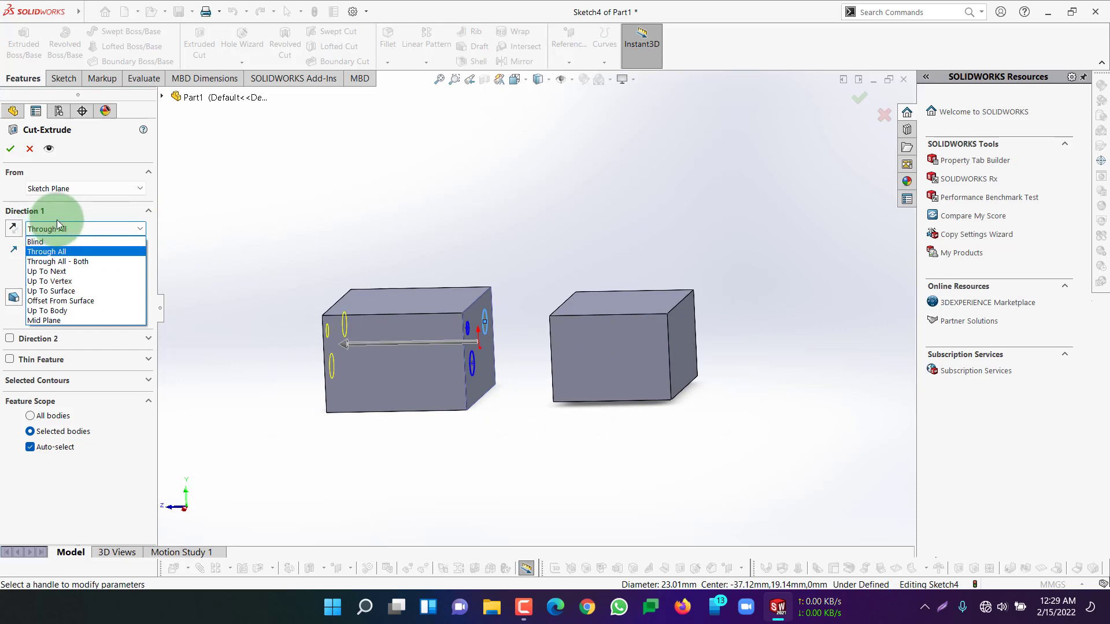
click(77, 187)
click(78, 187)
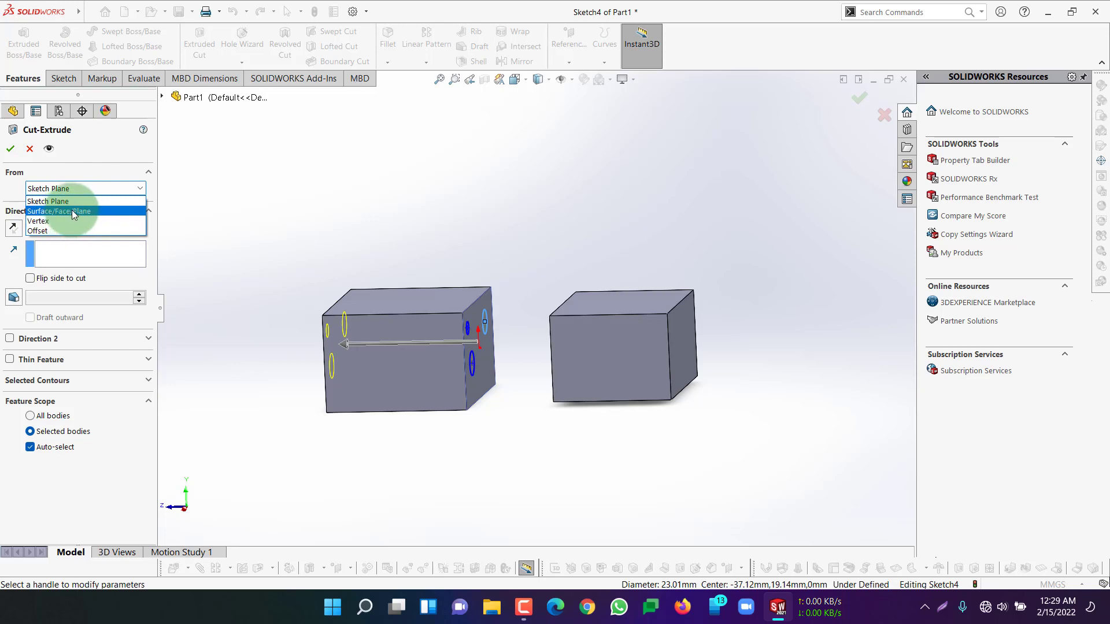
click(80, 202)
click(65, 230)
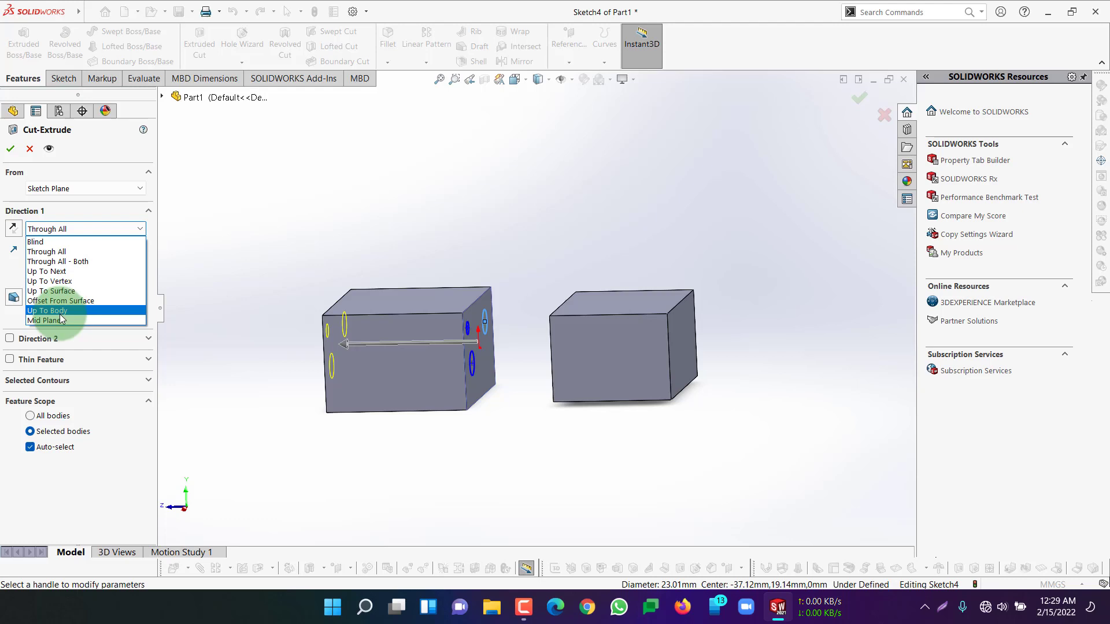
click(77, 263)
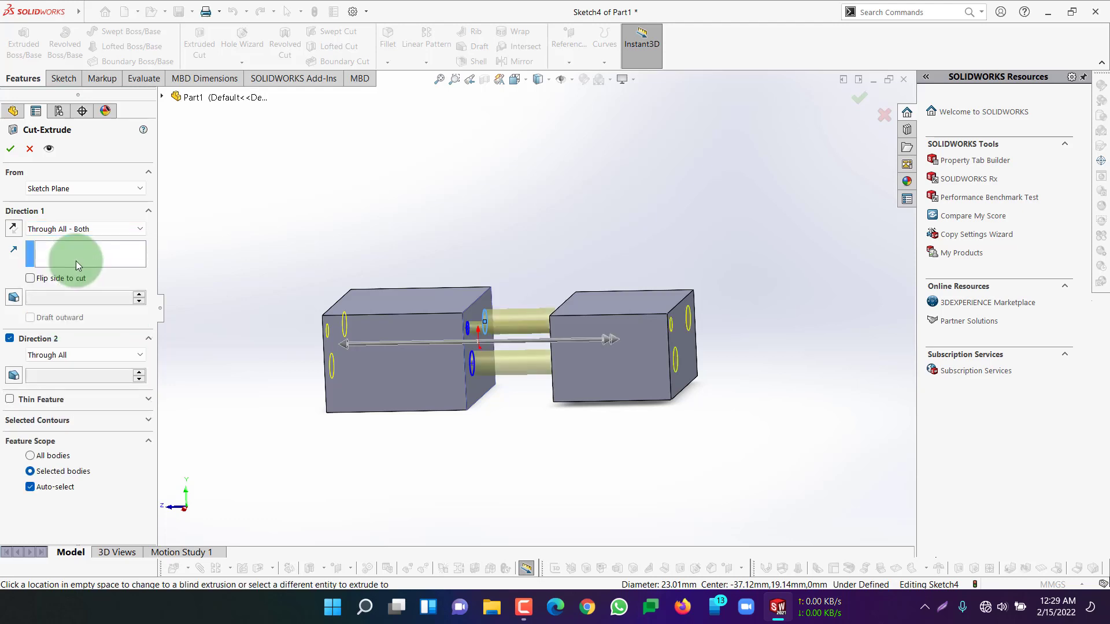
middle_drag(318, 342, 390, 345)
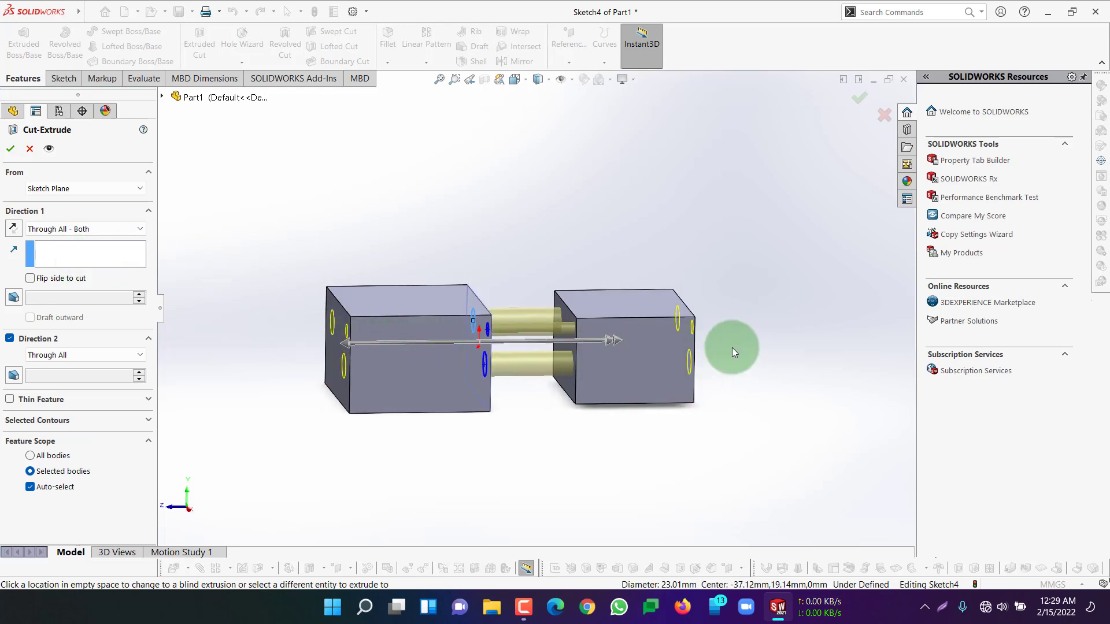
Examine the Through All - Both cut preview through the two blocks from several angles
middle_drag(732, 348, 672, 333)
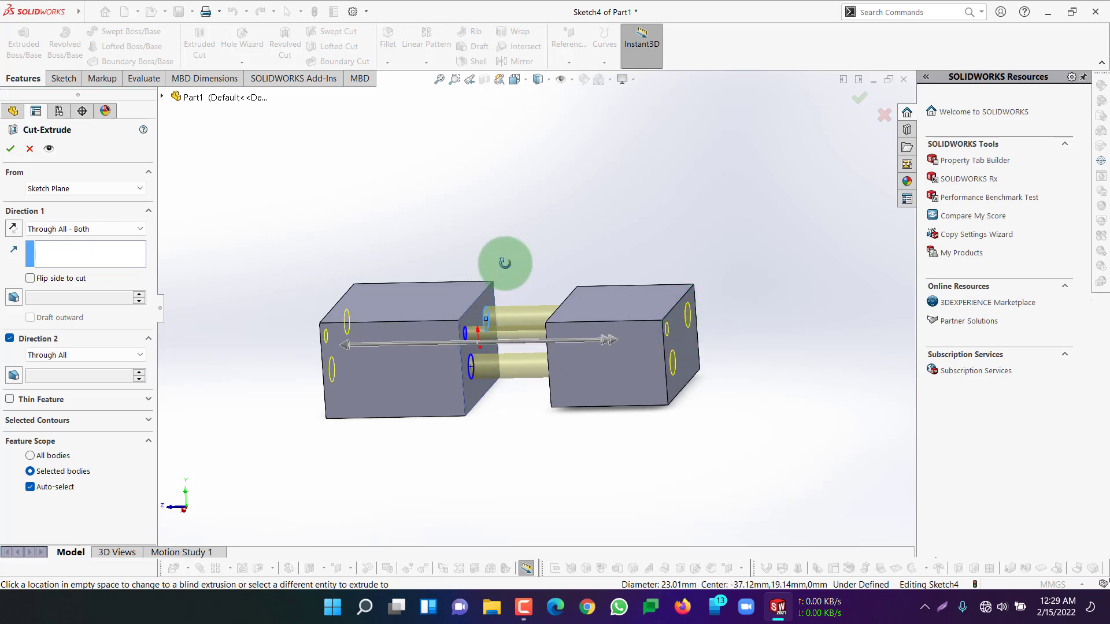
middle_drag(505, 260, 560, 240)
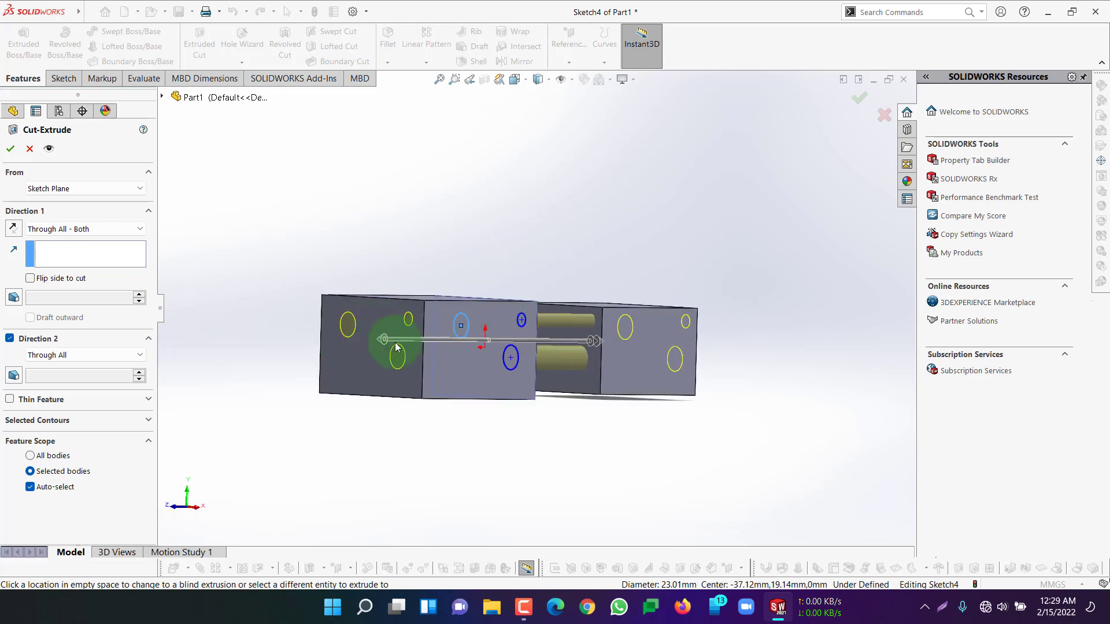
middle_drag(555, 262, 518, 236)
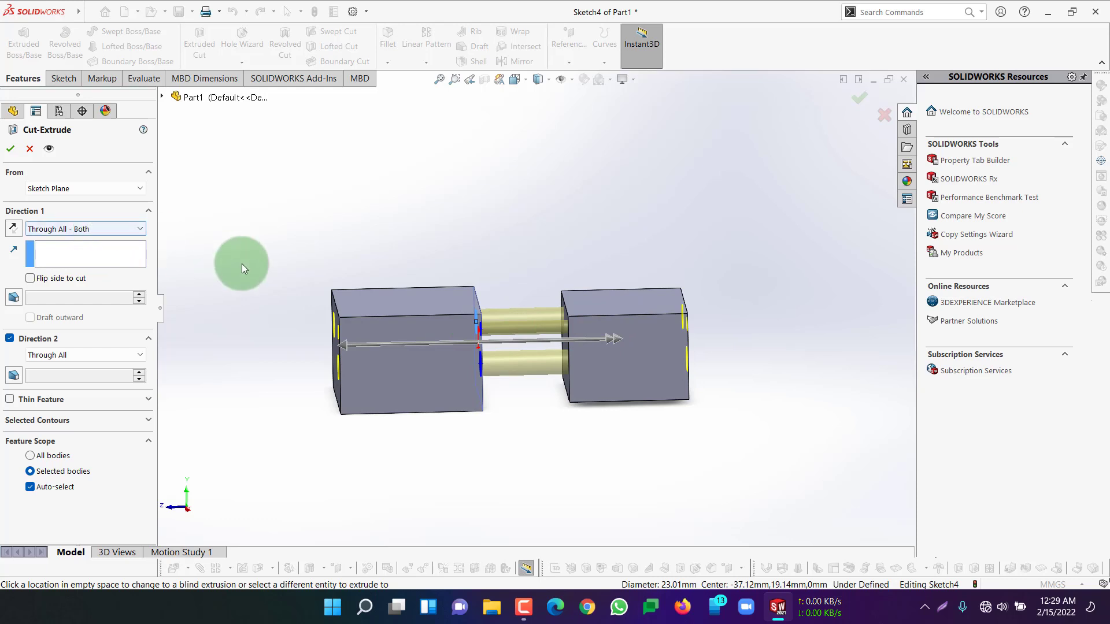
middle_drag(532, 281, 571, 349)
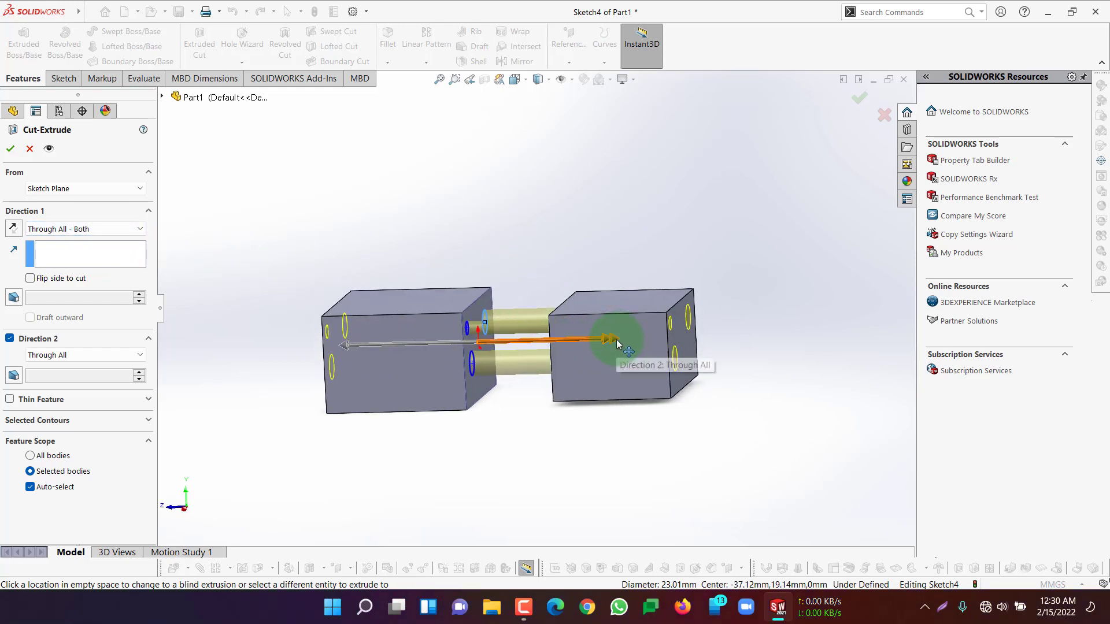
middle_drag(629, 342, 720, 324)
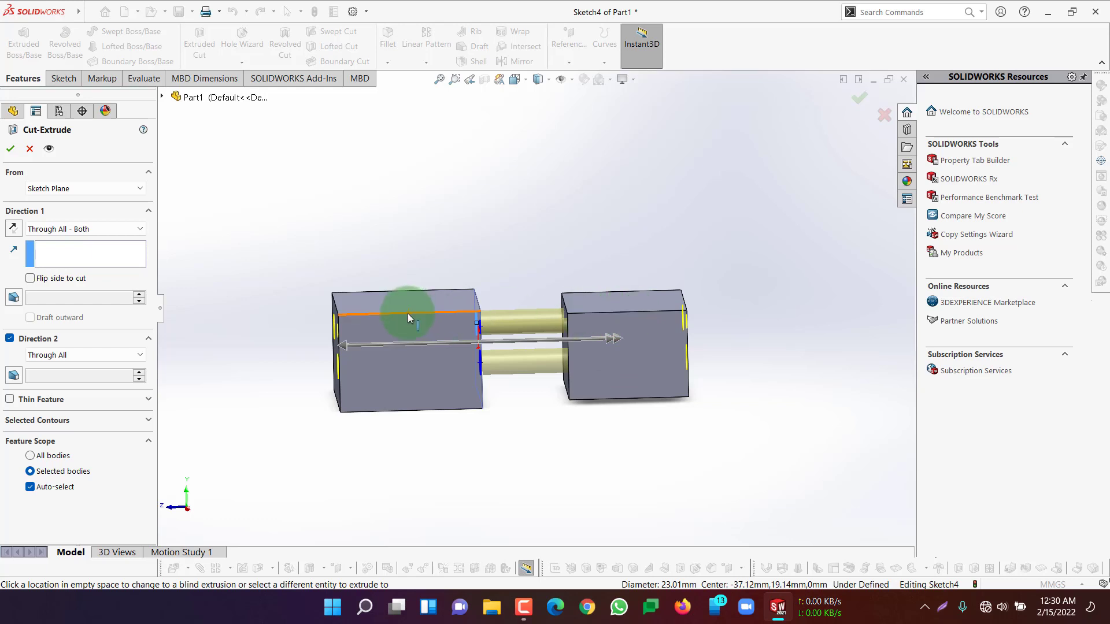
middle_drag(333, 323, 263, 266)
Set the cut's first direction to Up To Surface, ending at the larger block's outer end face
click(54, 230)
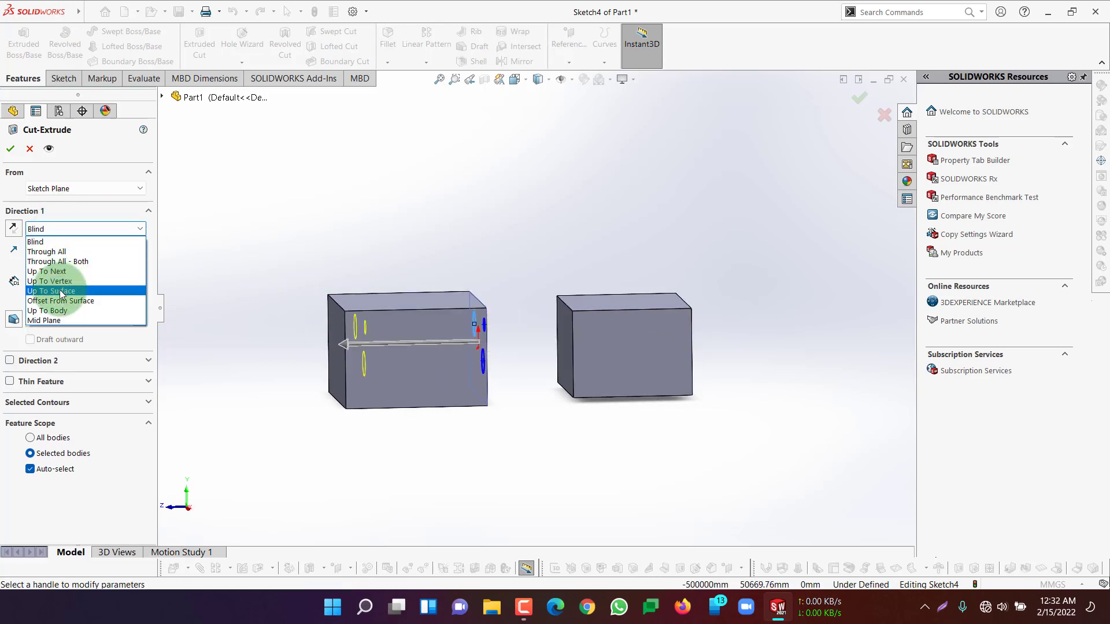
click(63, 291)
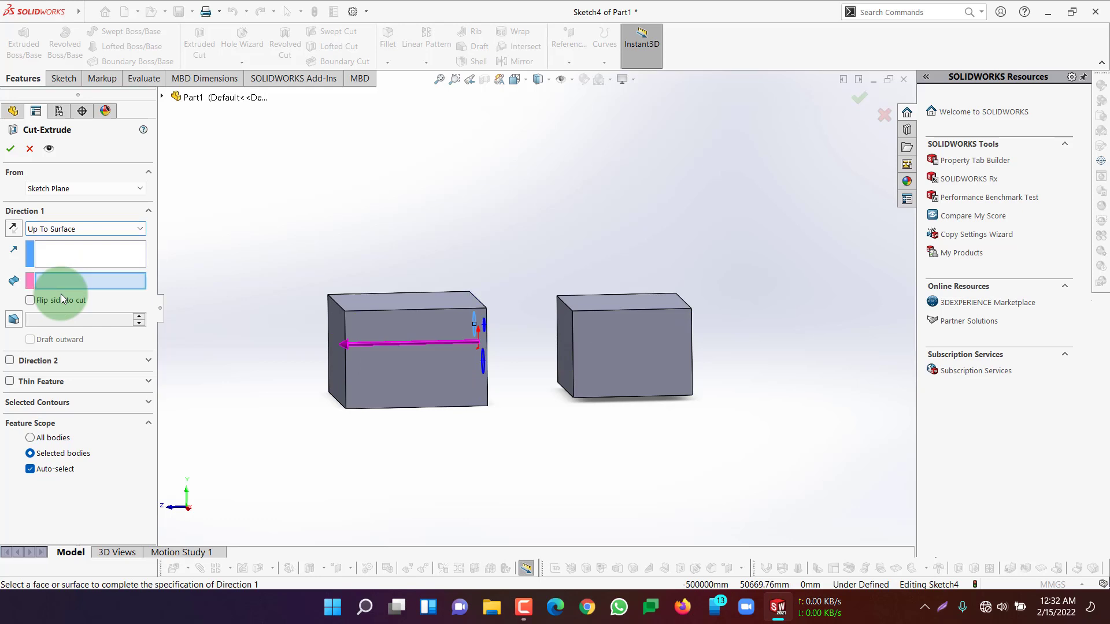
click(338, 332)
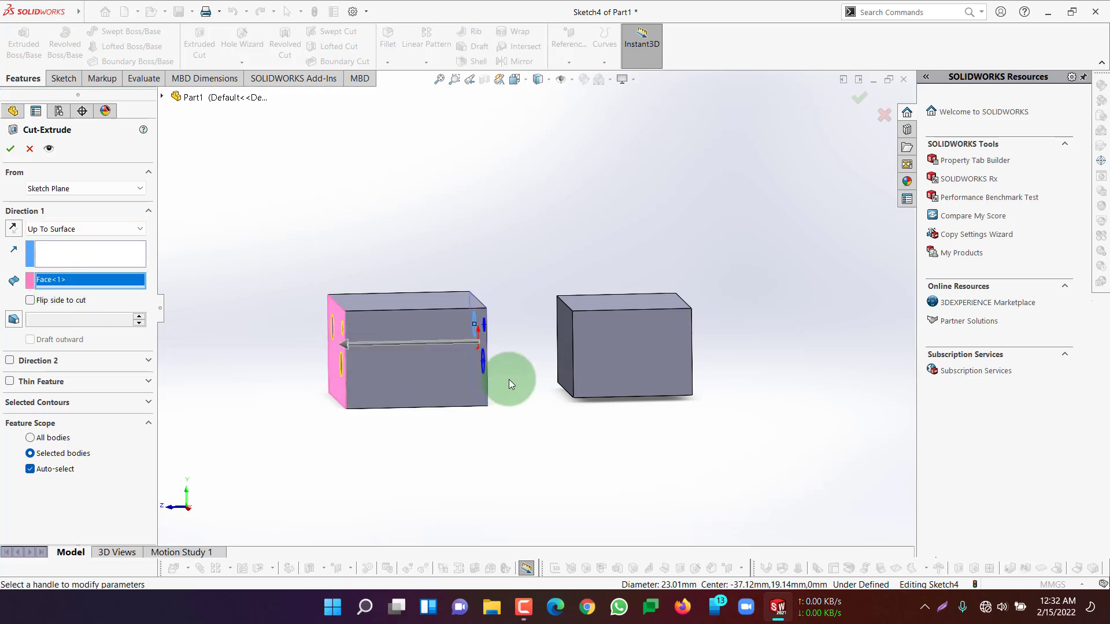
Enable the cut's second direction as Up To Vertex, ending at the smaller block's upper side edge, and create the cut
click(12, 361)
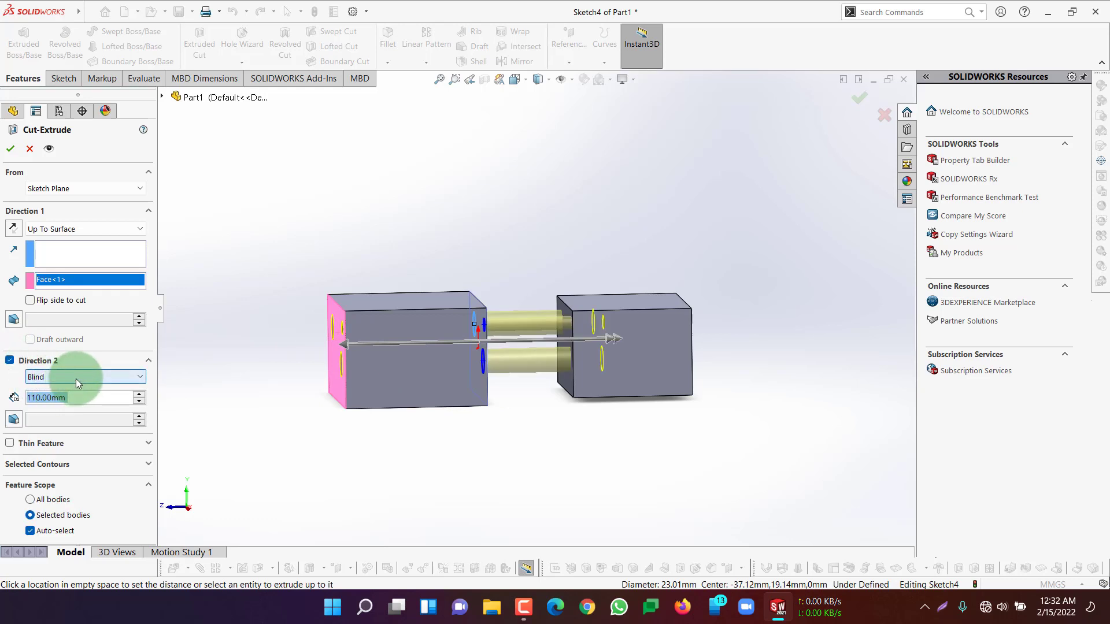
click(76, 379)
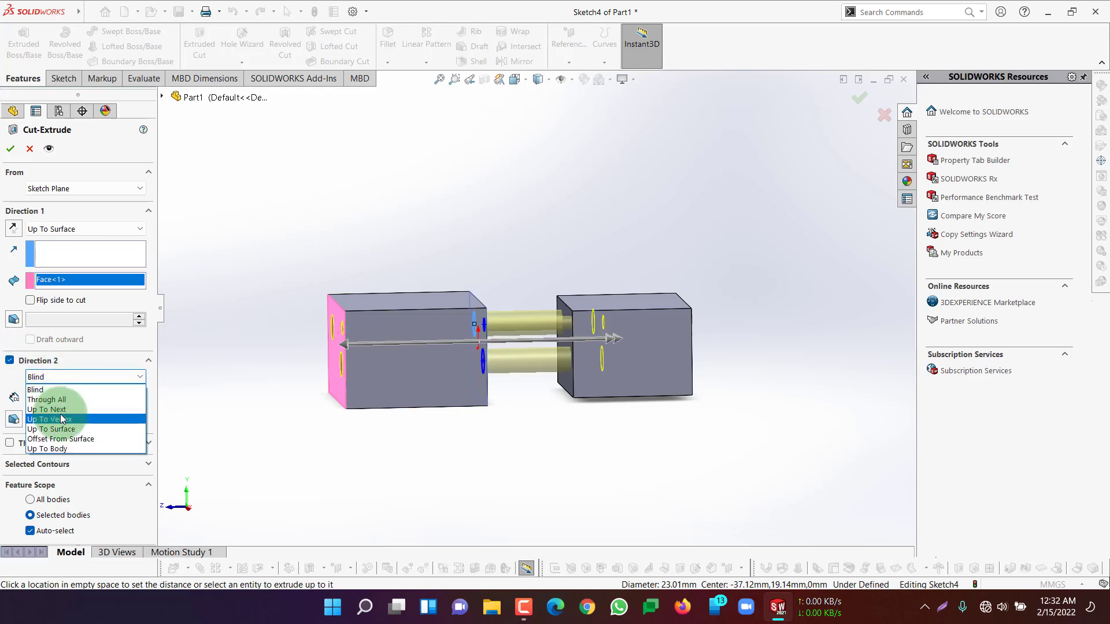
click(61, 419)
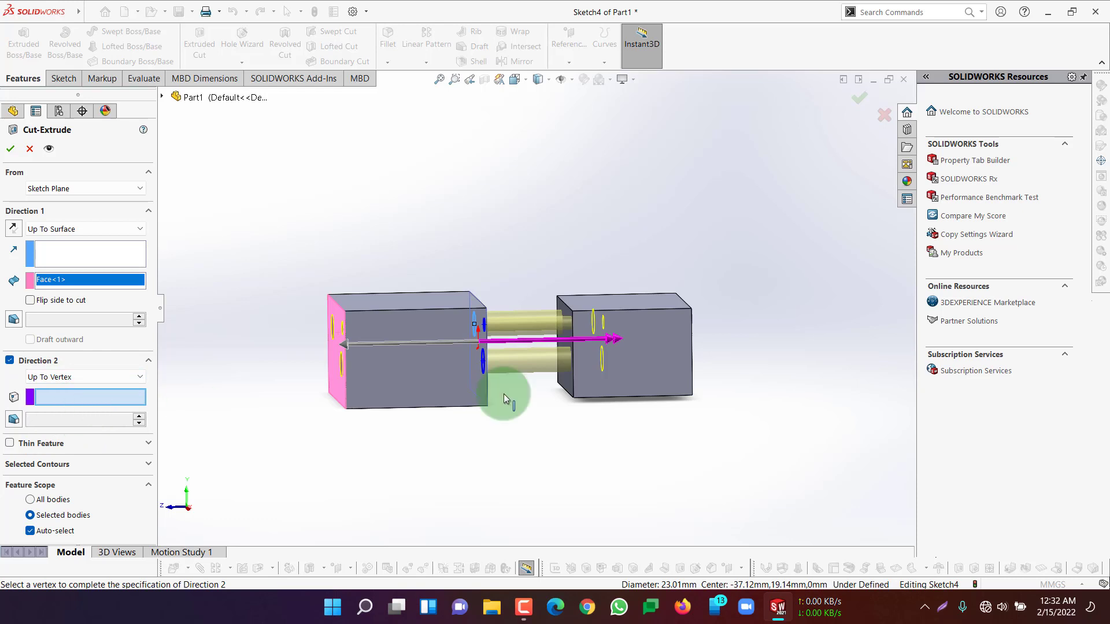
click(631, 310)
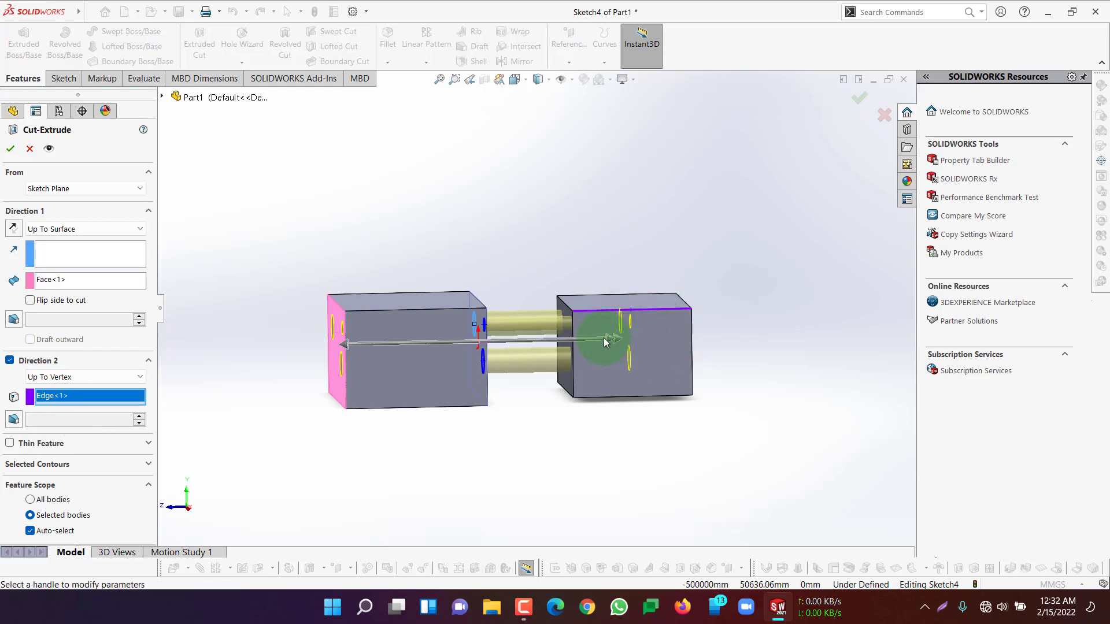
mouse_move(719, 303)
middle_down()
mouse_move(678, 312)
mouse_move(722, 322)
middle_up()
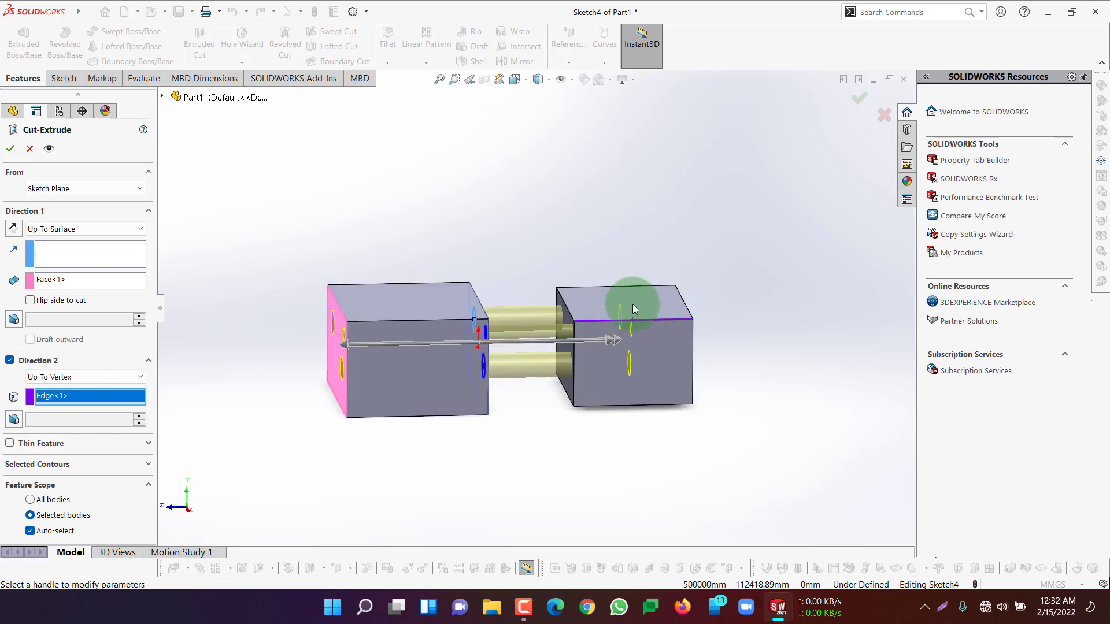
click(16, 149)
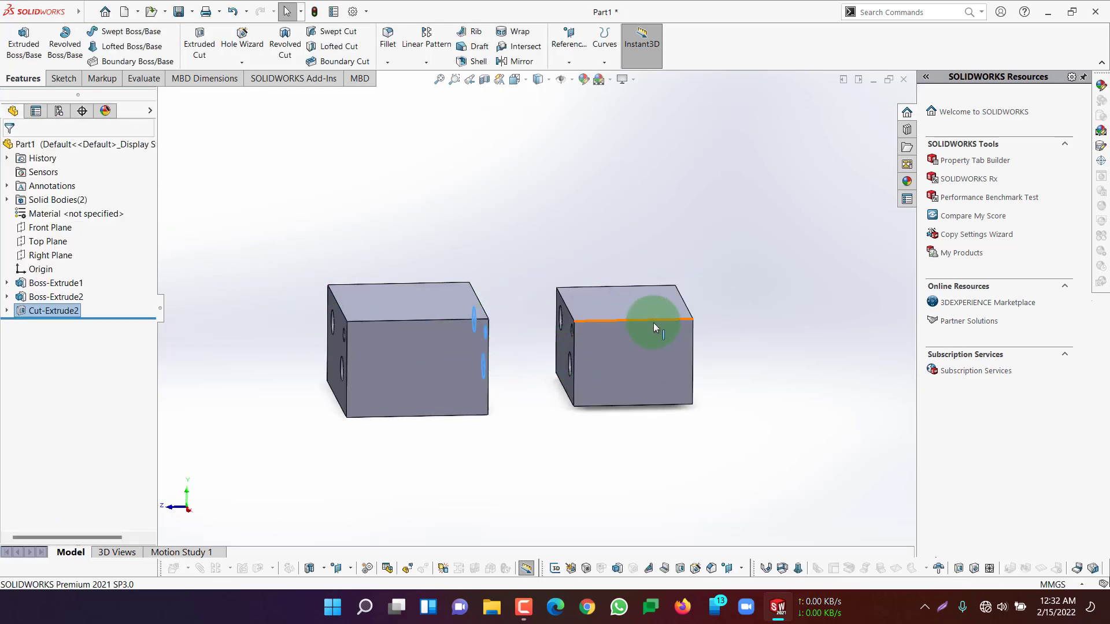
Apply a section view parallel to the Front Plane at a -134 mm offset and inspect the holes in both blocks
middle_drag(765, 314, 615, 216)
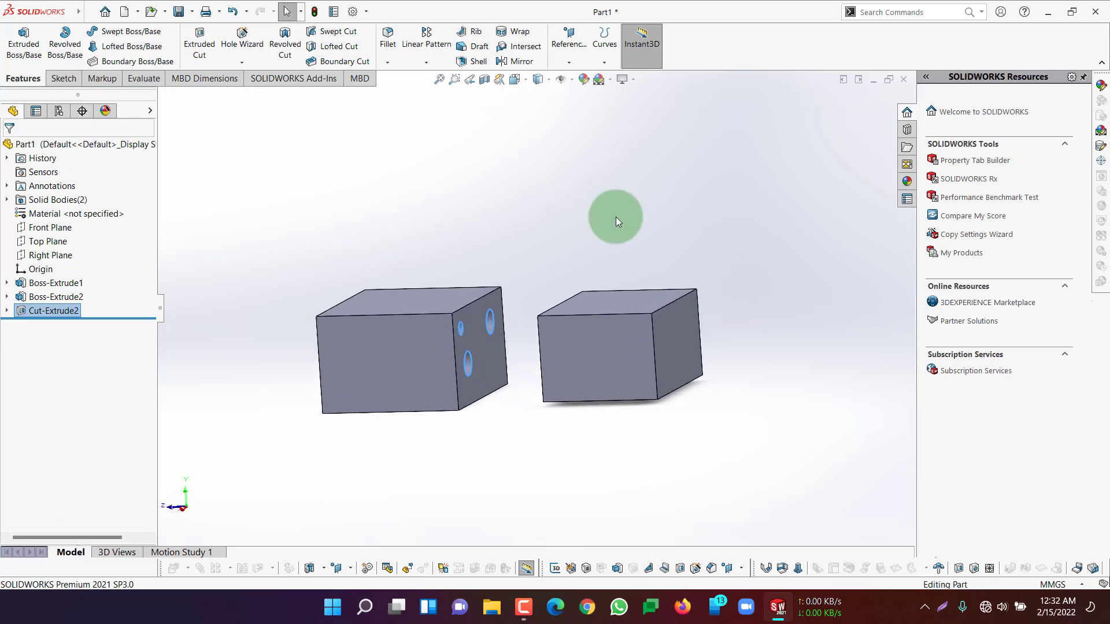
click(485, 85)
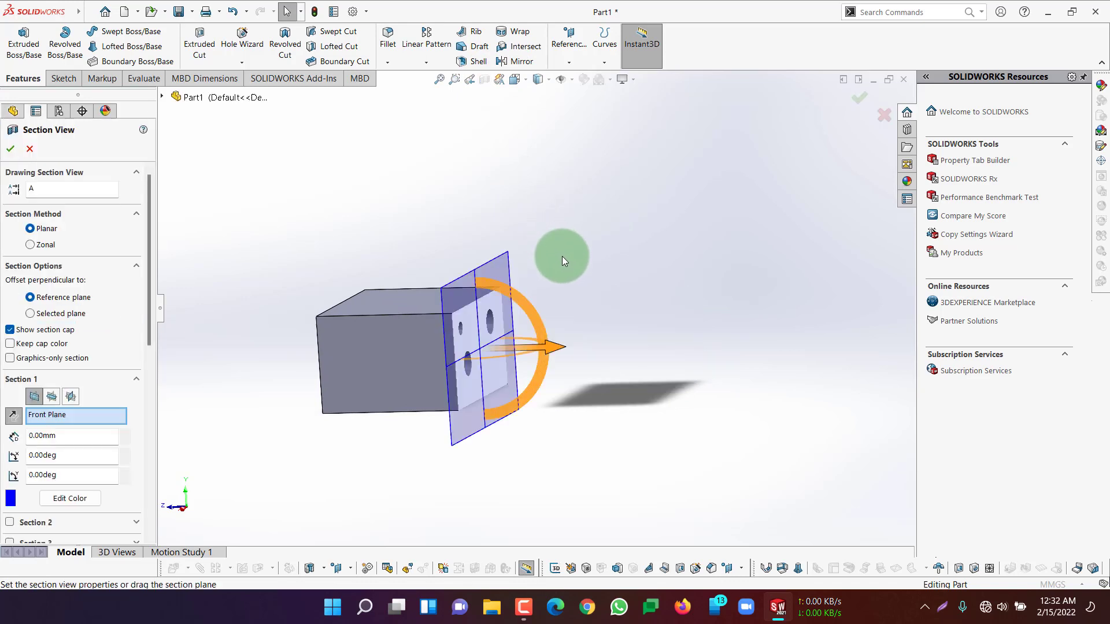
drag(535, 352, 681, 352)
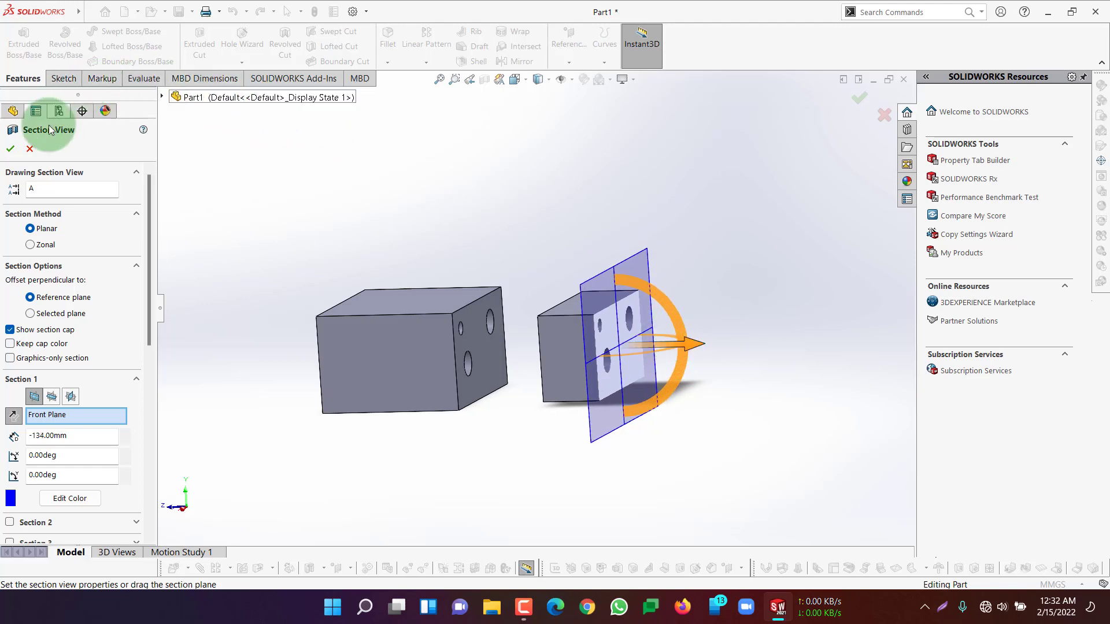
click(10, 149)
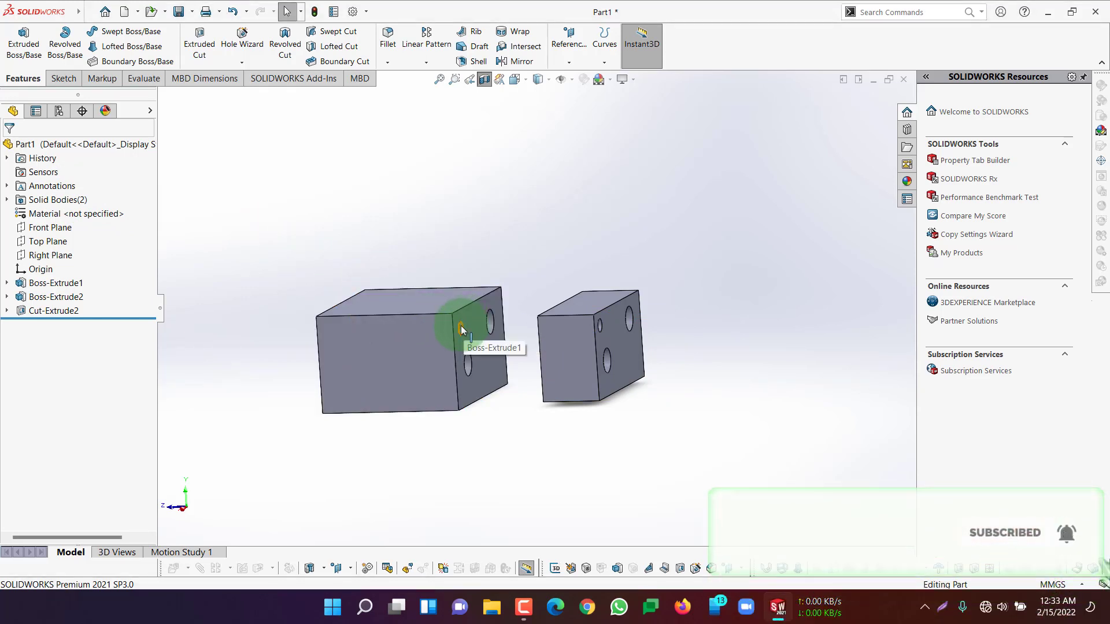
click(461, 328)
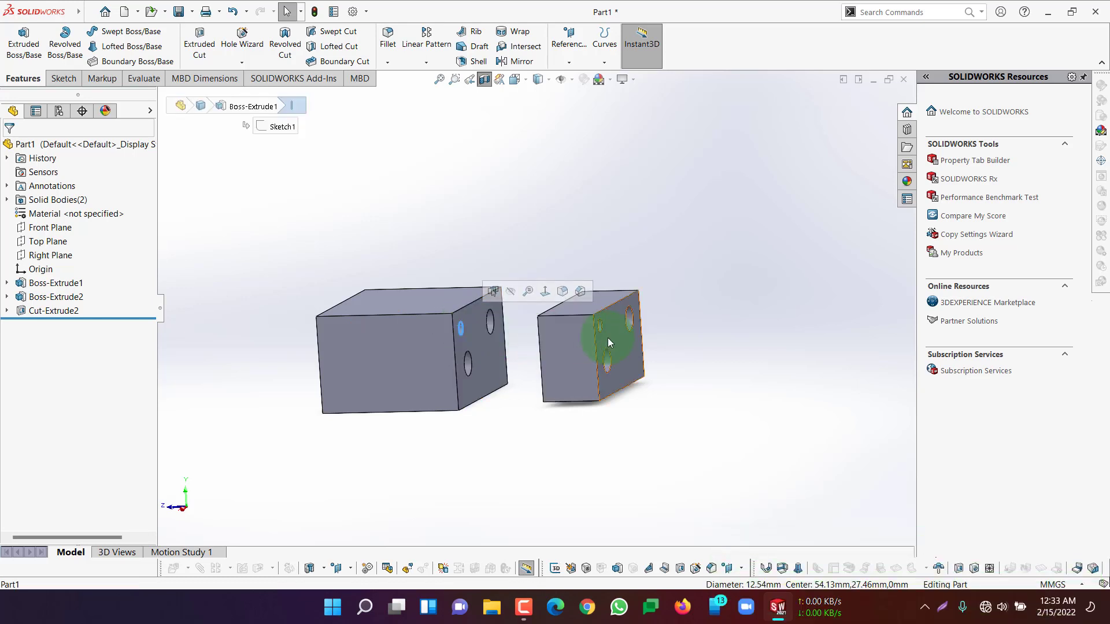
click(628, 319)
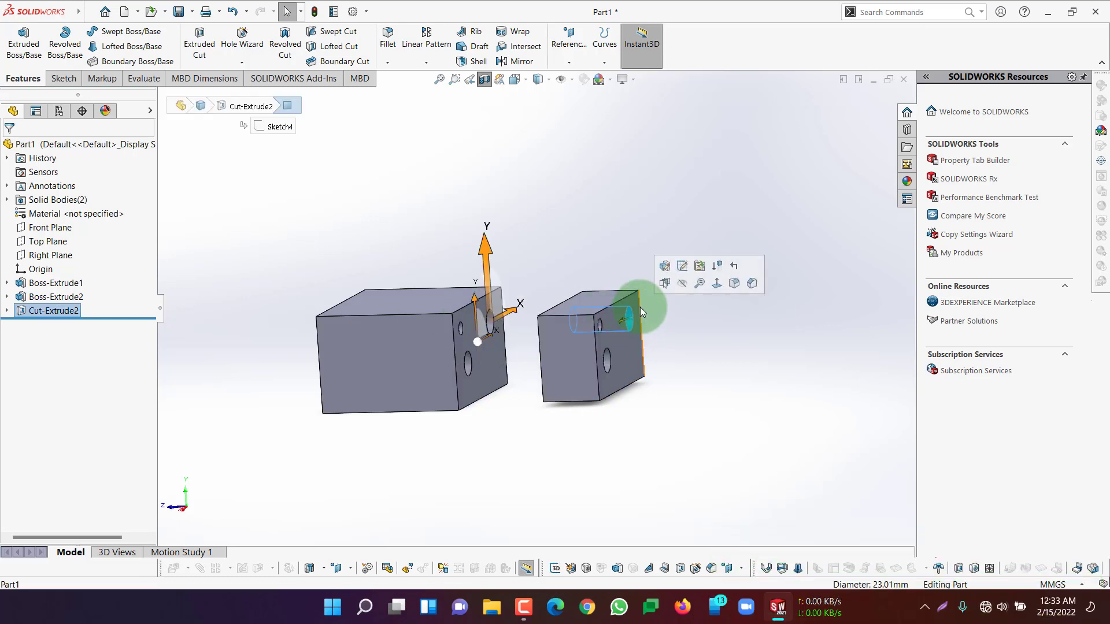